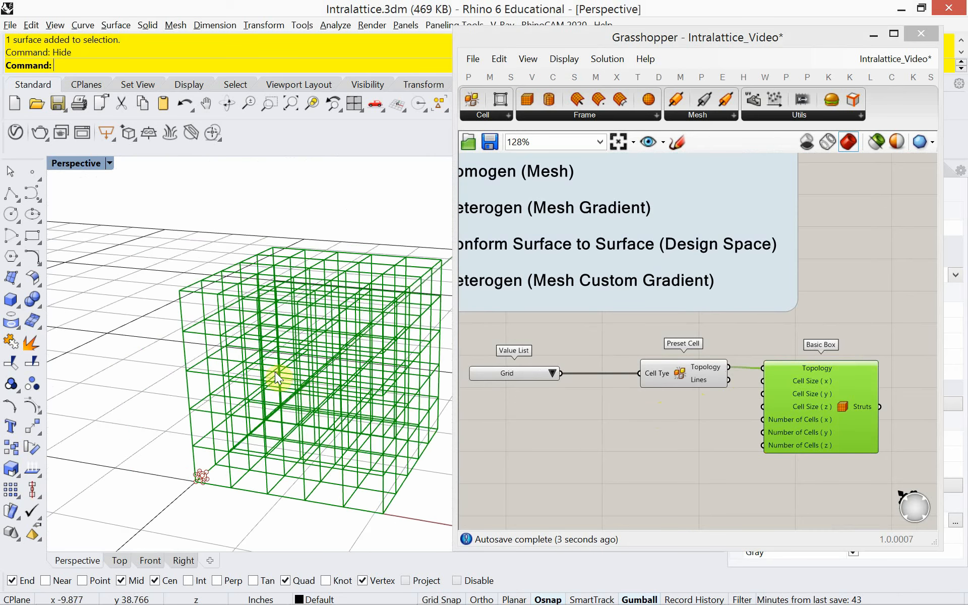
Add a Homogen mesh component beside the Basic Box and connect the box's Struts output to its Struts input
right_drag(589, 466, 575, 442)
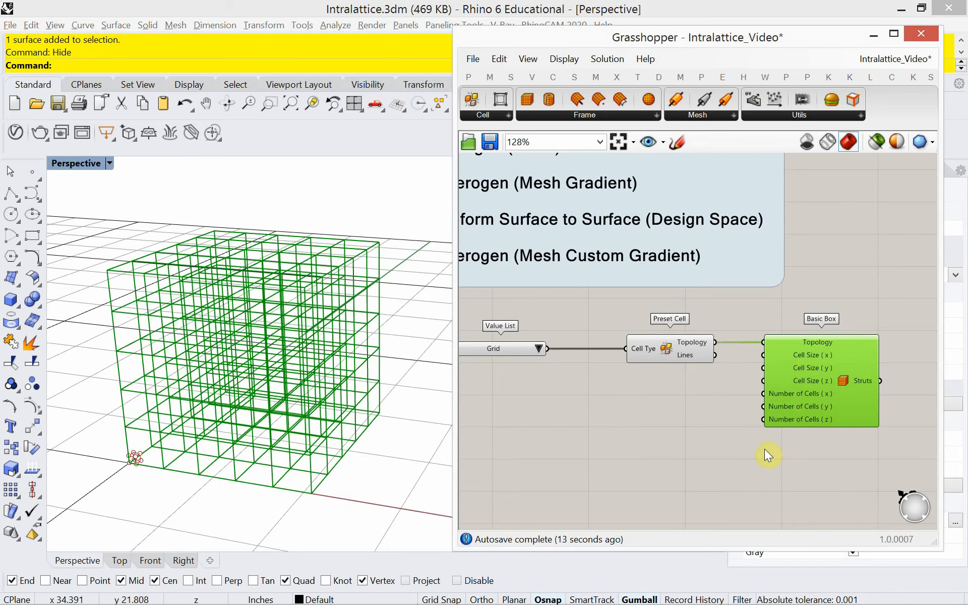
right_drag(765, 449, 582, 448)
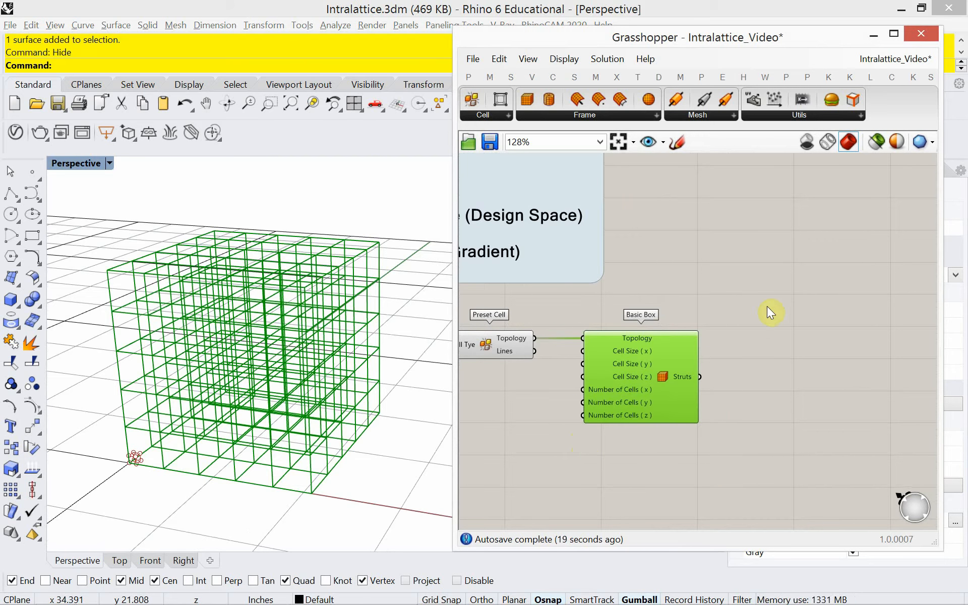
click(699, 114)
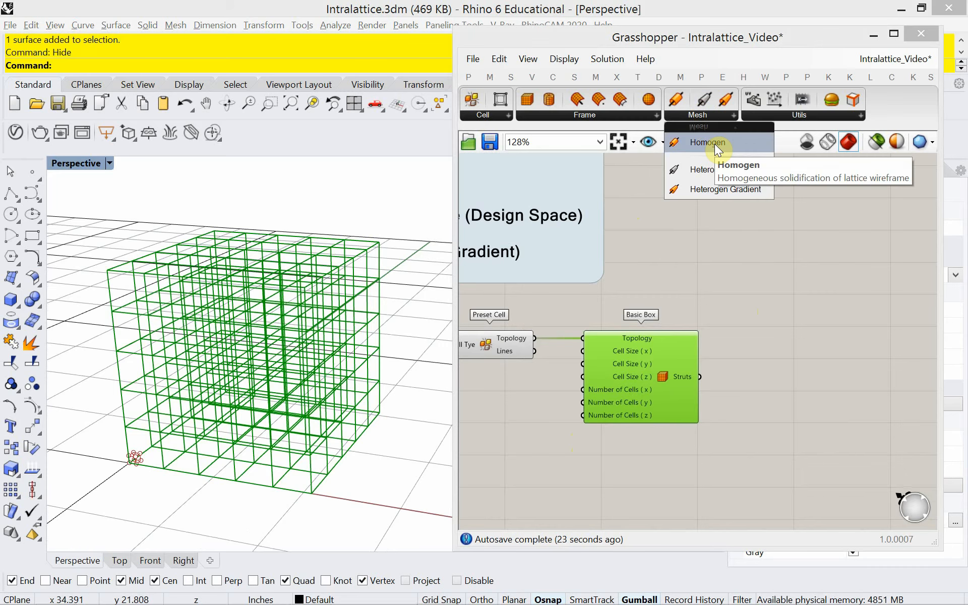
drag(716, 143, 765, 381)
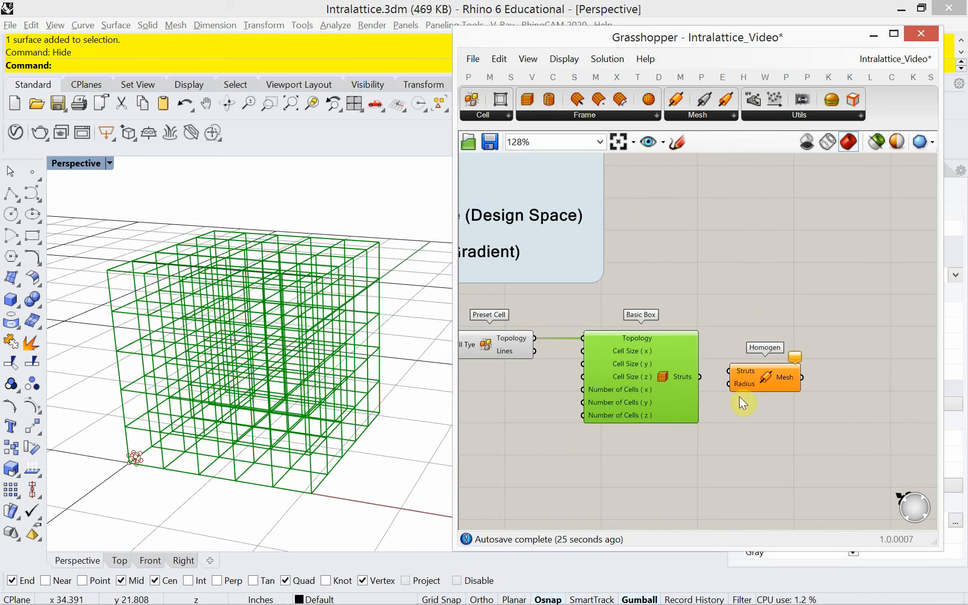
right_drag(740, 402, 710, 346)
scroll(710, 347, up, 3)
click(743, 346)
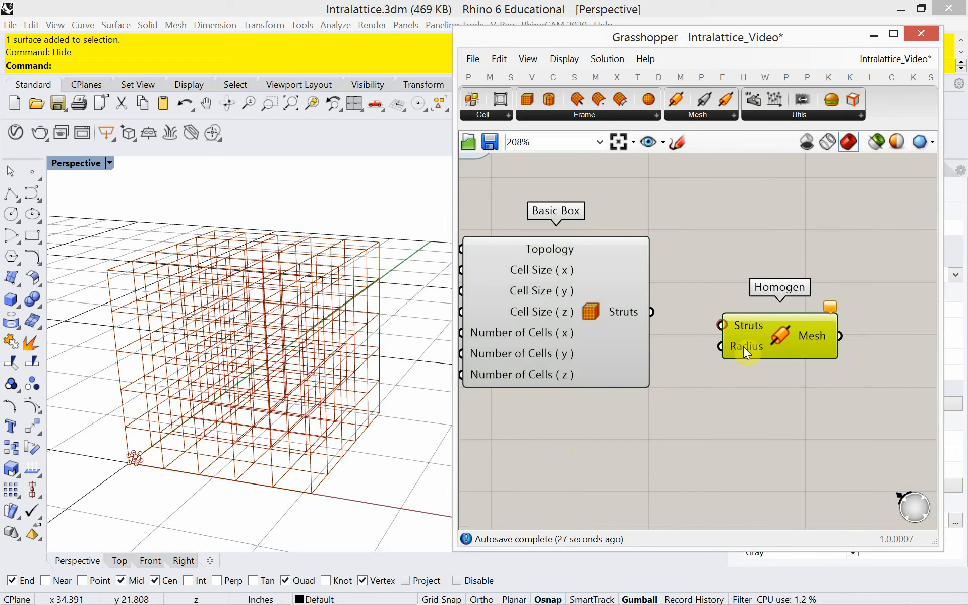
drag(744, 347, 746, 347)
drag(652, 311, 825, 315)
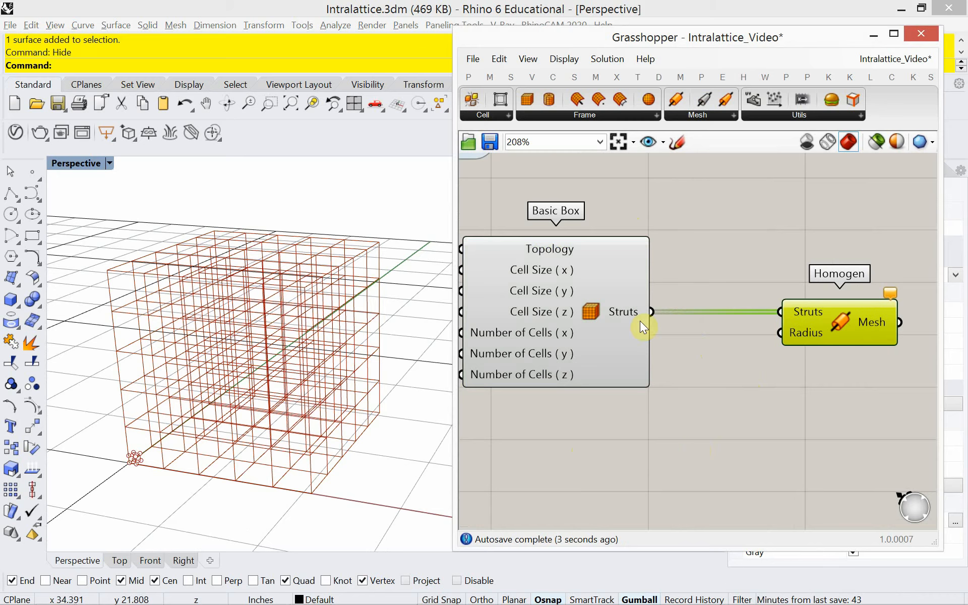
Create a number slider with the value 1.555 and connect it to the Homogen component's Radius input
double_click(682, 452)
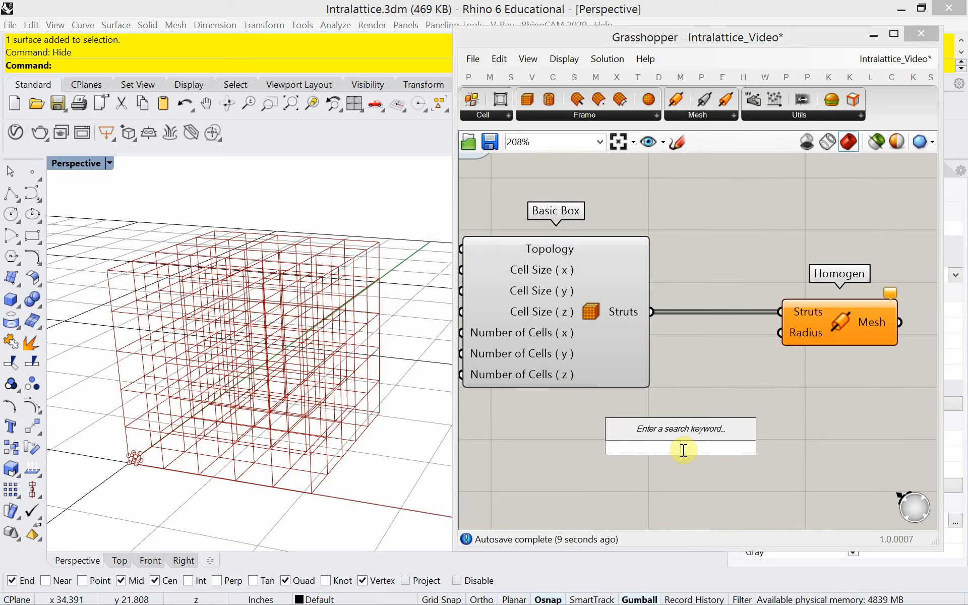
text(1.55)
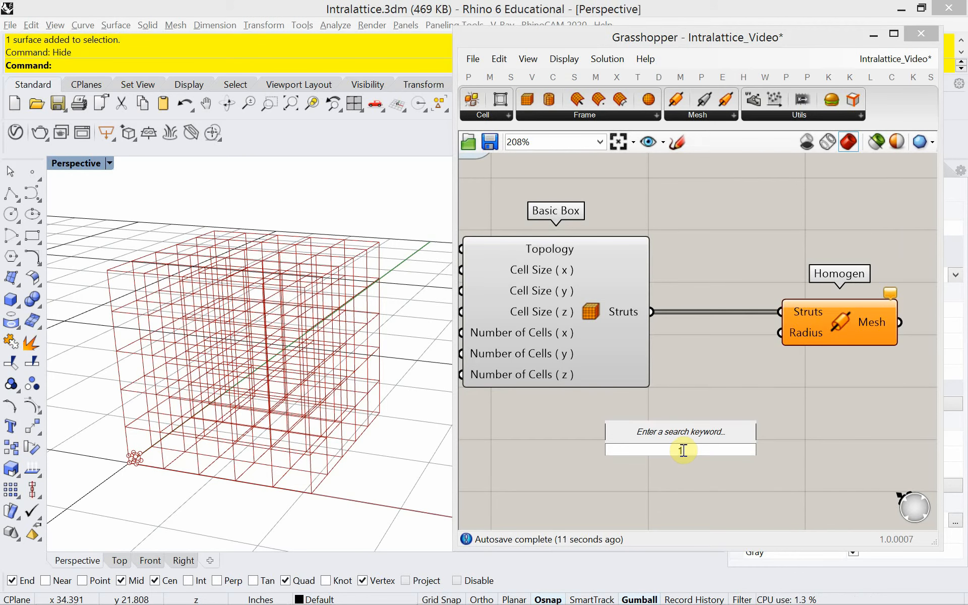
text(5)
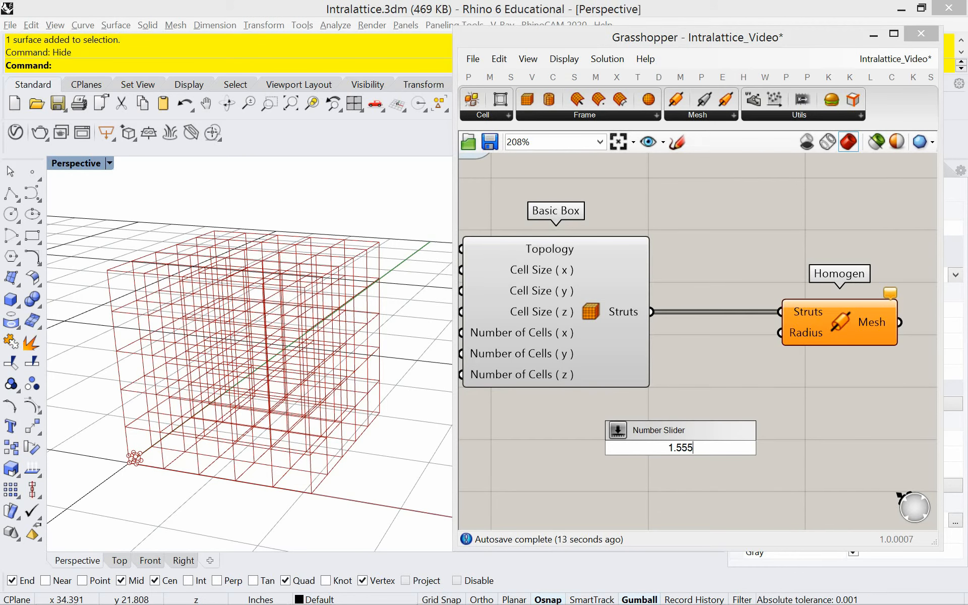
key(Return)
drag(789, 448, 775, 347)
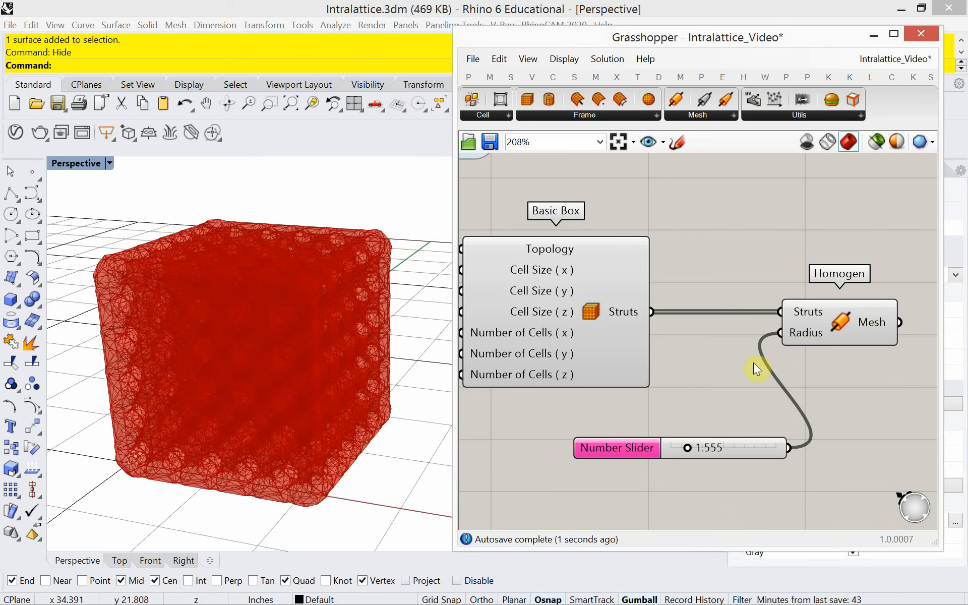
Add a Mesh Preview component and feed it the Homogen component's Mesh output
right_drag(716, 357, 642, 337)
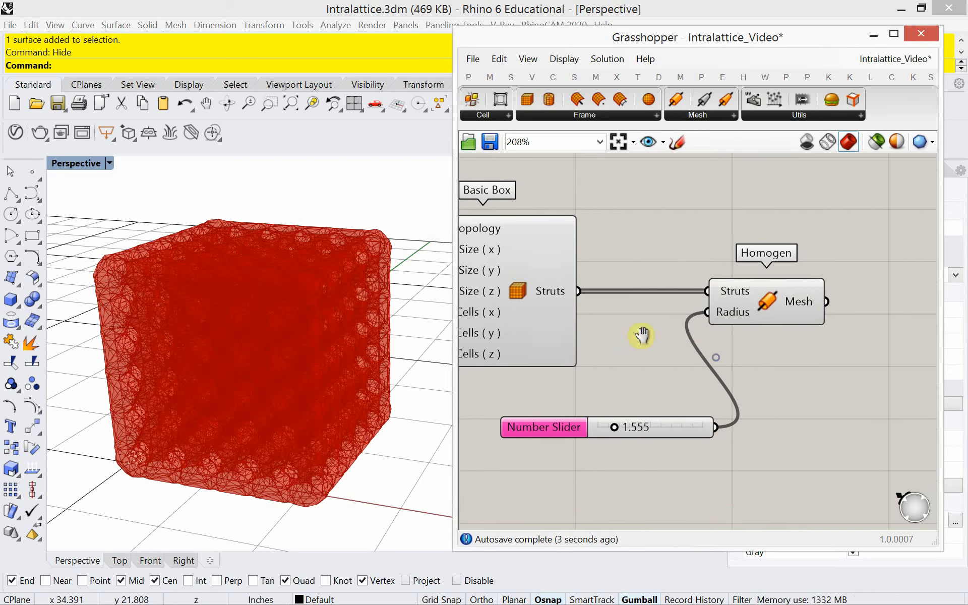
right_drag(816, 309, 716, 319)
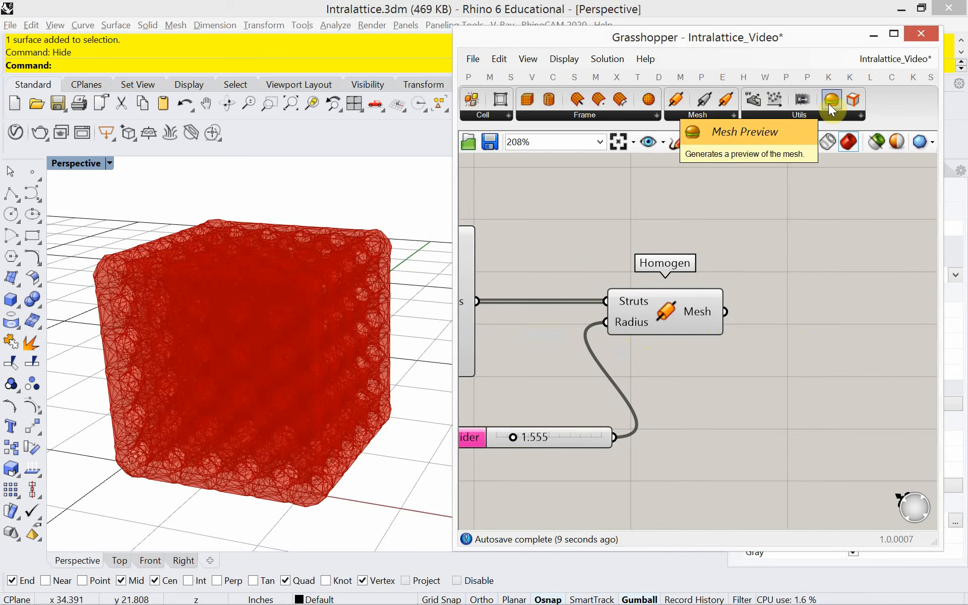
drag(829, 105, 809, 322)
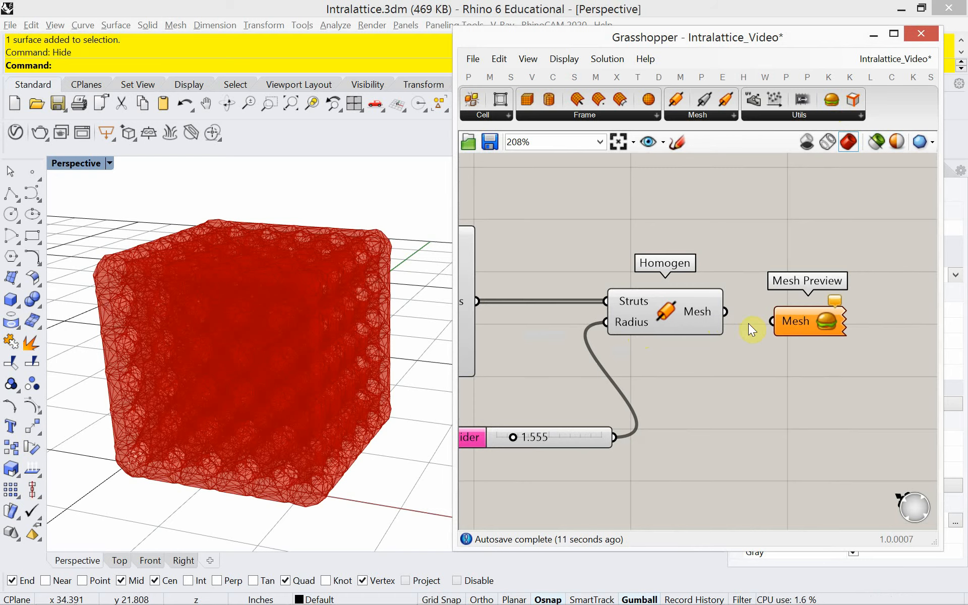
drag(725, 312, 807, 315)
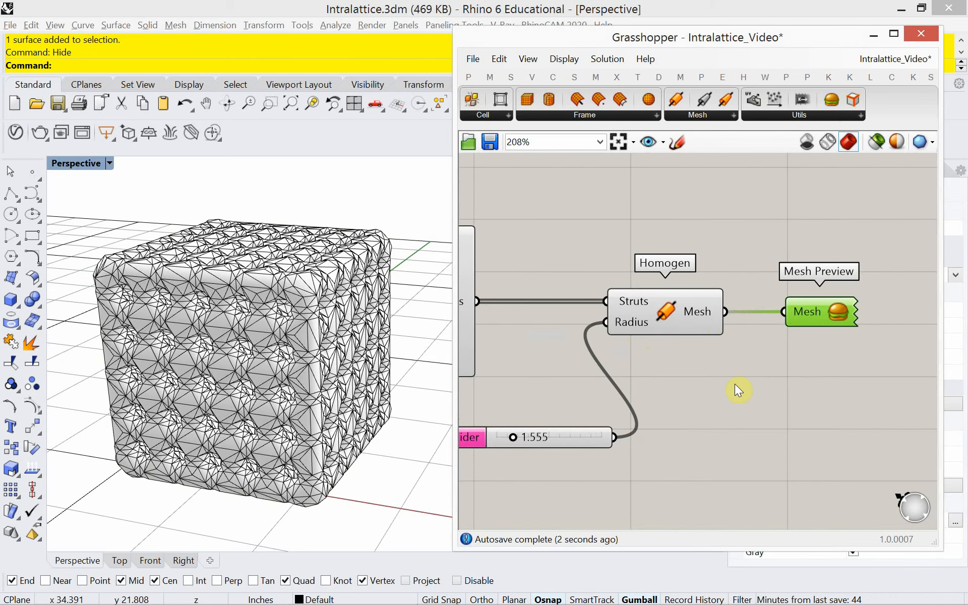
Add a Custom Preview component and connect the Homogen Mesh output to its Geometry input
double_click(840, 391)
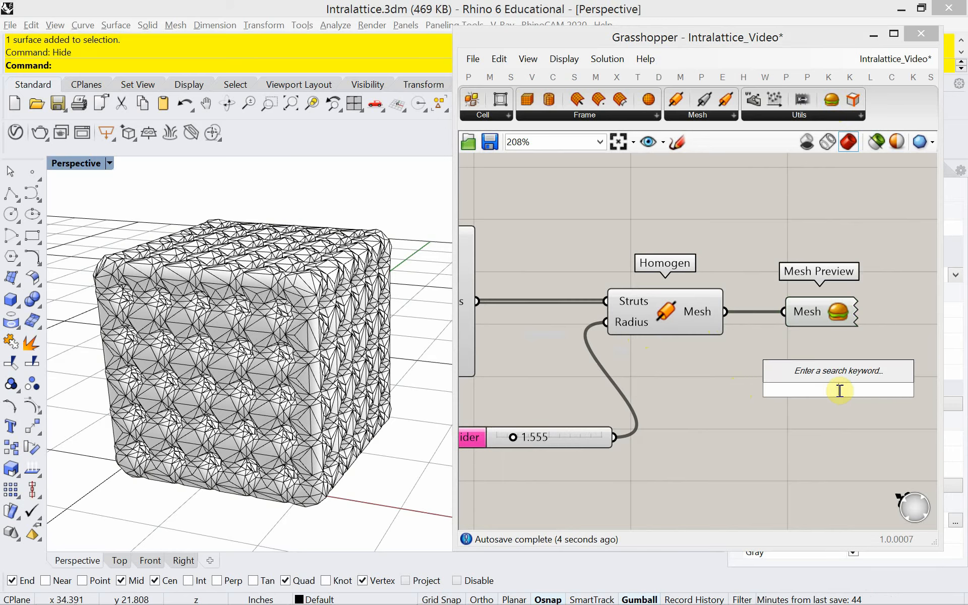
text(custom)
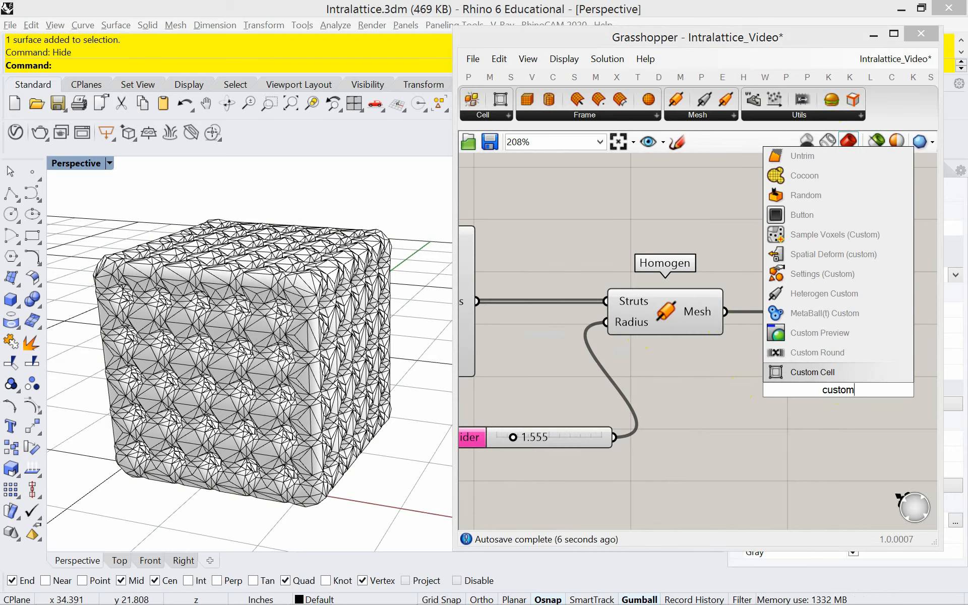
click(837, 331)
drag(726, 313, 782, 383)
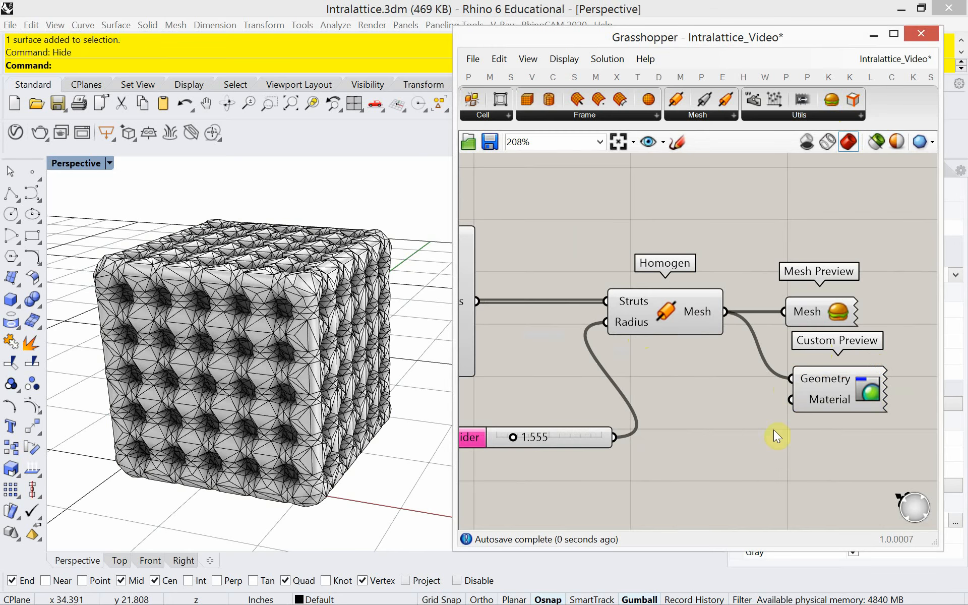
Turn off the preview of the Mesh Preview component
click(808, 298)
right_click(806, 211)
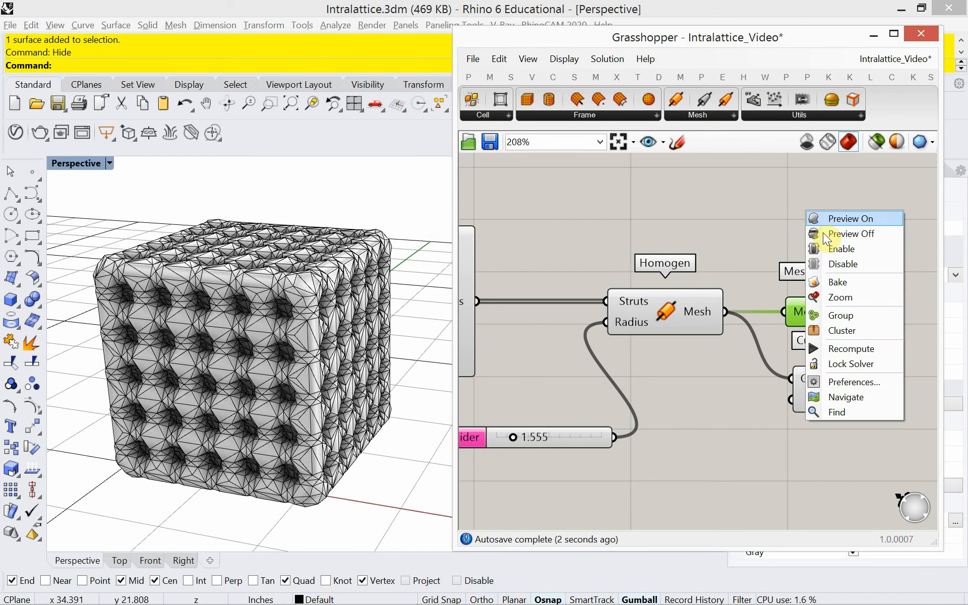
click(825, 231)
mouse_move(282, 418)
right_down()
mouse_move(233, 380)
mouse_move(281, 400)
mouse_move(270, 424)
right_up()
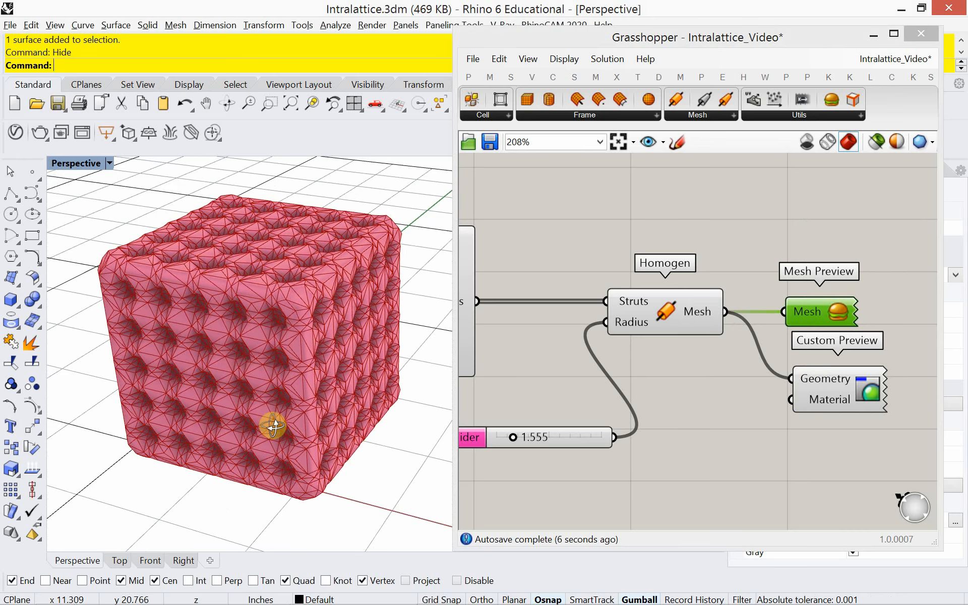
Reduce the lattice strut radius by setting the Homogen radius slider to 0.815
right_drag(524, 465, 681, 426)
scroll(614, 378, up, 3)
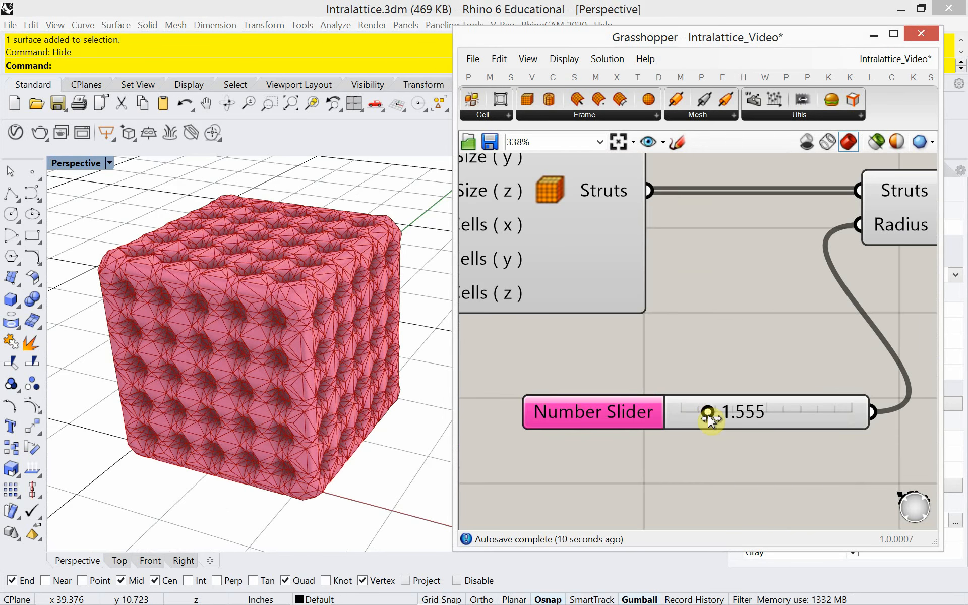
mouse_move(708, 414)
mouse_down()
mouse_move(688, 426)
mouse_move(696, 424)
mouse_up()
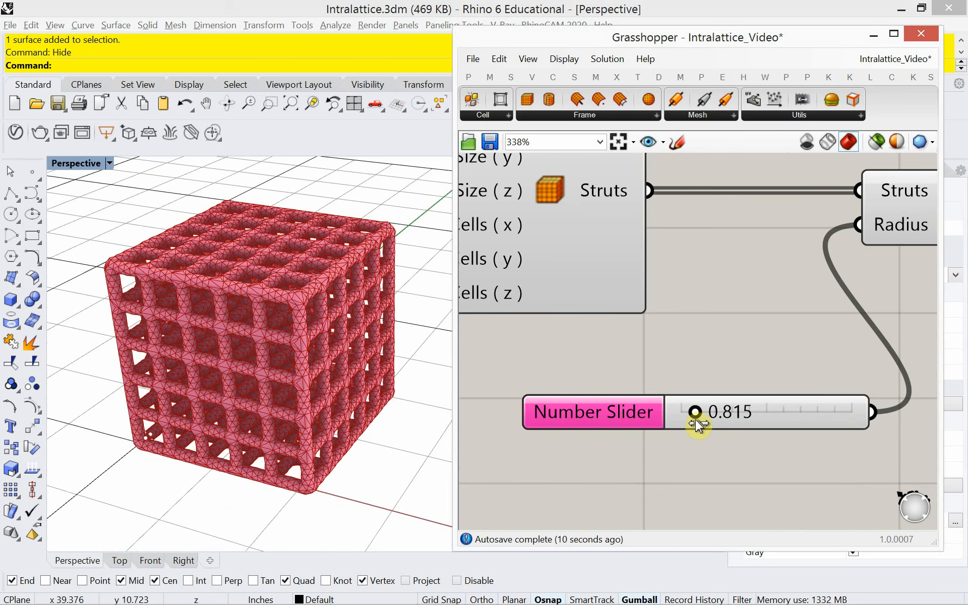
right_drag(215, 418, 218, 388)
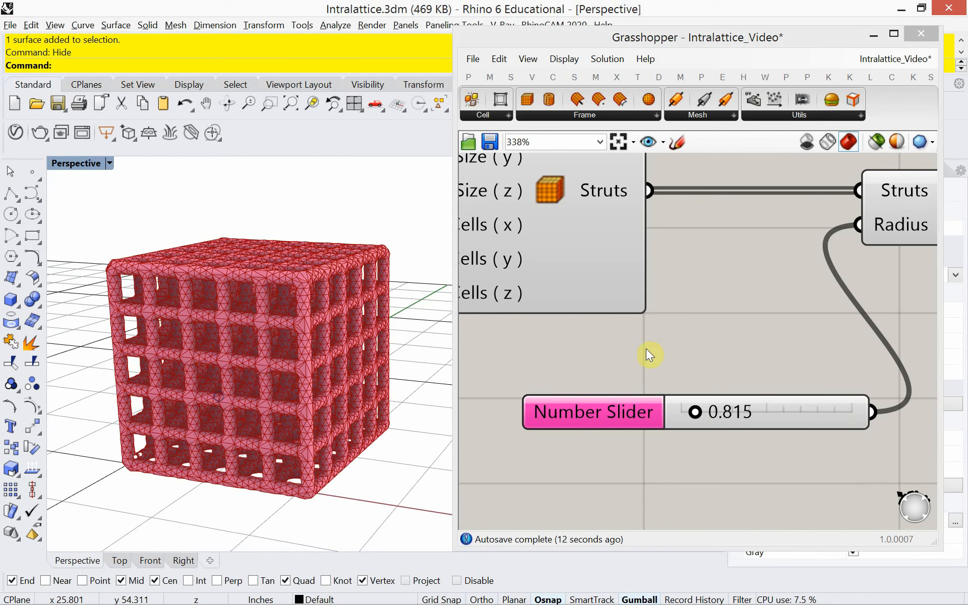
Move the two preview components farther from Homogen, and reposition Homogen with its radius slider above the Basic Box
scroll(652, 328, down, 3)
scroll(675, 325, down, 2)
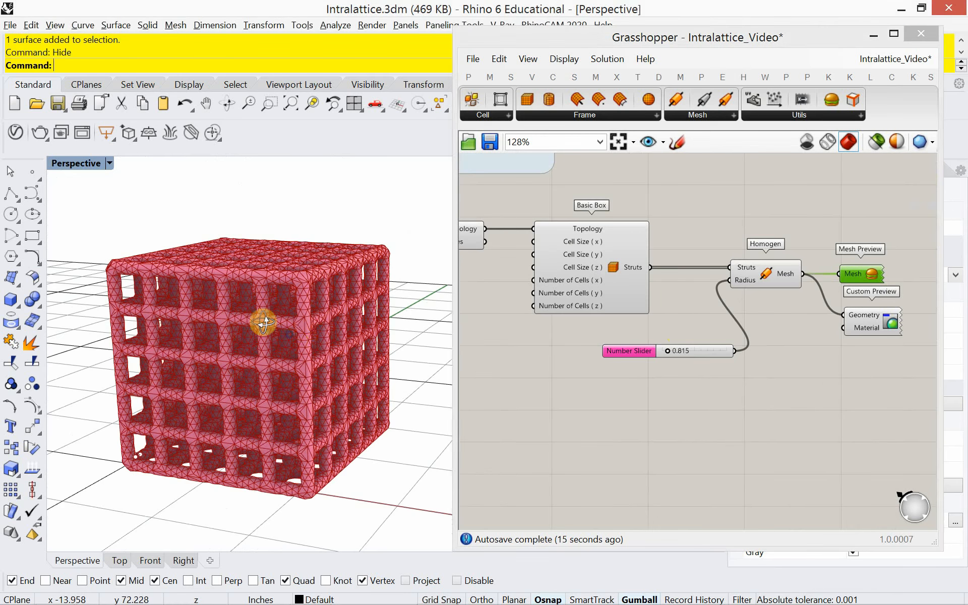
right_drag(261, 320, 271, 363)
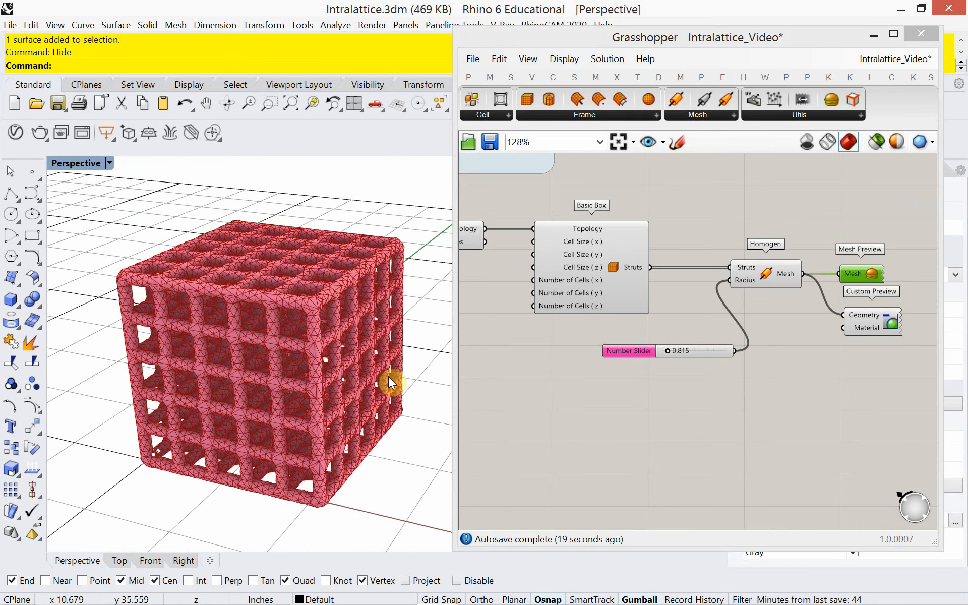
right_drag(594, 389, 560, 372)
scroll(676, 348, down, 3)
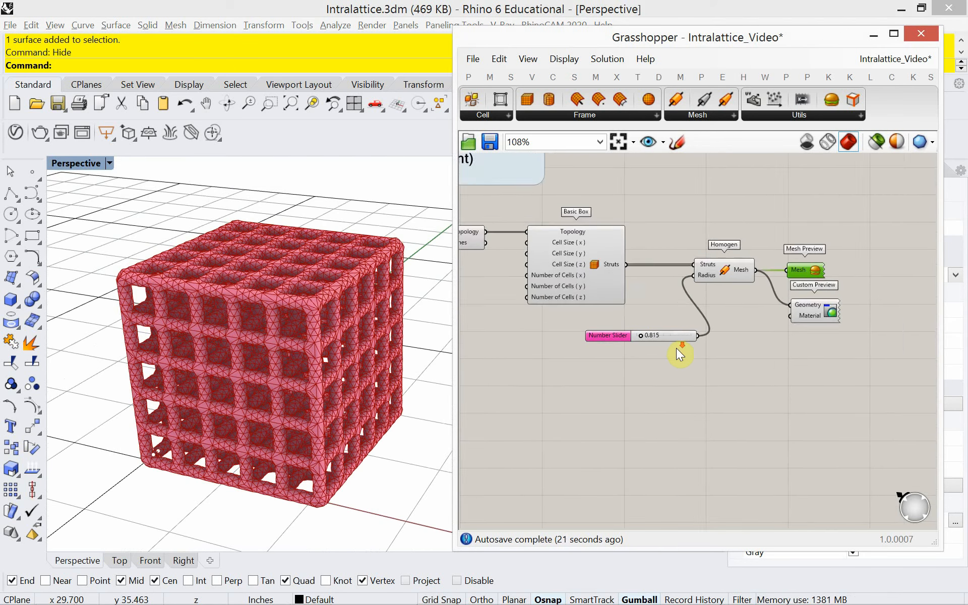
drag(844, 359, 912, 285)
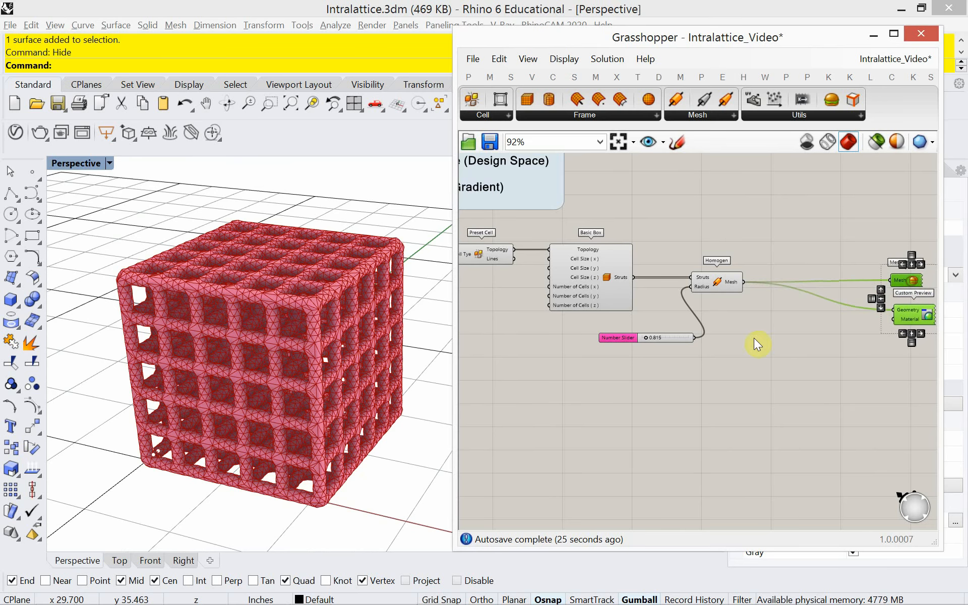
drag(736, 367, 677, 250)
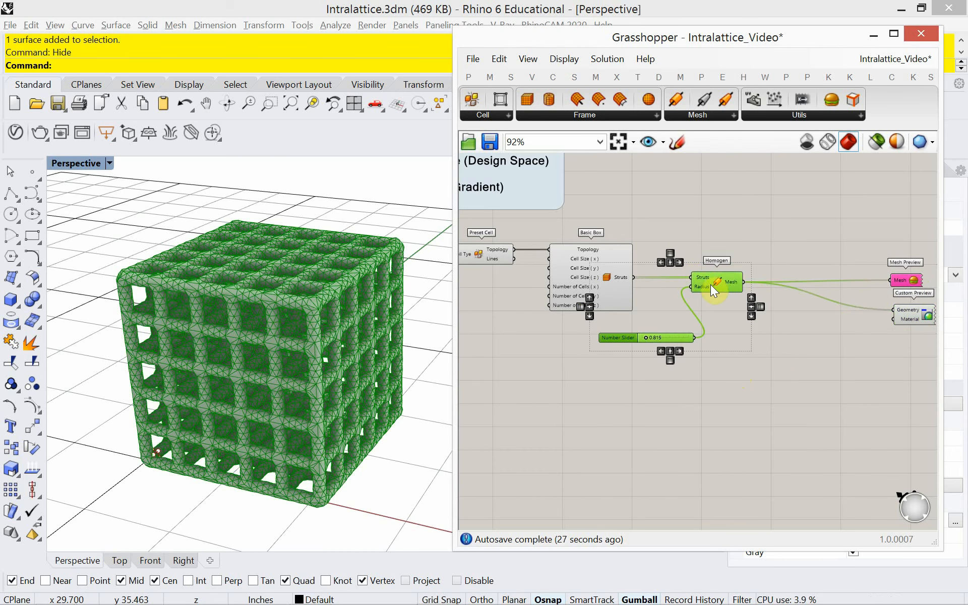
drag(711, 285, 751, 217)
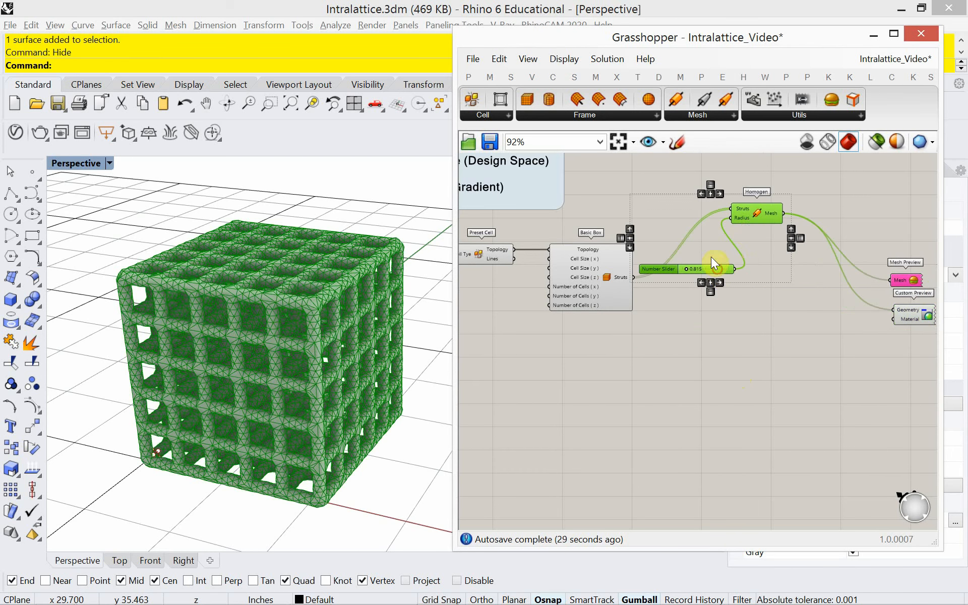
drag(717, 269, 676, 208)
click(724, 324)
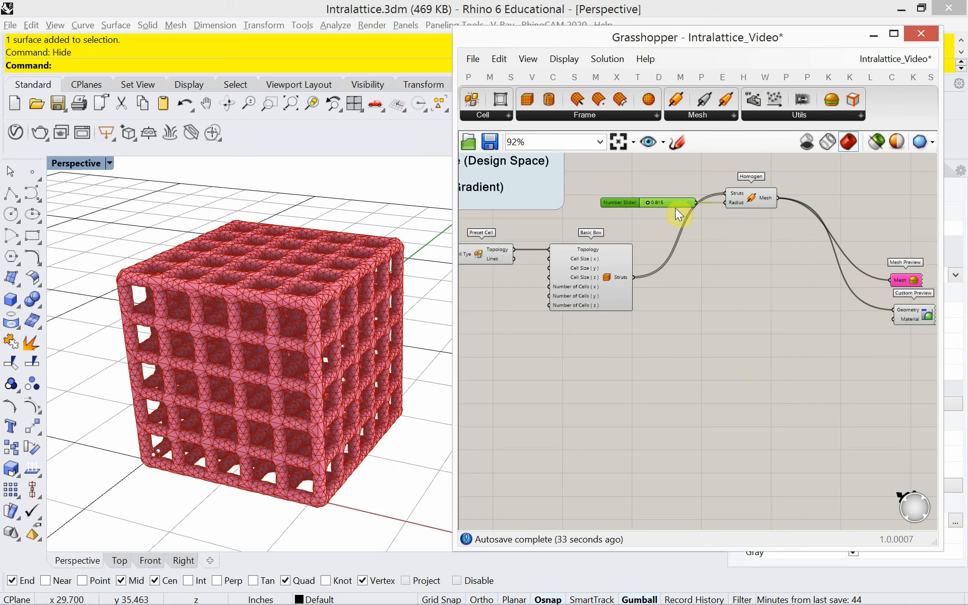
Add a Heterogen Gradient component below Homogen and connect the Basic Box's Struts output to its Struts input
click(699, 114)
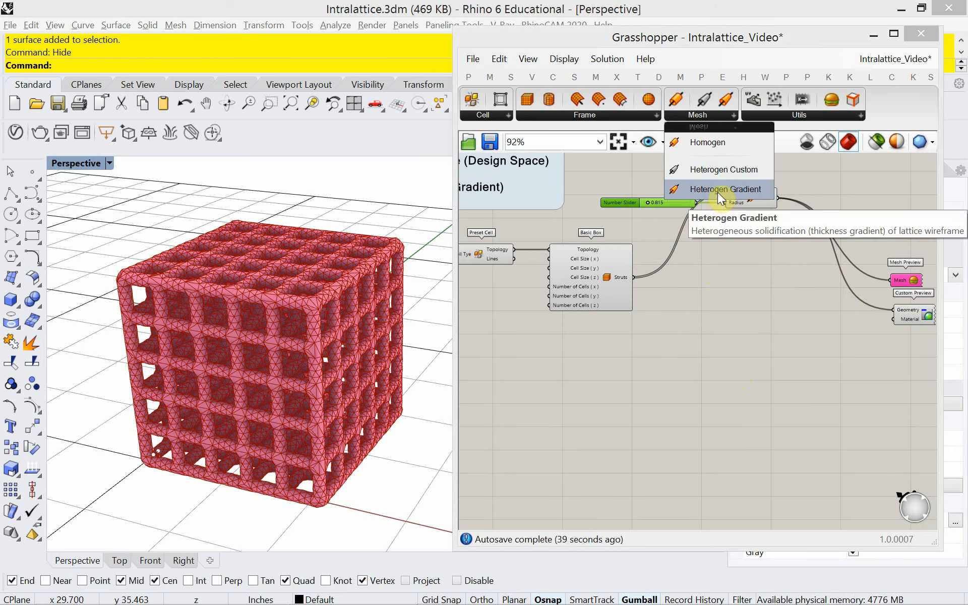
drag(720, 197, 754, 307)
scroll(746, 307, up, 3)
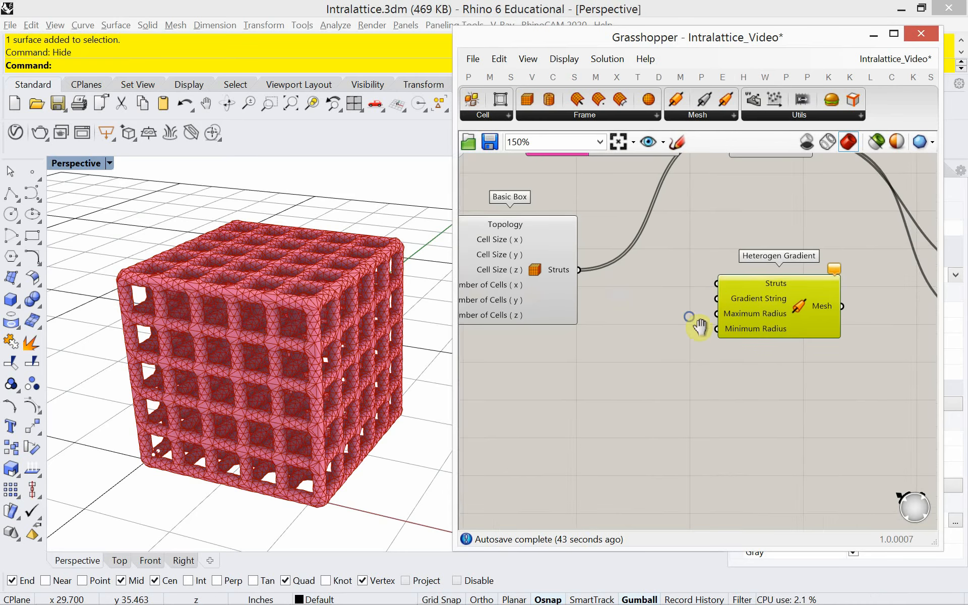
right_drag(694, 324, 732, 361)
drag(628, 319, 819, 347)
Disable the Homogen component
click(803, 184)
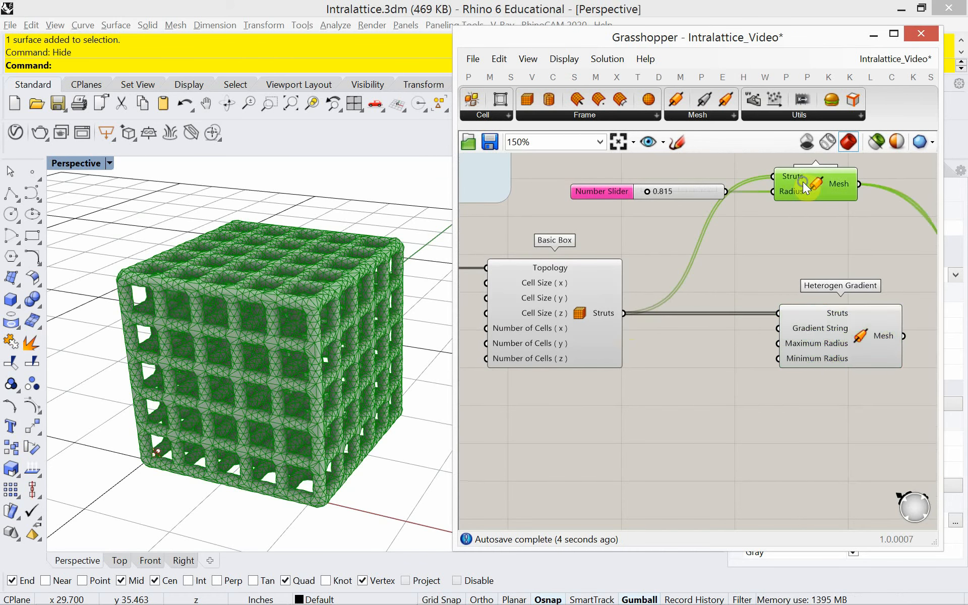
right_click(803, 185)
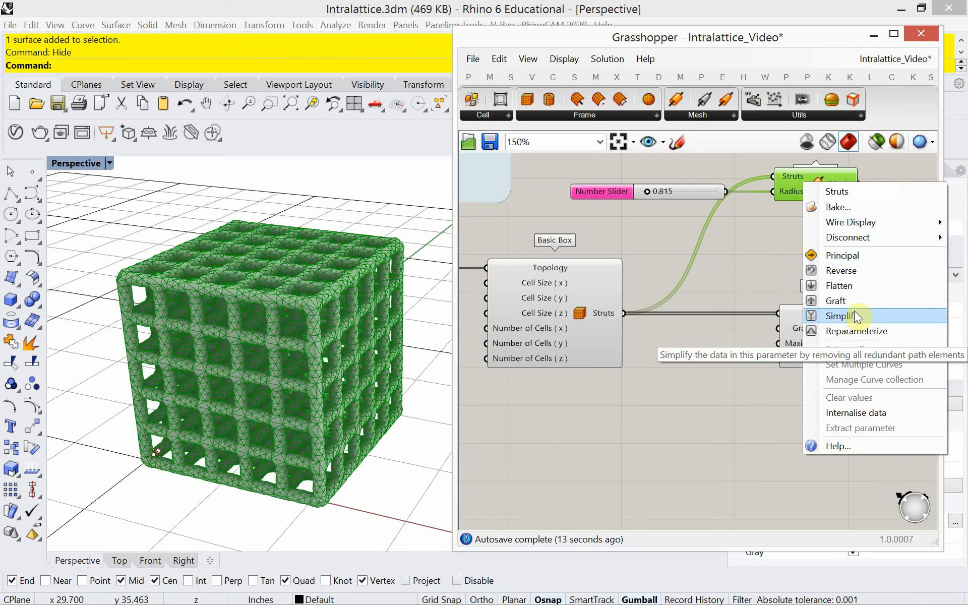
click(758, 208)
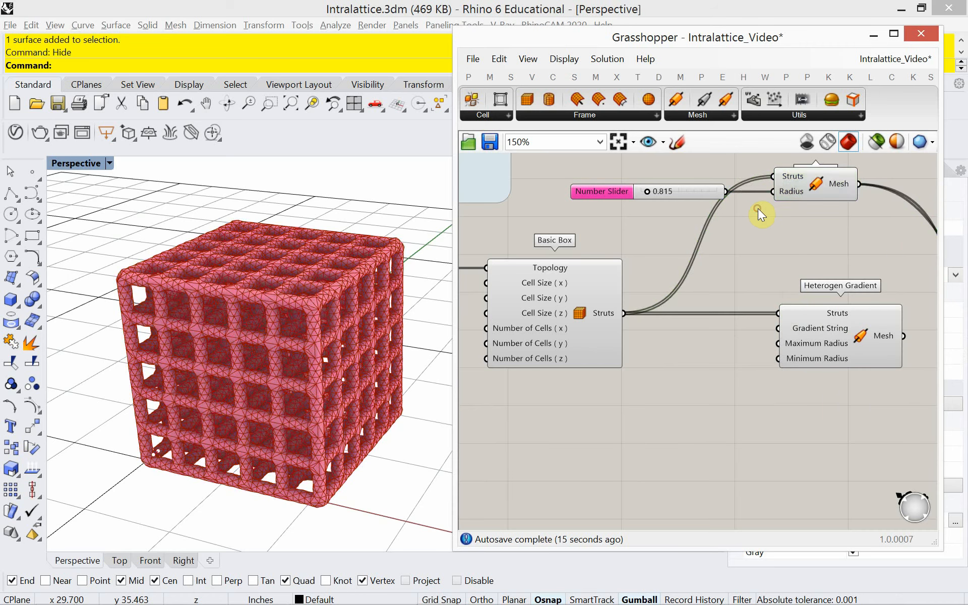
right_click(808, 184)
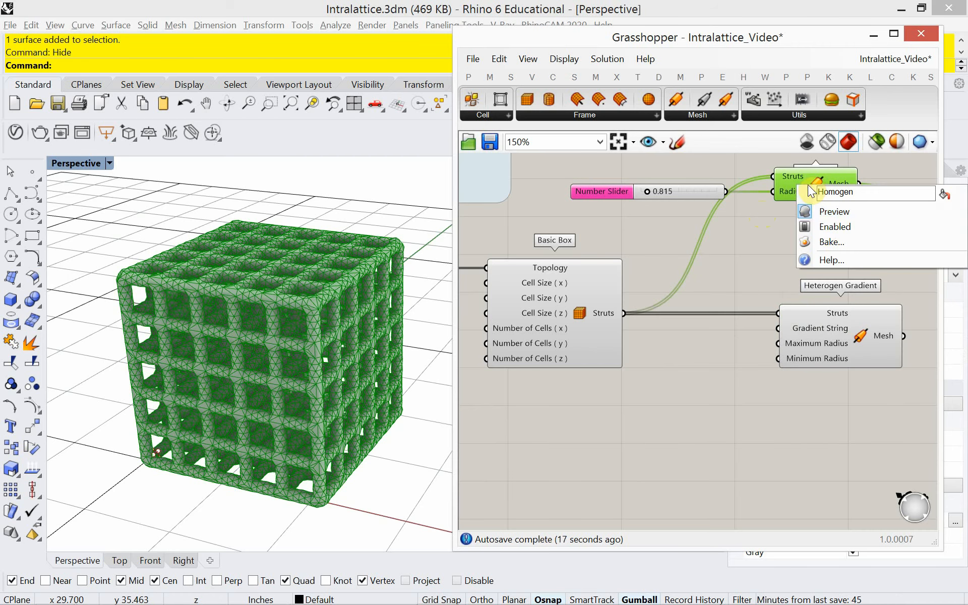
click(822, 228)
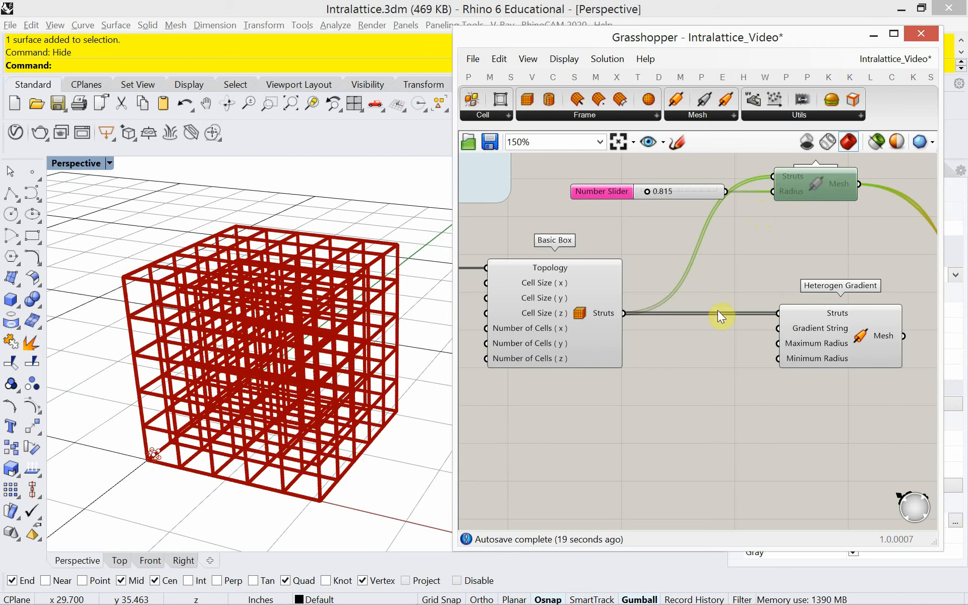
click(701, 365)
Connect Heterogen Gradient's Mesh output to the Custom Preview's Geometry input and leave the Mesh Preview disconnected
mouse_move(317, 351)
right_down()
mouse_move(318, 324)
mouse_move(315, 339)
right_up()
right_drag(783, 414, 687, 393)
scroll(686, 394, down, 1)
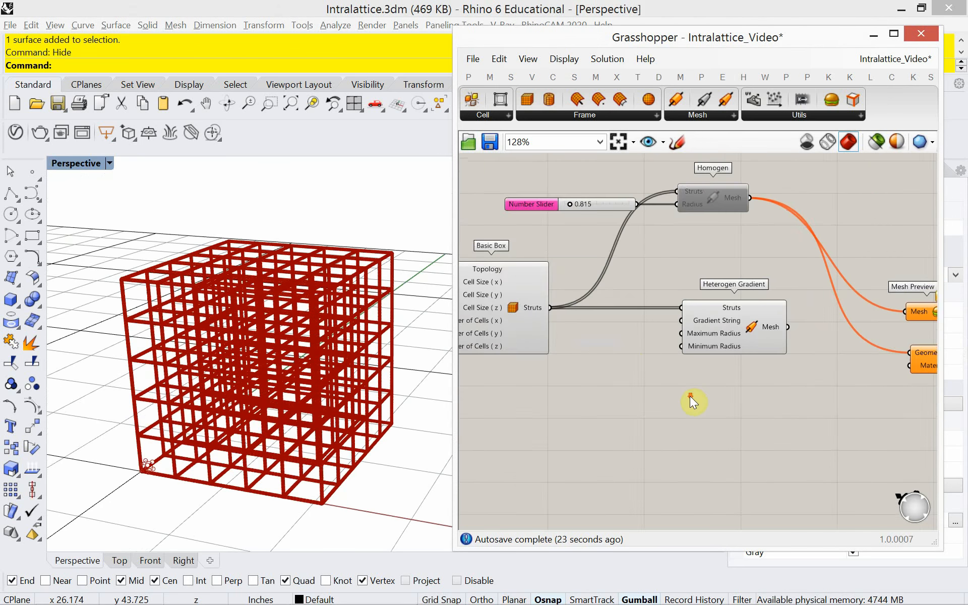
right_drag(780, 395, 672, 361)
drag(678, 294, 795, 279)
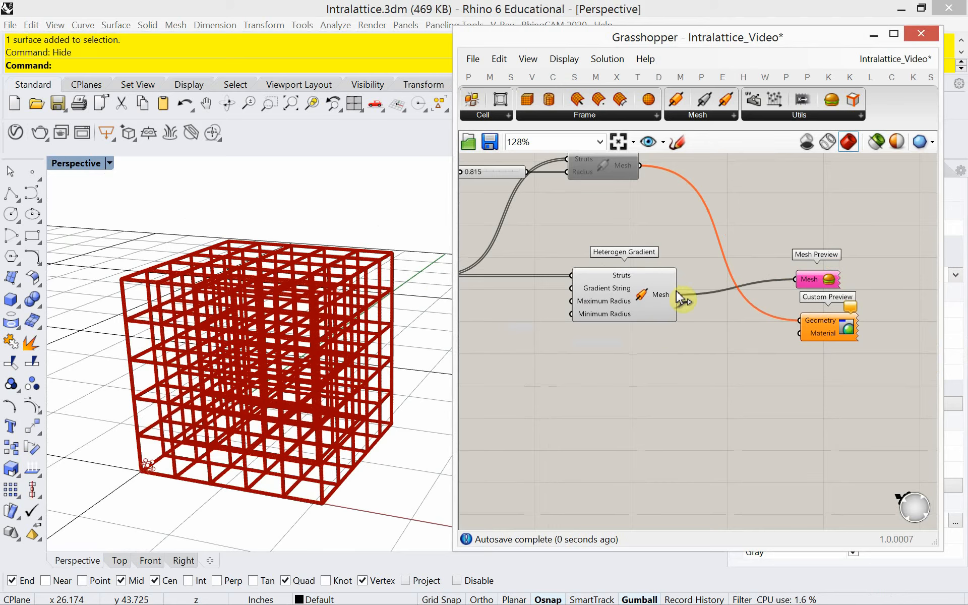
drag(681, 298, 804, 322)
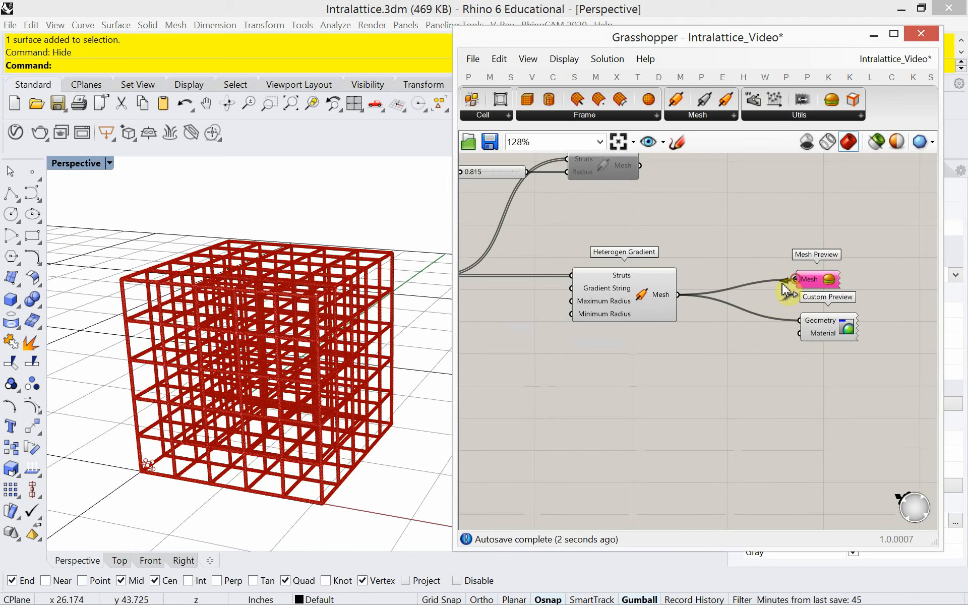
drag(796, 280, 679, 298)
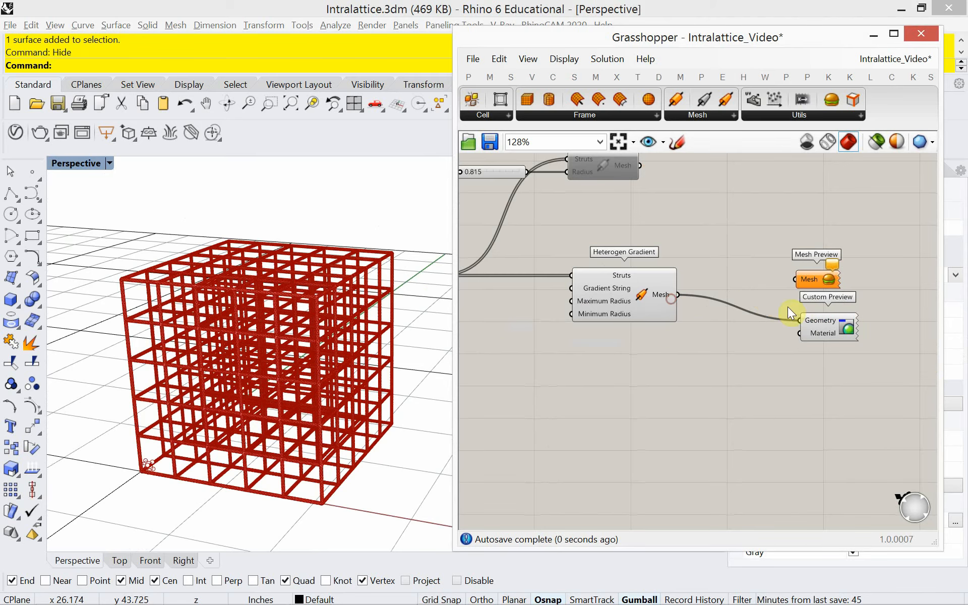
Add a number slider set to 0.200 and connect it to Heterogen Gradient's Minimum Radius input
right_drag(595, 363, 742, 365)
scroll(782, 309, up, 3)
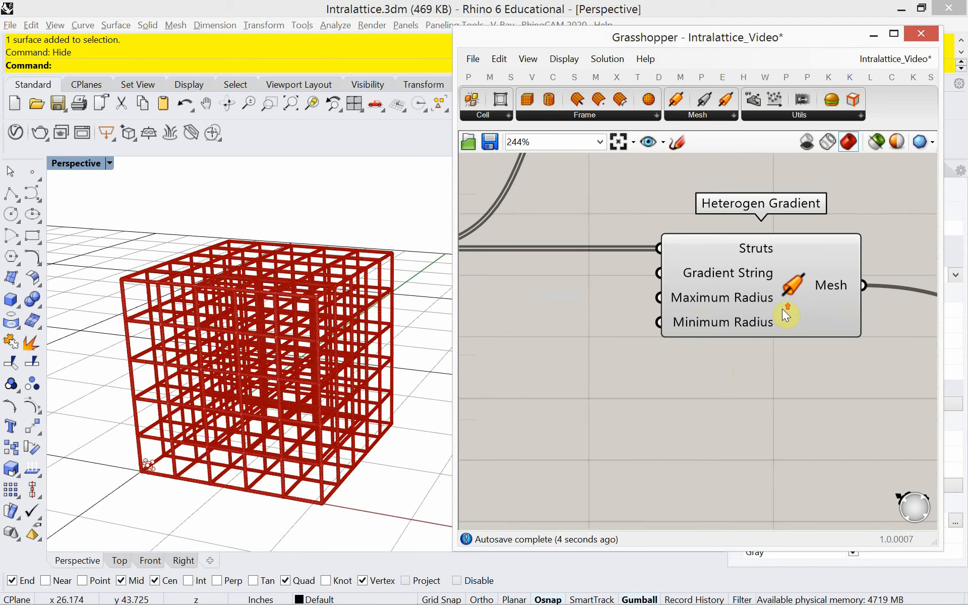
scroll(686, 277, down, 3)
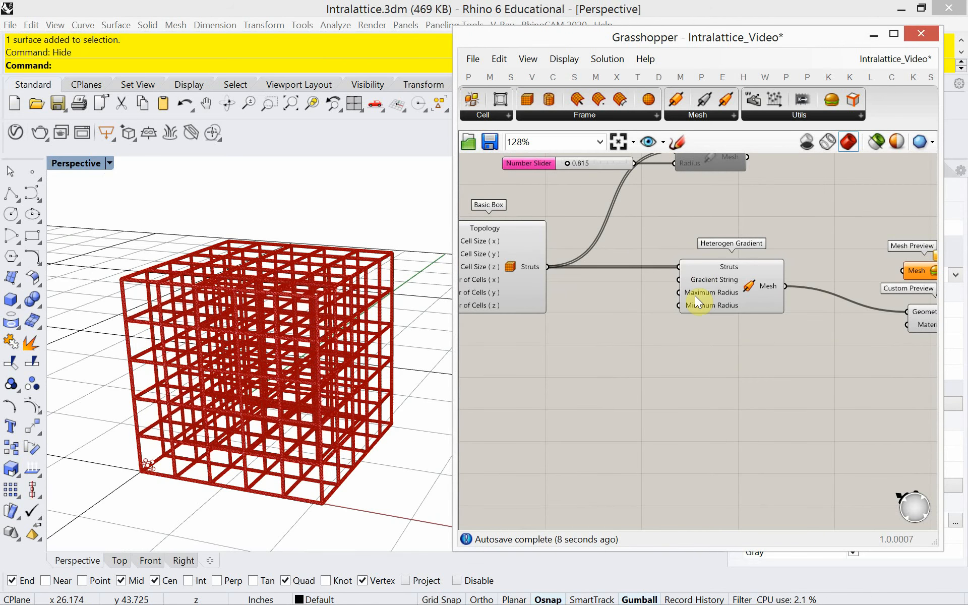
scroll(696, 340, down, 1)
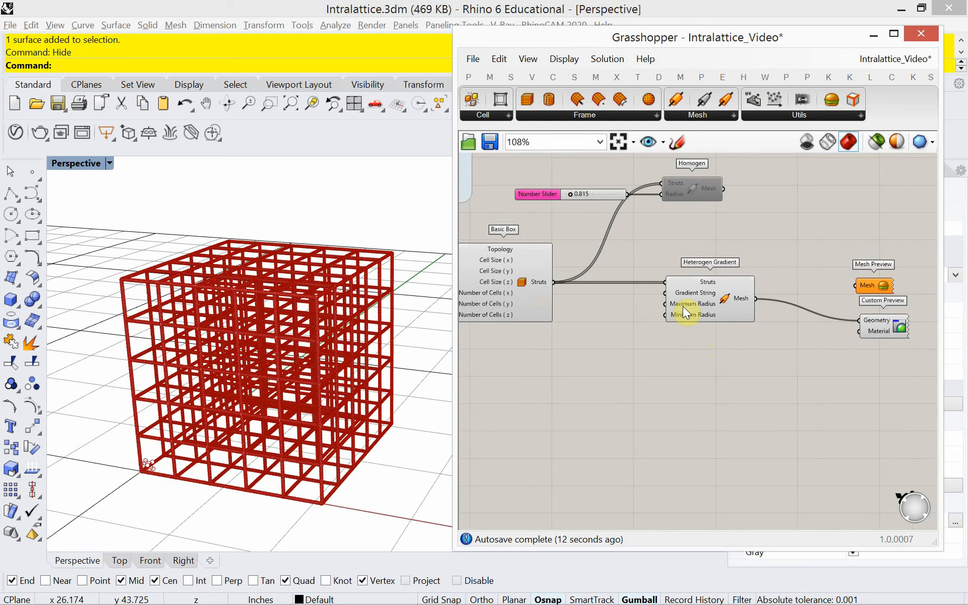
mouse_move(684, 307)
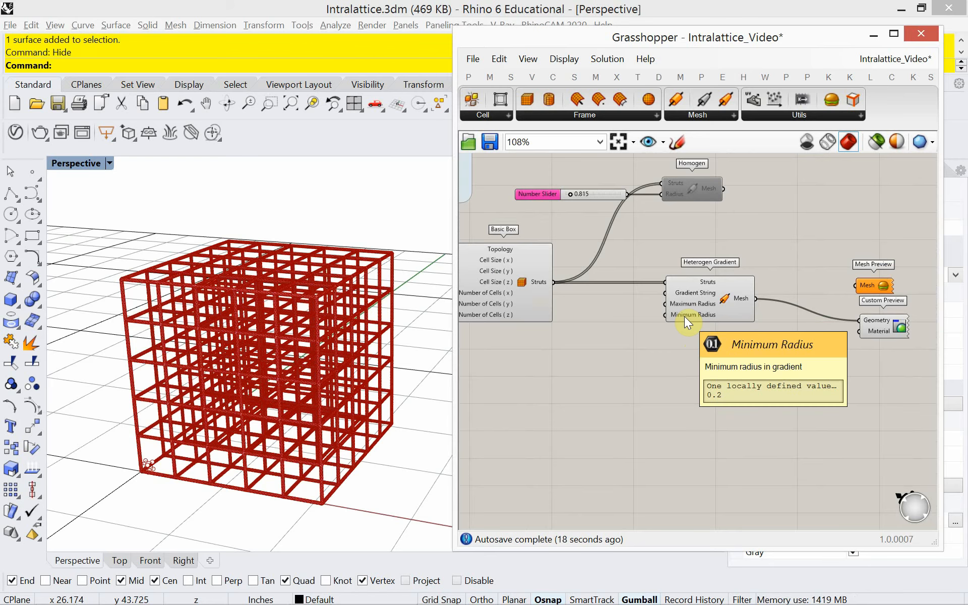
right_drag(654, 334, 715, 340)
double_click(682, 356)
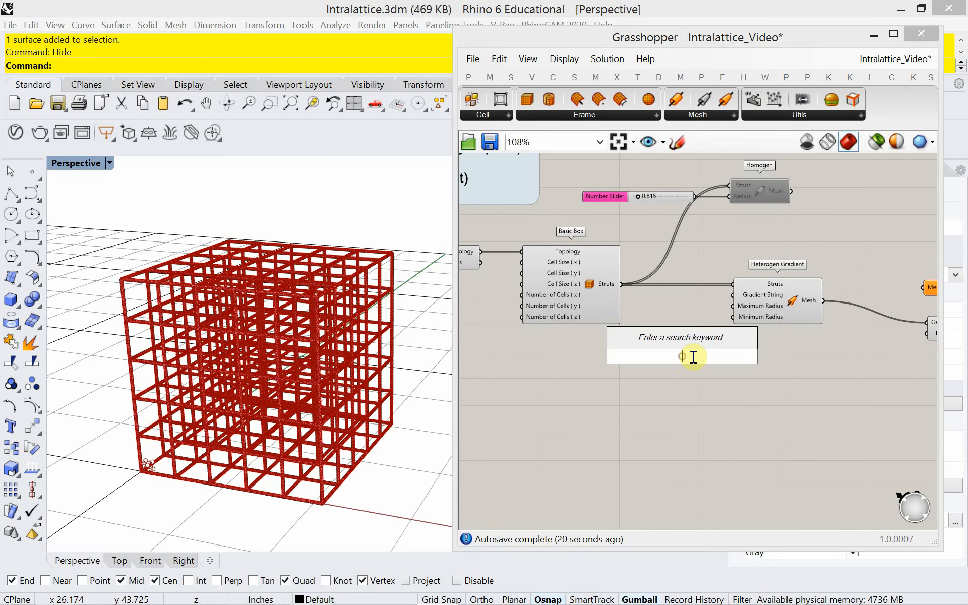
text(.200)
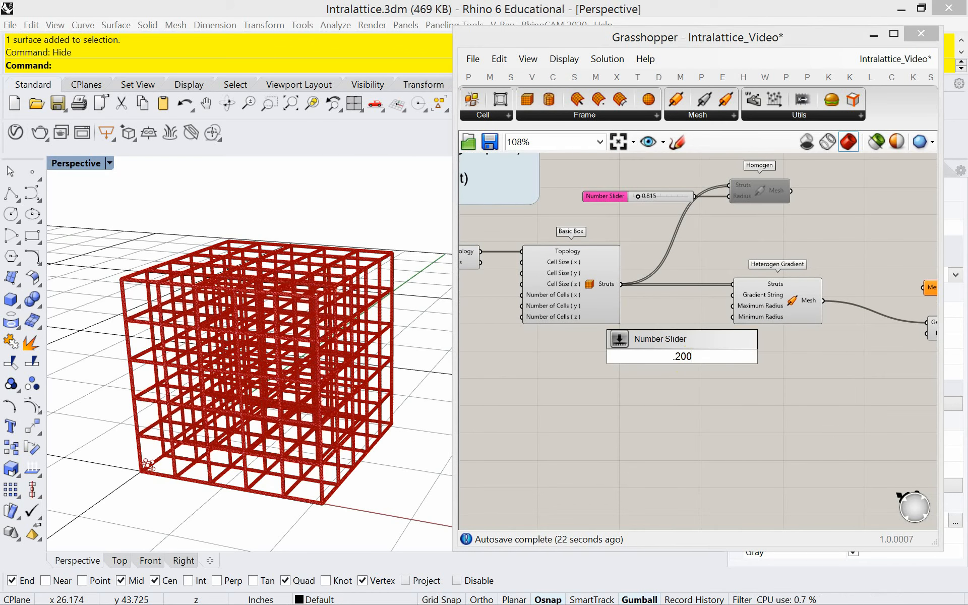
key(Return)
drag(706, 358, 733, 325)
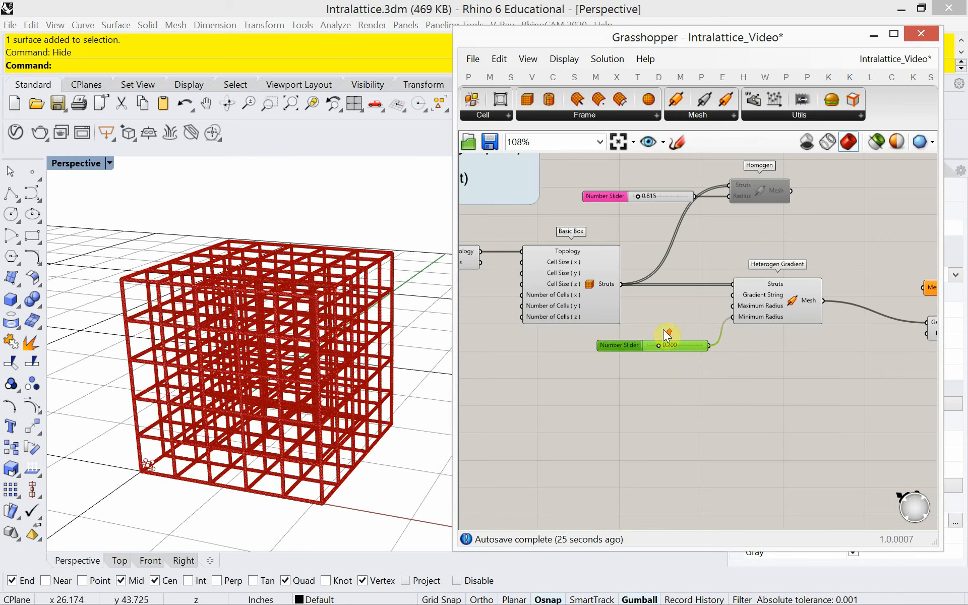
Add a number slider set to 2.00, connect it to the Maximum Radius input and align it above the 0.200 slider
scroll(664, 329, up, 3)
double_click(648, 353)
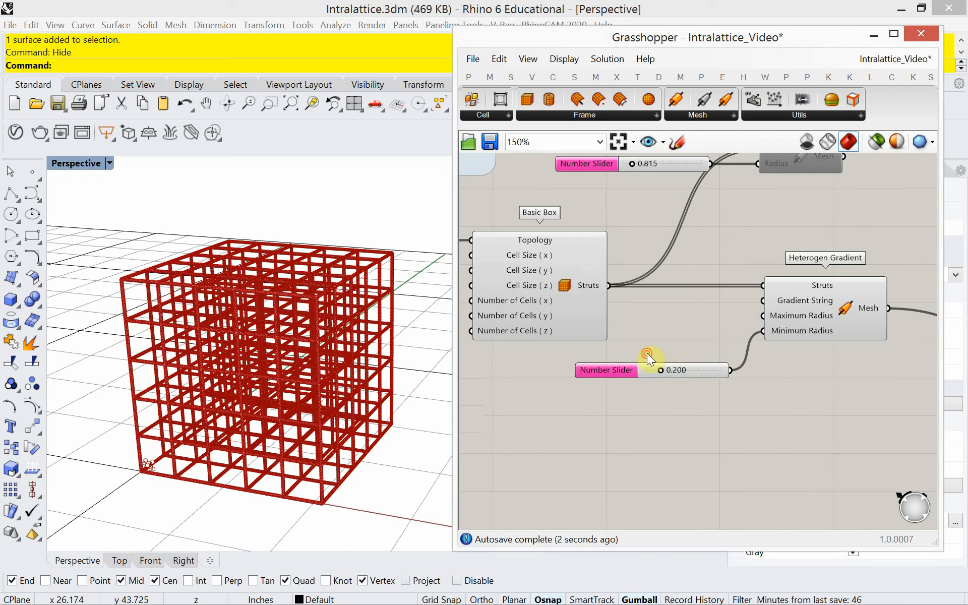
text(2)
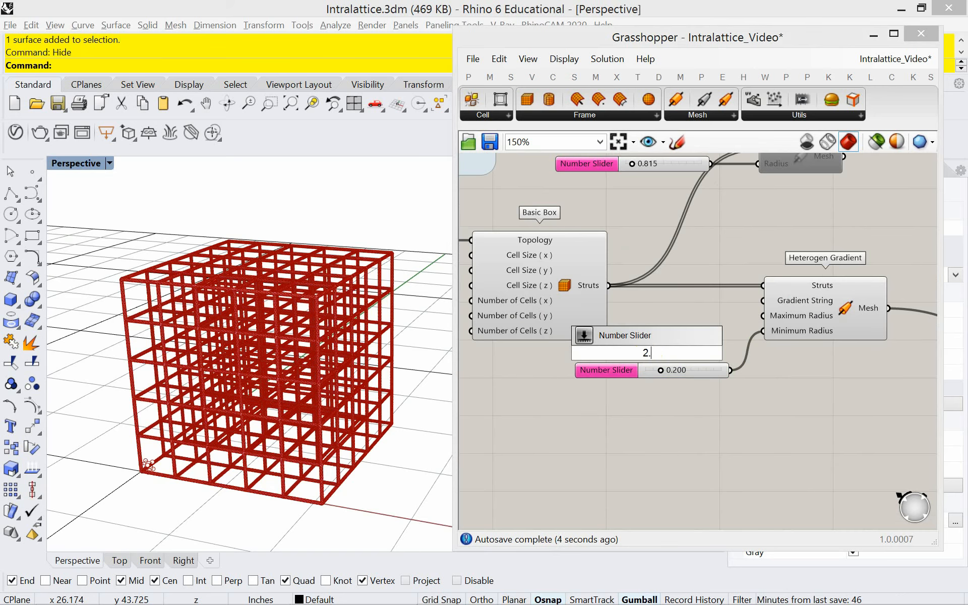
text(.00)
key(Return)
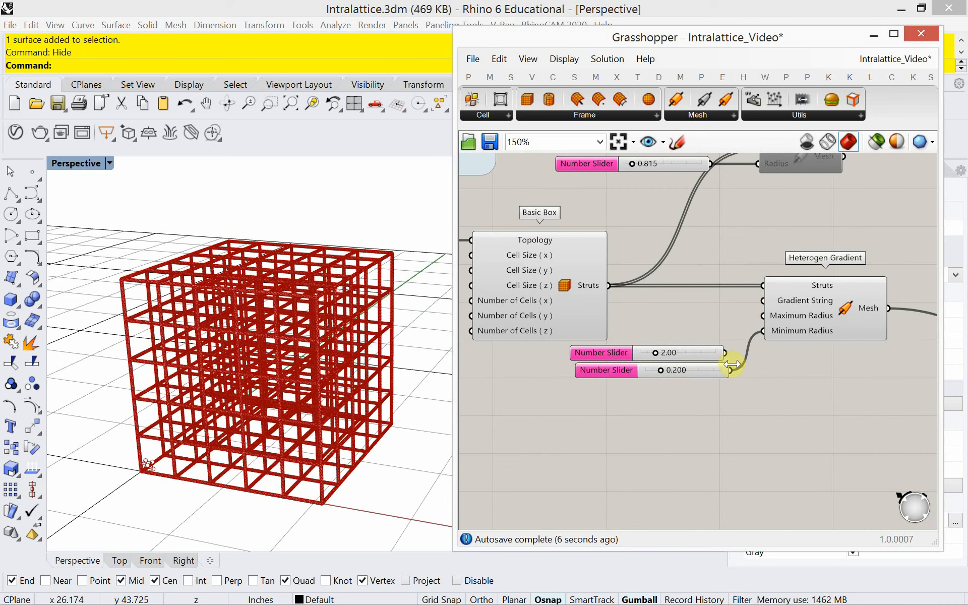
drag(724, 353, 767, 315)
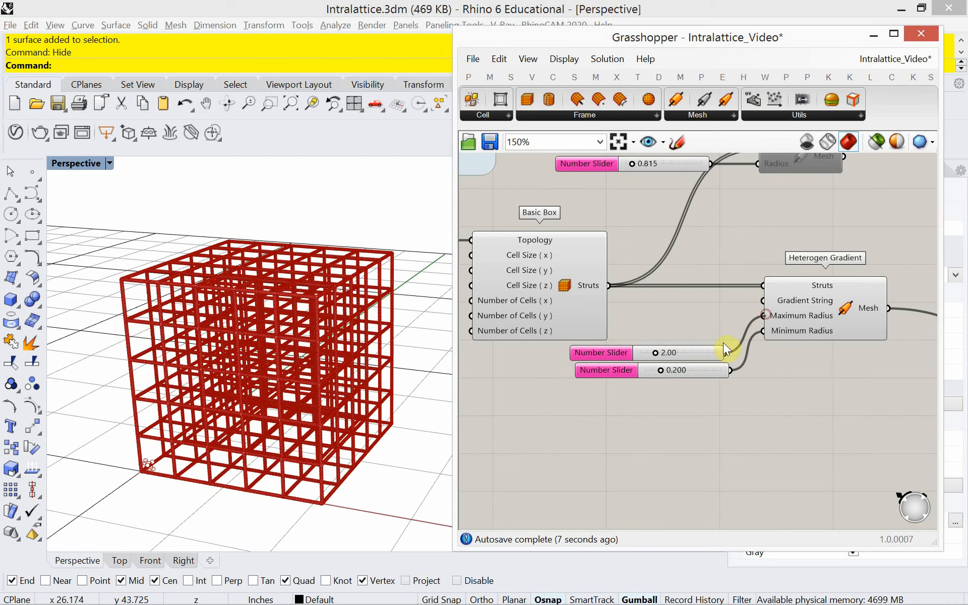
drag(698, 352, 712, 352)
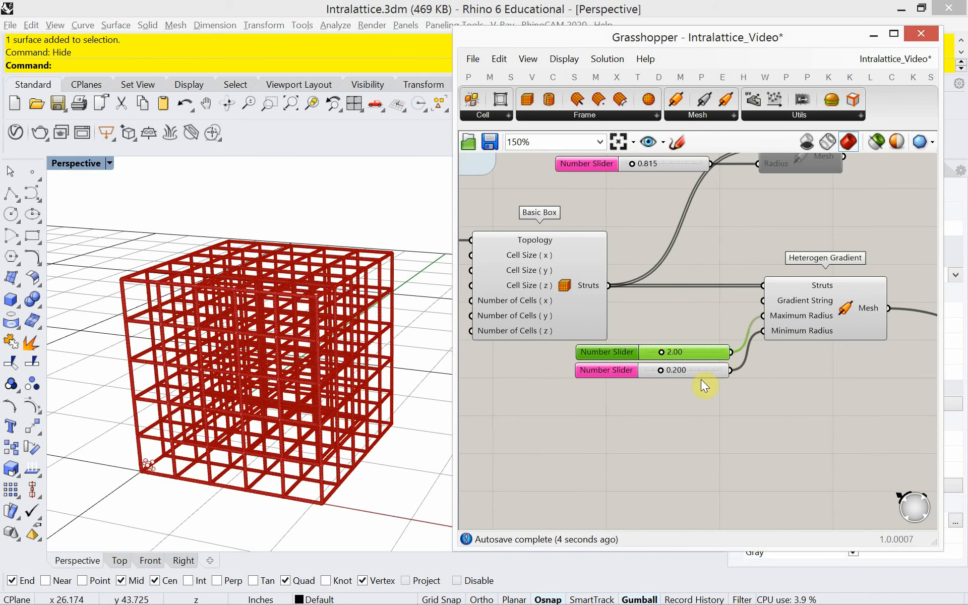
Realign the two preview components and move Heterogen Gradient with its radius sliders farther from the Basic Box
scroll(625, 378, down, 3)
scroll(627, 393, down, 1)
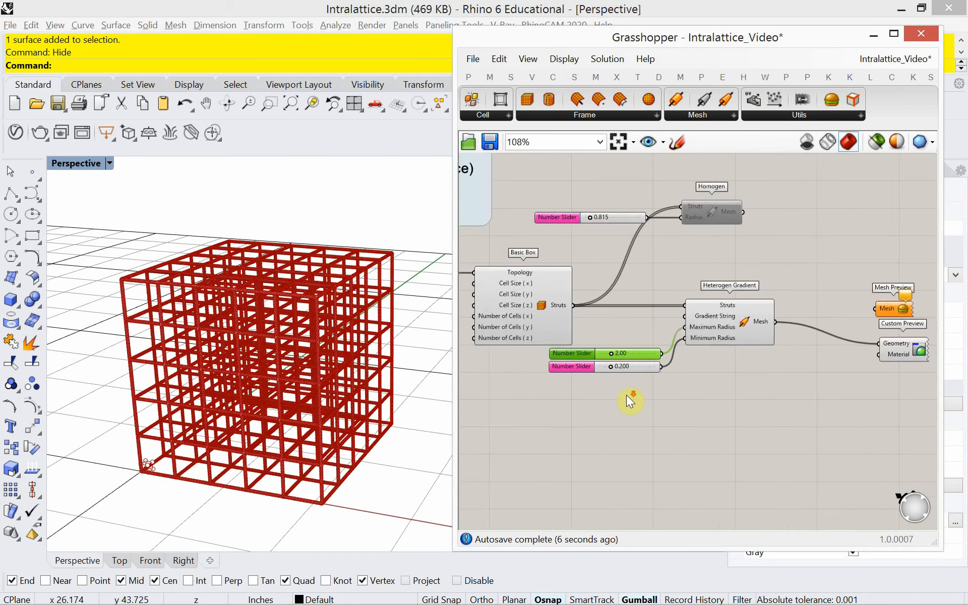
scroll(626, 395, down, 1)
drag(858, 323, 883, 304)
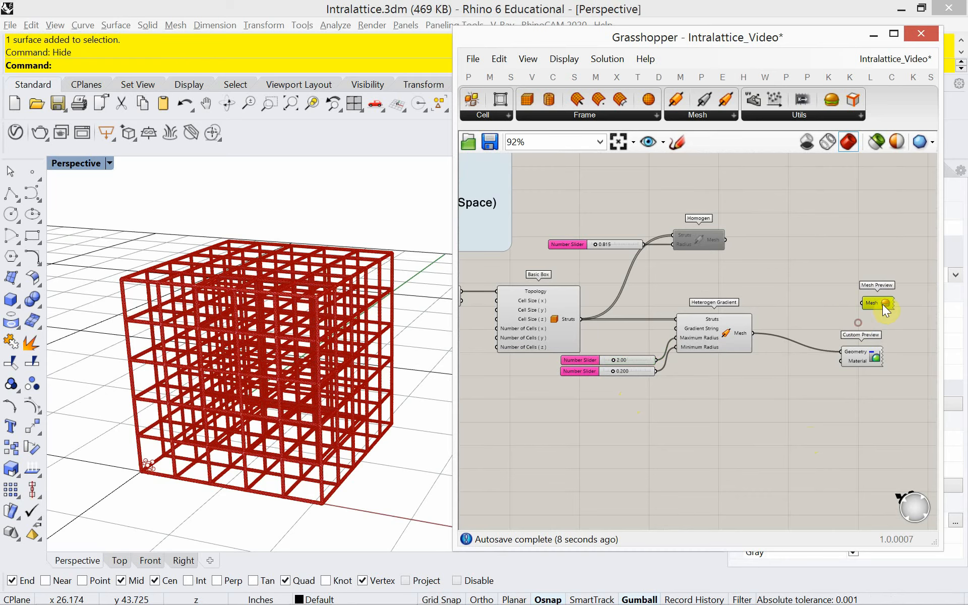
drag(866, 360, 878, 349)
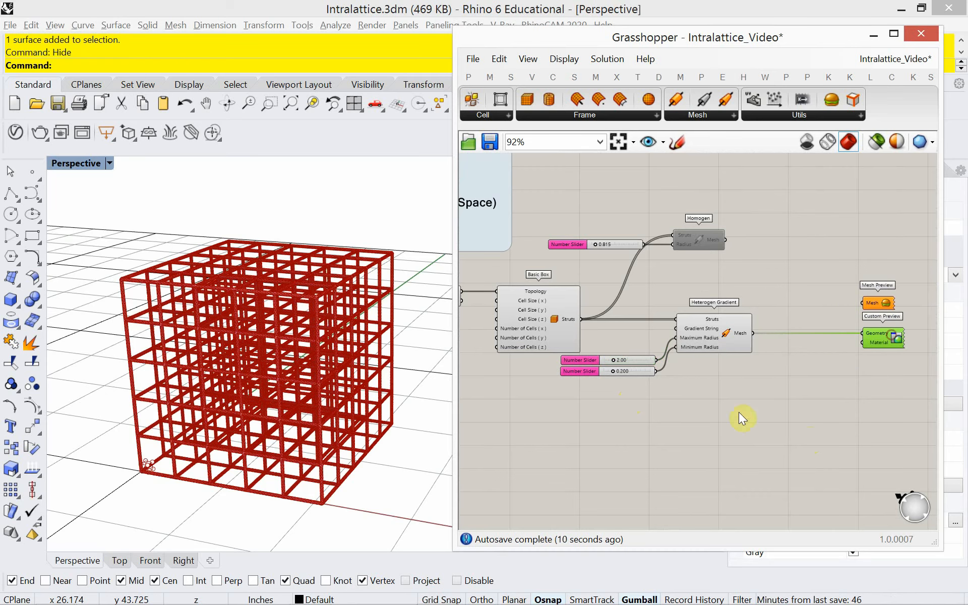
drag(729, 413, 600, 344)
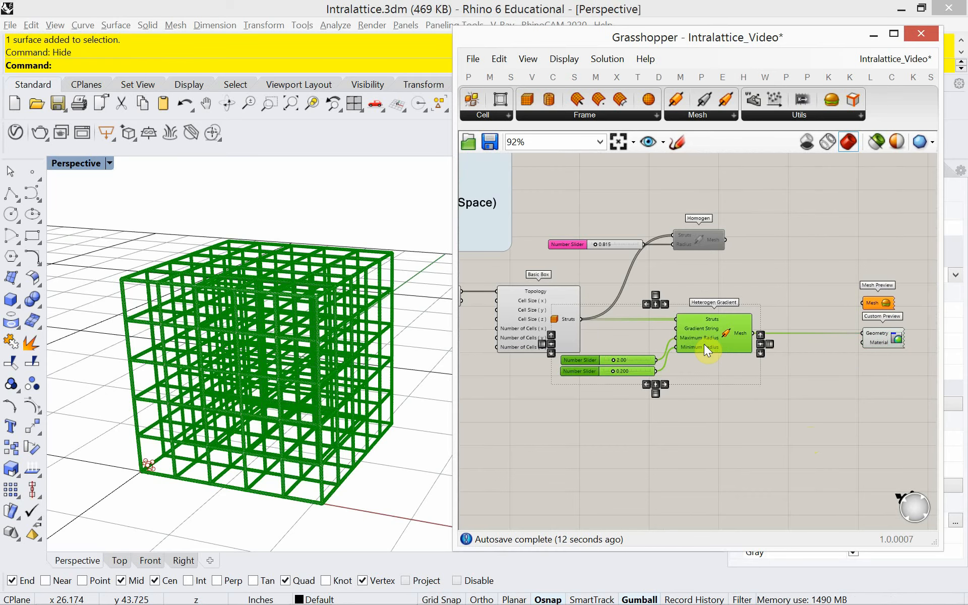
drag(704, 344, 743, 343)
click(664, 334)
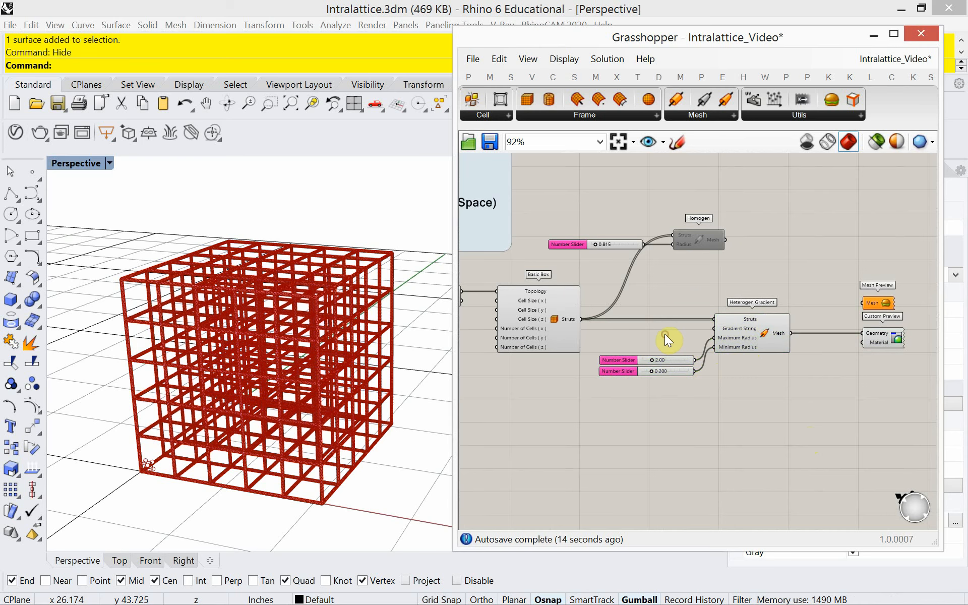
Add a Preset Gradient component with its Linear (X) value list, space out the surrounding components, and connect it to the Gradient String input
click(777, 115)
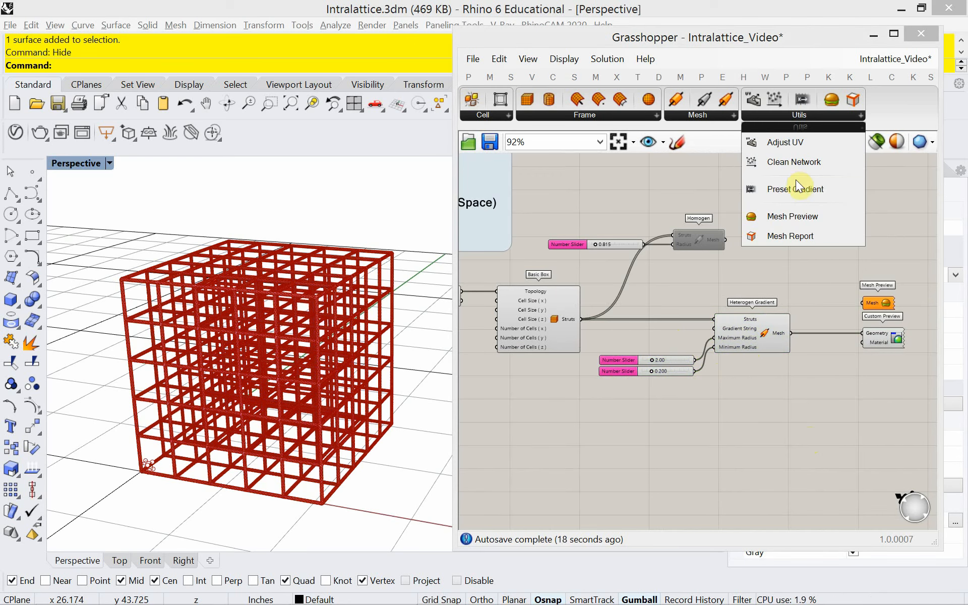
drag(797, 189, 649, 338)
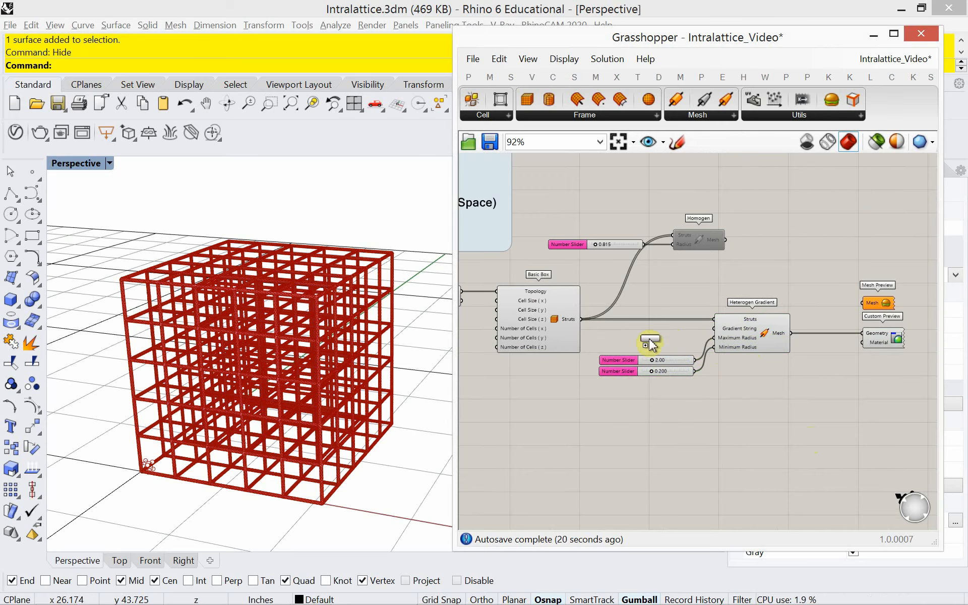
right_drag(624, 363, 573, 350)
drag(856, 383, 600, 278)
drag(705, 313, 757, 318)
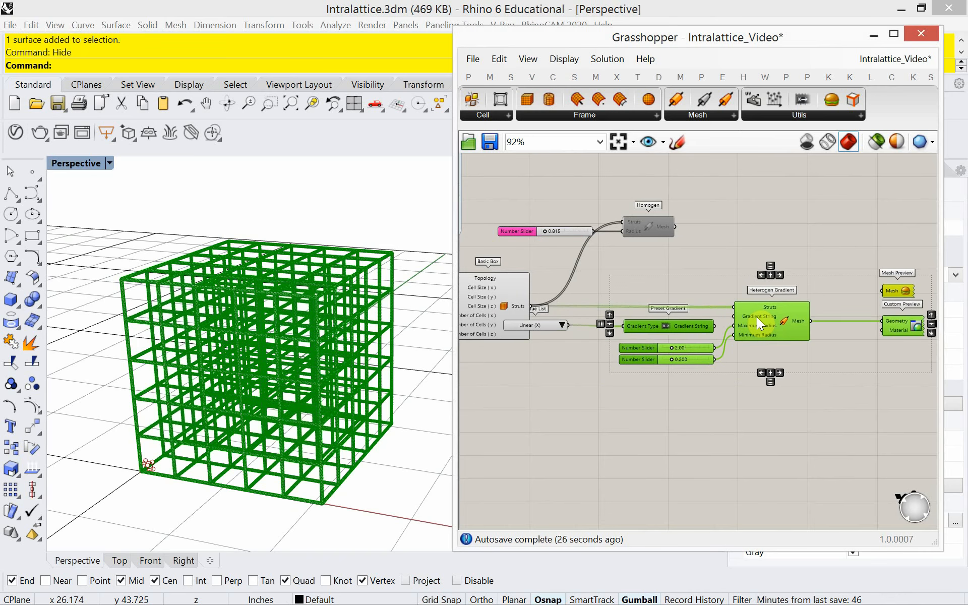
click(552, 361)
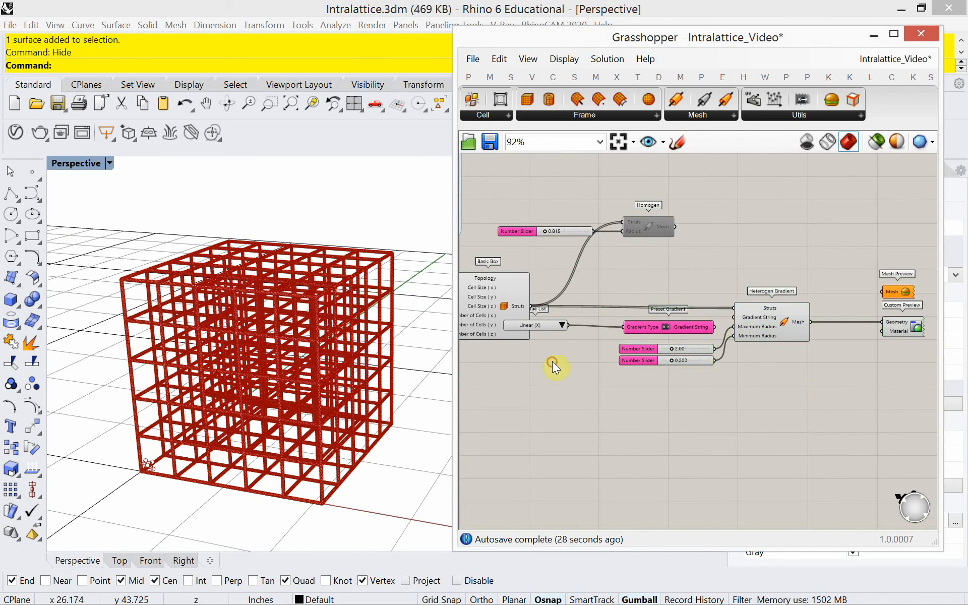
drag(546, 330, 584, 331)
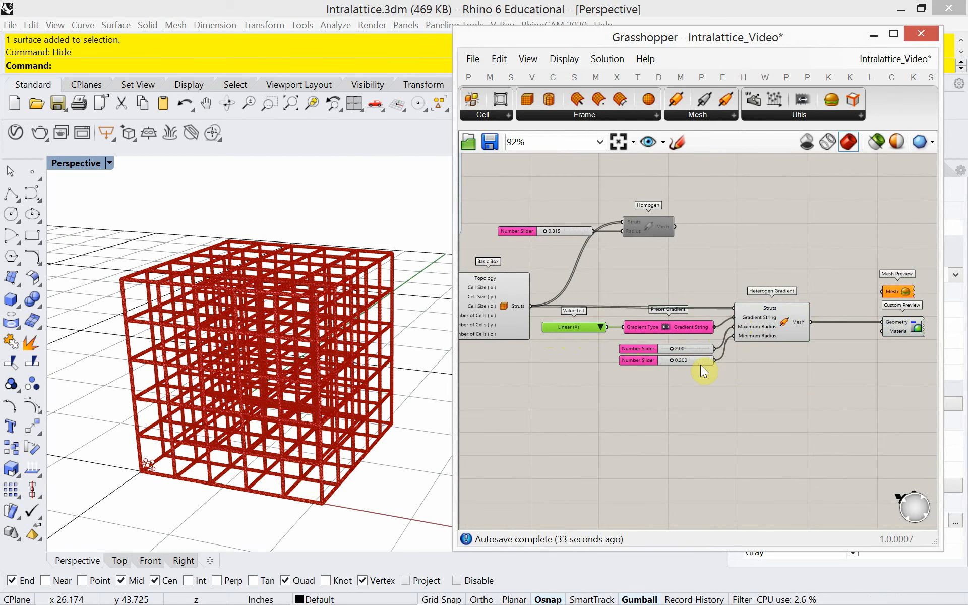
Examine the gradient lattice mesh from different angles together with its gradient type and radius settings
right_drag(335, 460, 298, 473)
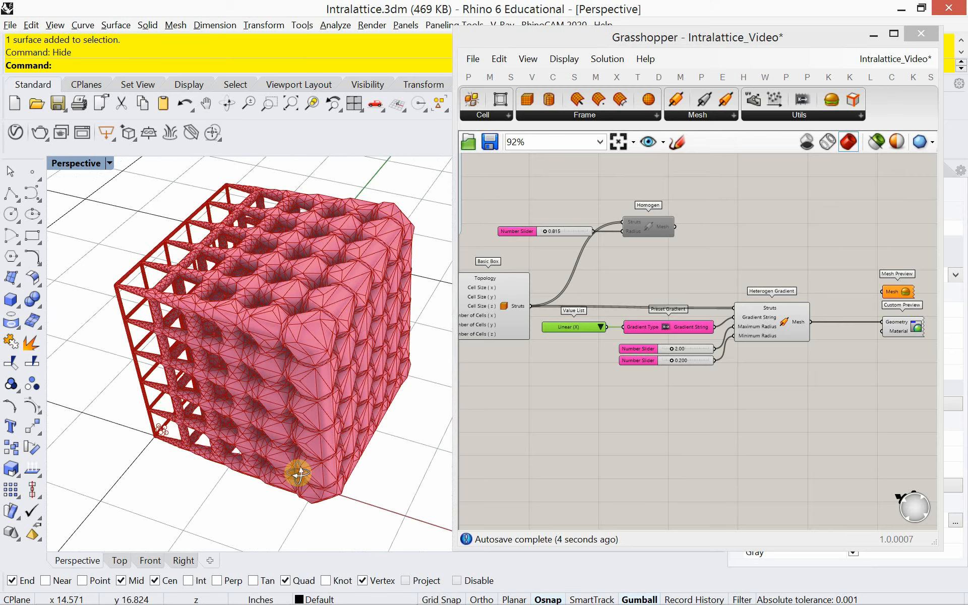
scroll(588, 401, up, 1)
scroll(610, 357, up, 3)
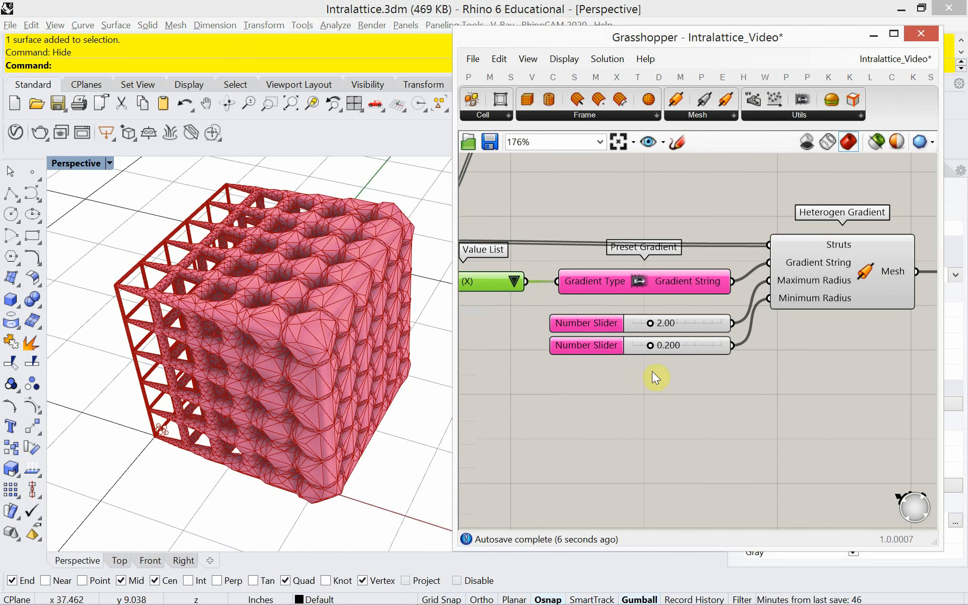
right_drag(316, 417, 298, 385)
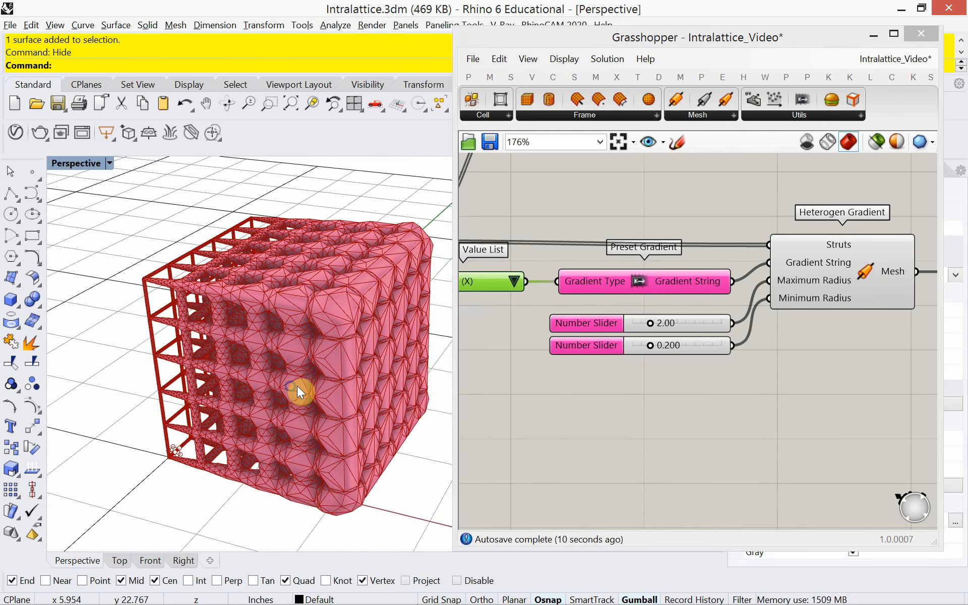
right_drag(512, 390, 579, 385)
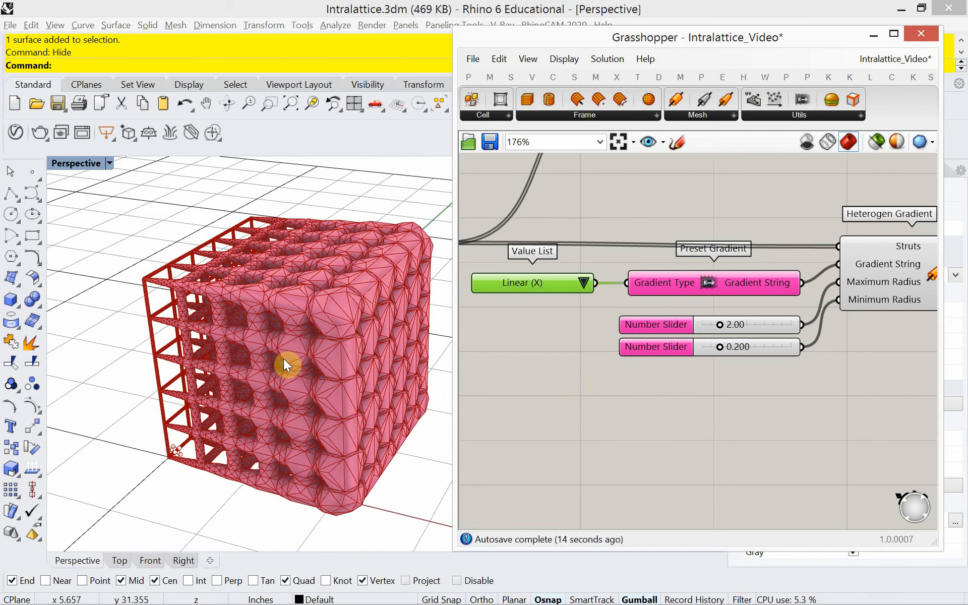
Try the Linear (Y) and Linear (Z) gradient types in the value list and view the lattice mesh with each
click(586, 282)
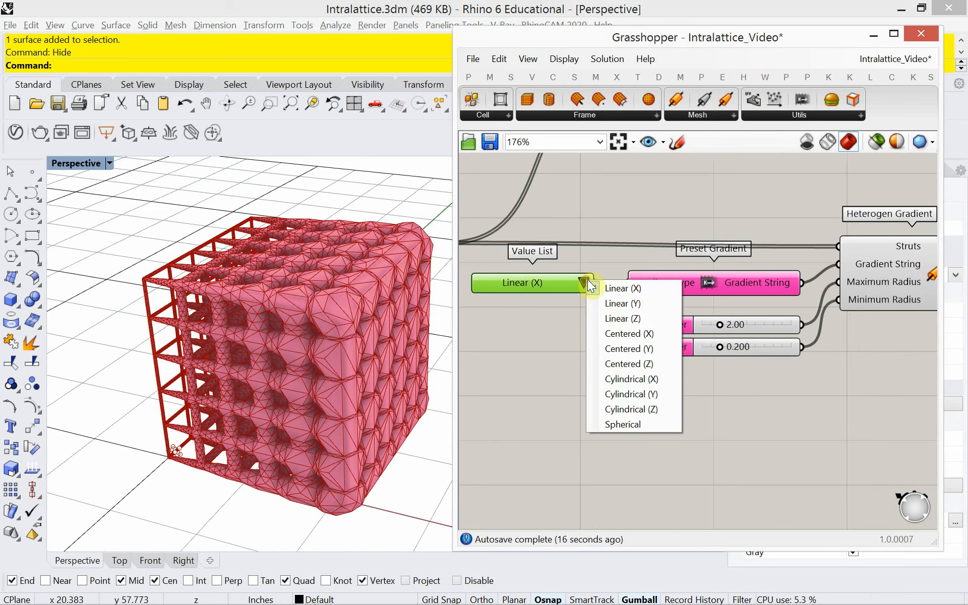
click(610, 303)
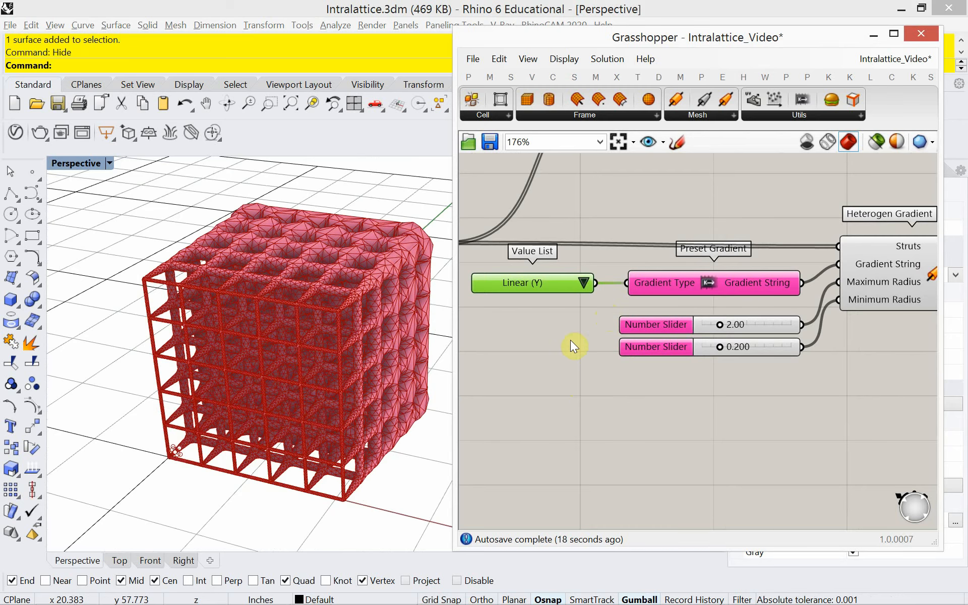
mouse_move(352, 339)
right_down()
mouse_move(346, 368)
mouse_move(346, 352)
right_up()
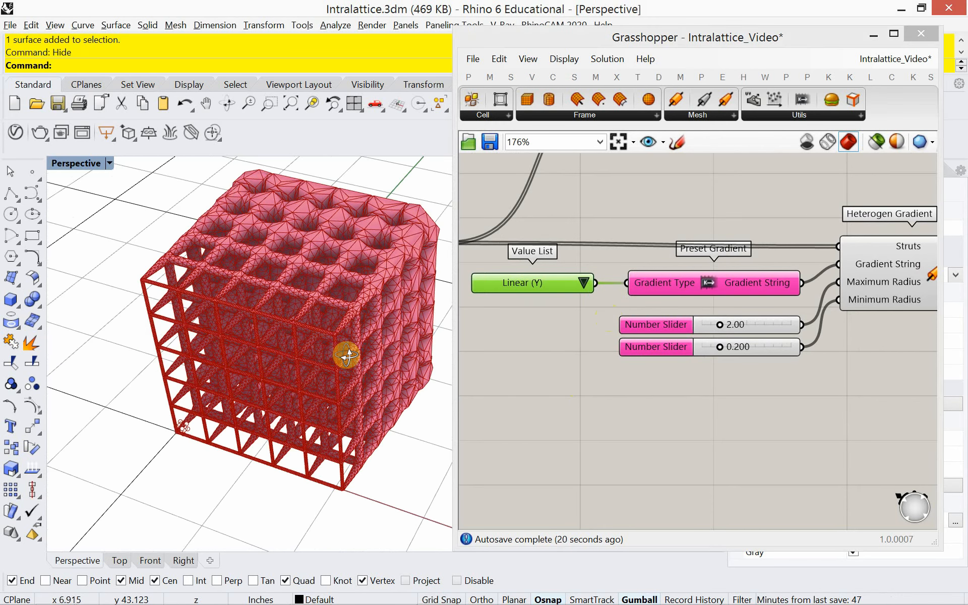
click(585, 281)
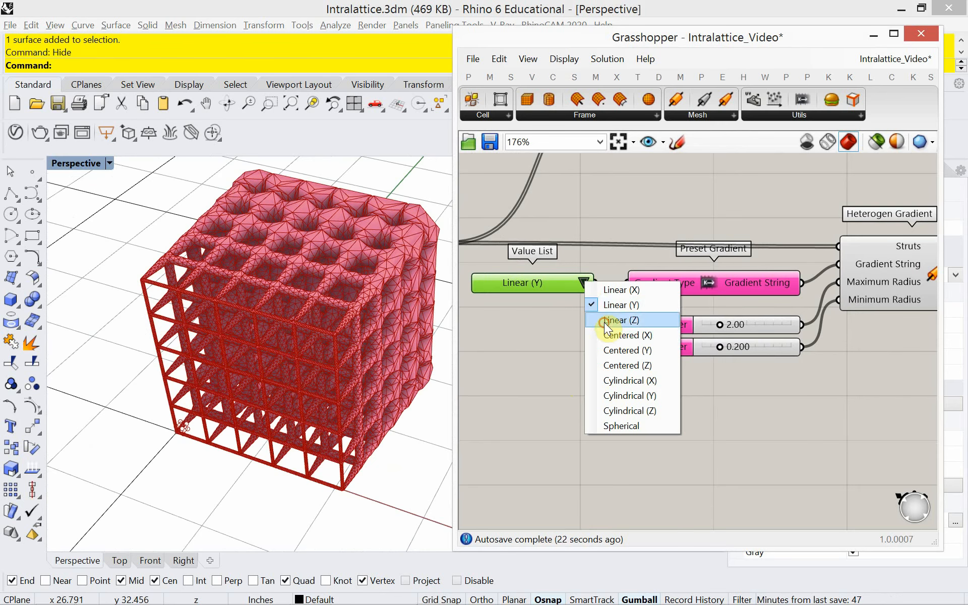
click(604, 322)
right_drag(361, 398, 387, 347)
Try the Centered (X) and Centered (Y) gradient types and view how each one thickens the lattice struts
click(585, 281)
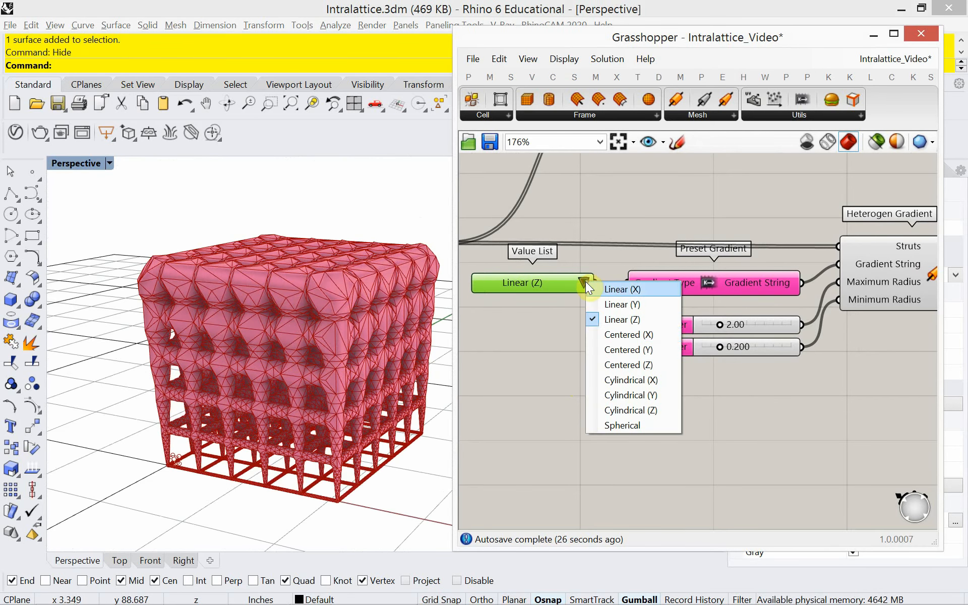
click(615, 330)
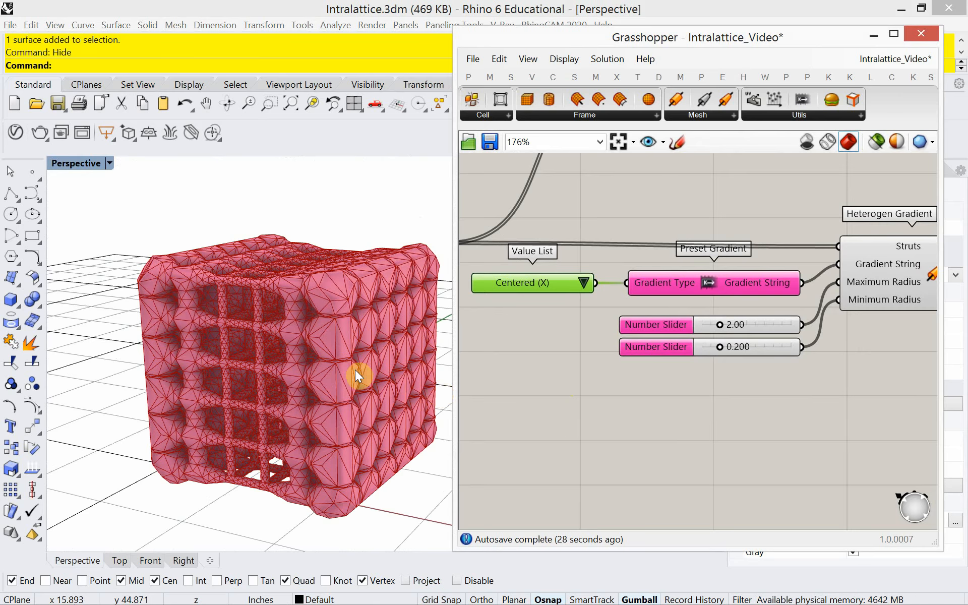
right_drag(355, 370, 266, 298)
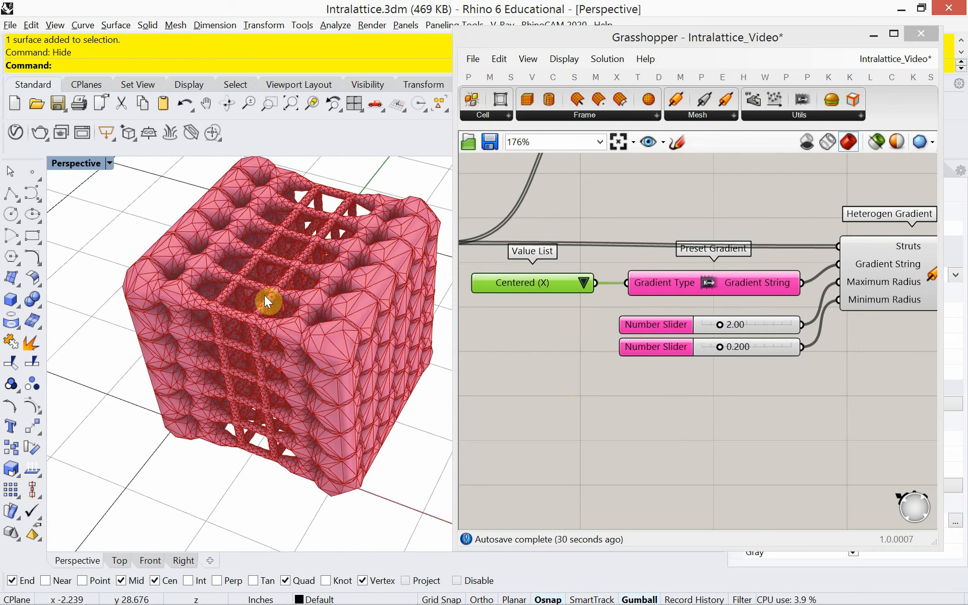
click(580, 288)
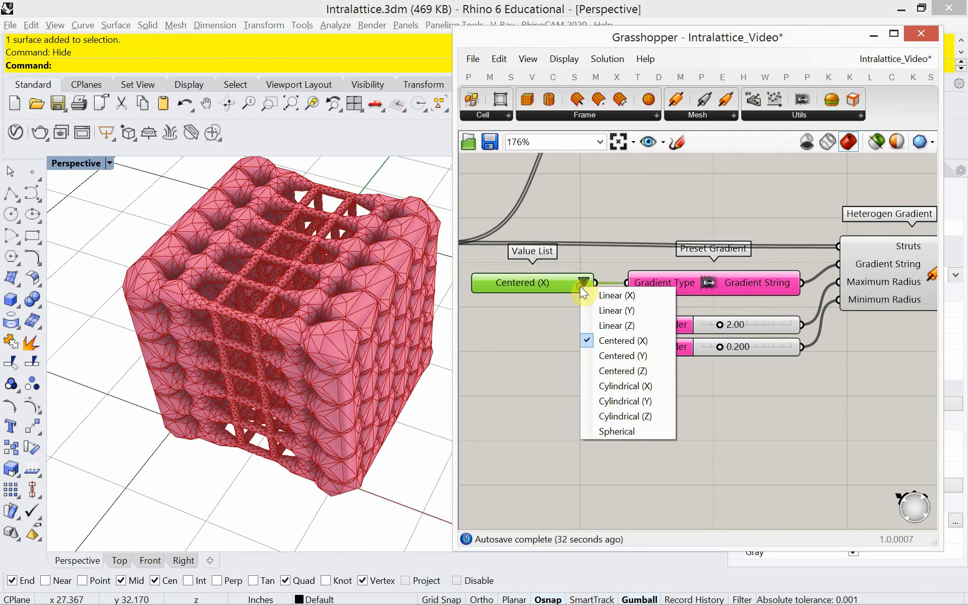
click(608, 359)
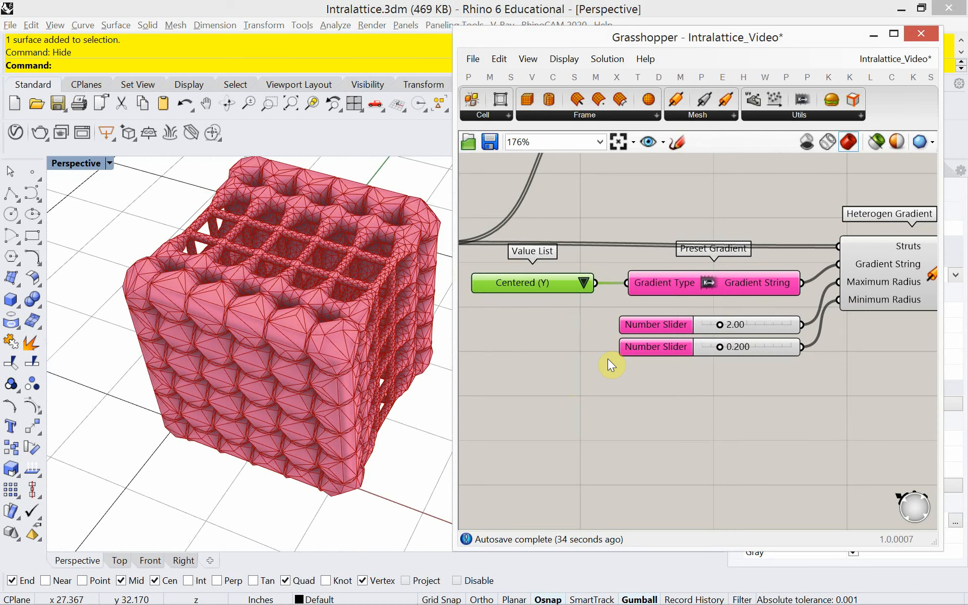
Set the gradient type of the Preset Gradient to Centered (Z)
click(581, 282)
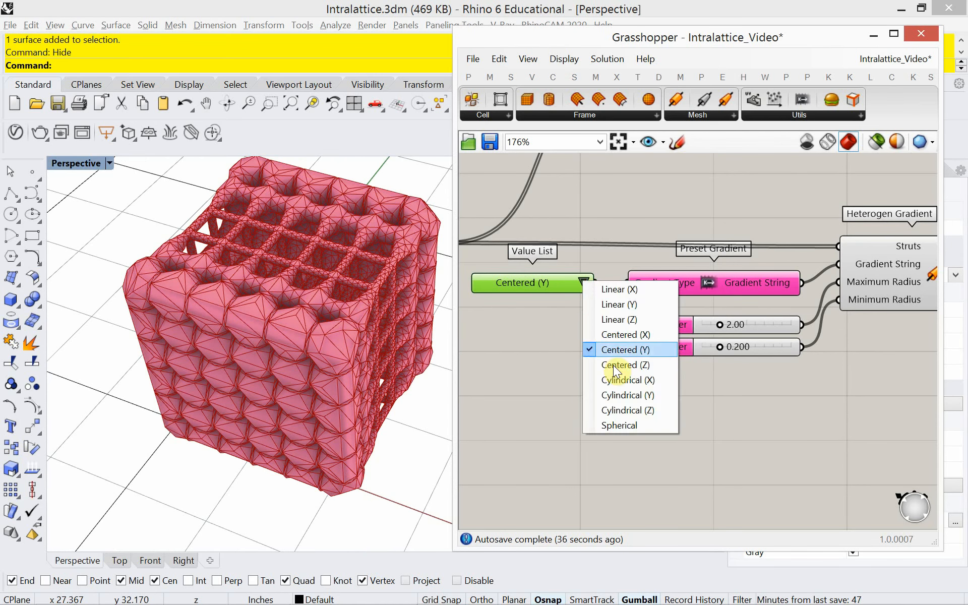
click(613, 365)
right_drag(350, 407, 351, 368)
click(583, 281)
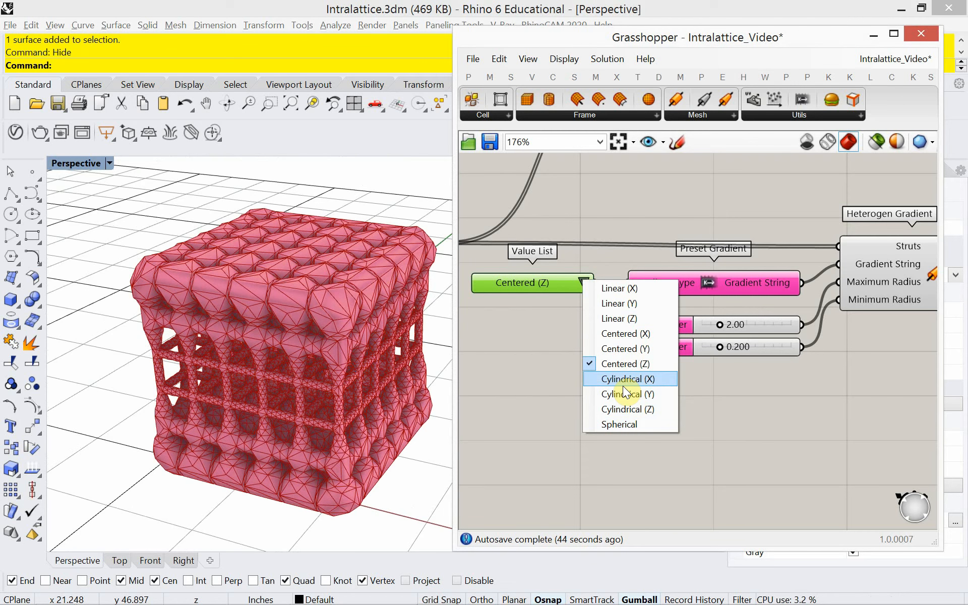
click(528, 384)
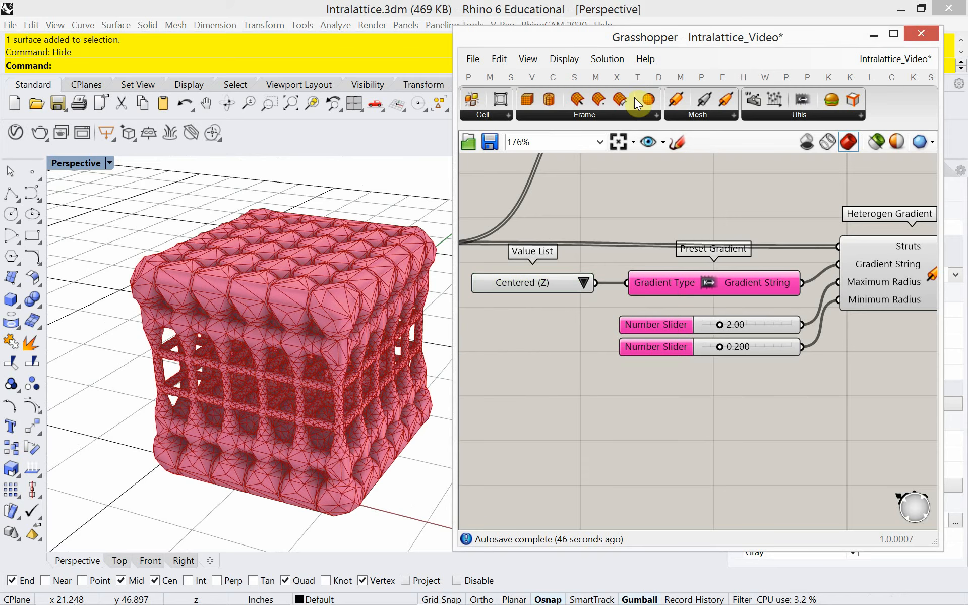
click(641, 114)
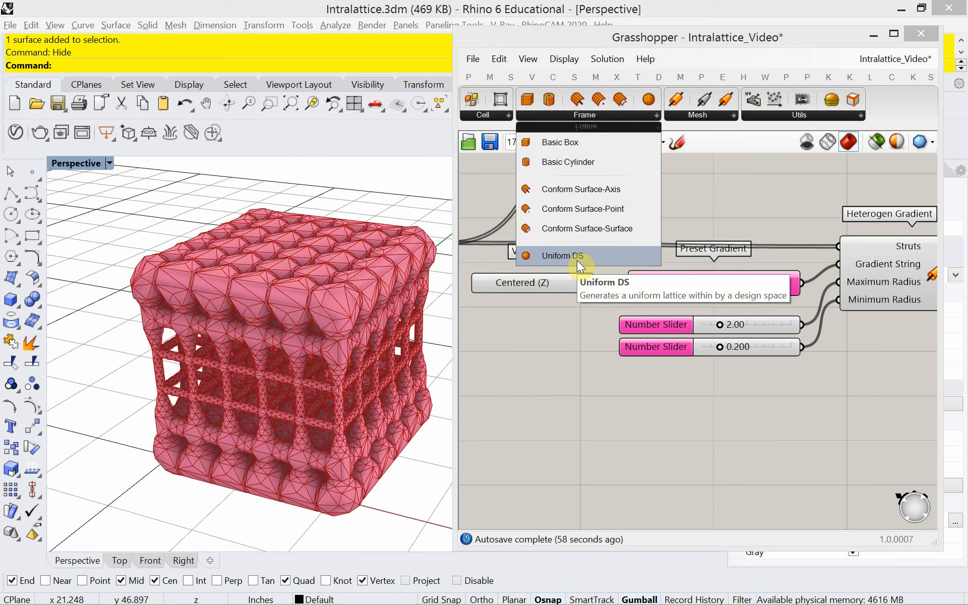
Disable the Heterogen Gradient component
scroll(697, 298, down, 4)
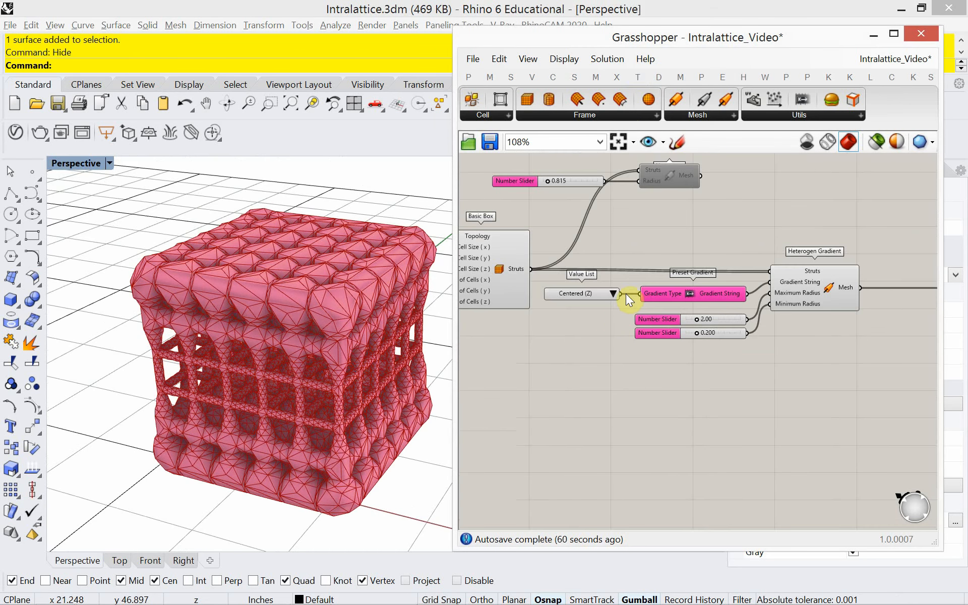
right_drag(324, 395, 317, 399)
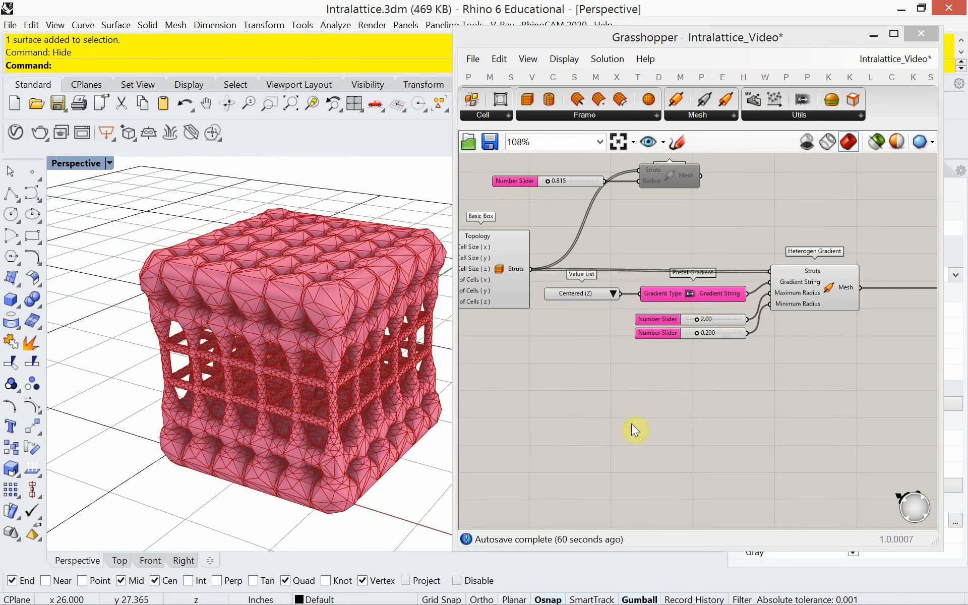
right_click(825, 285)
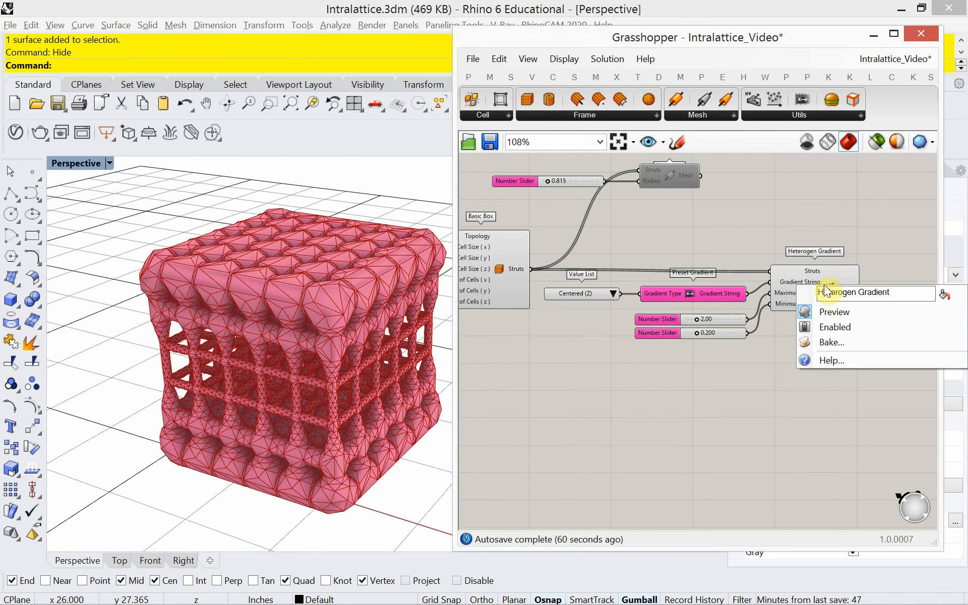
click(843, 328)
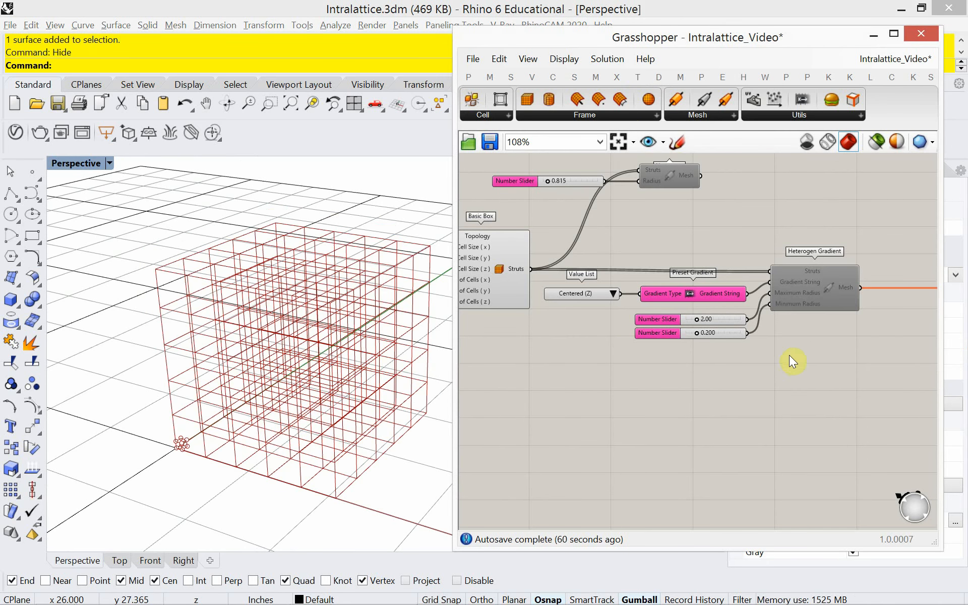
Add a Heterogen Custom component below Heterogen Gradient and connect the Basic Box Struts output to its Struts input
click(733, 117)
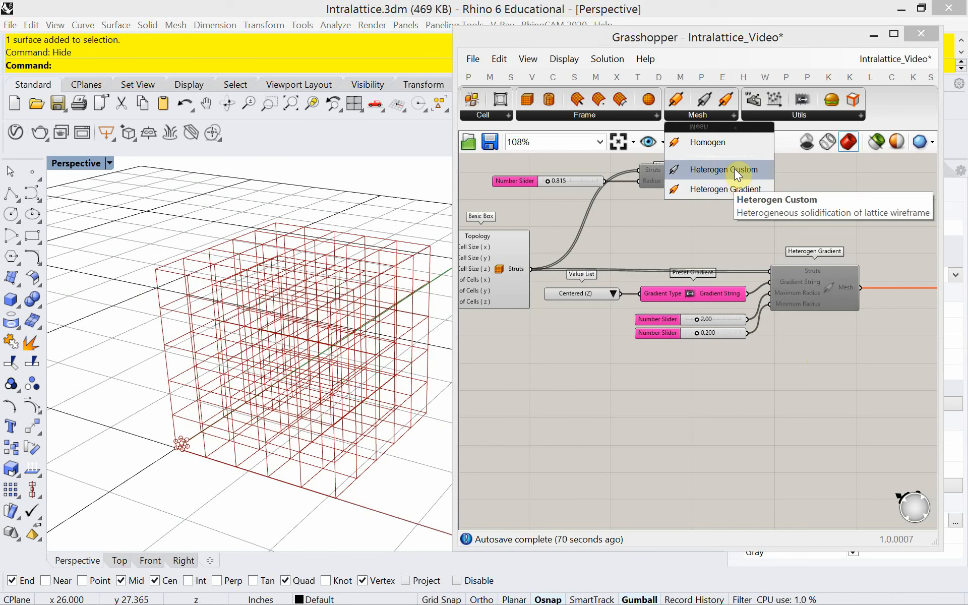
drag(735, 168, 815, 378)
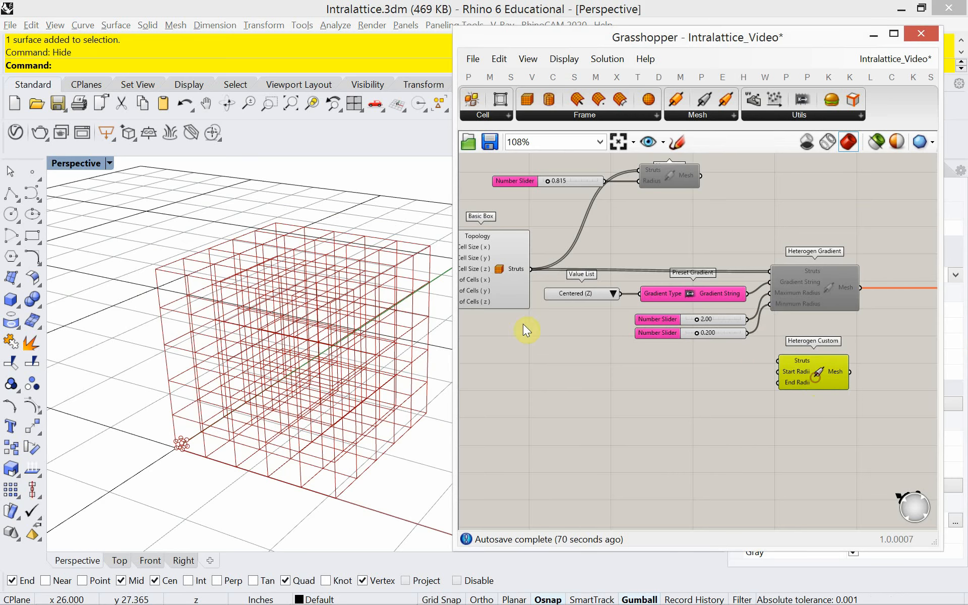
drag(530, 270, 775, 369)
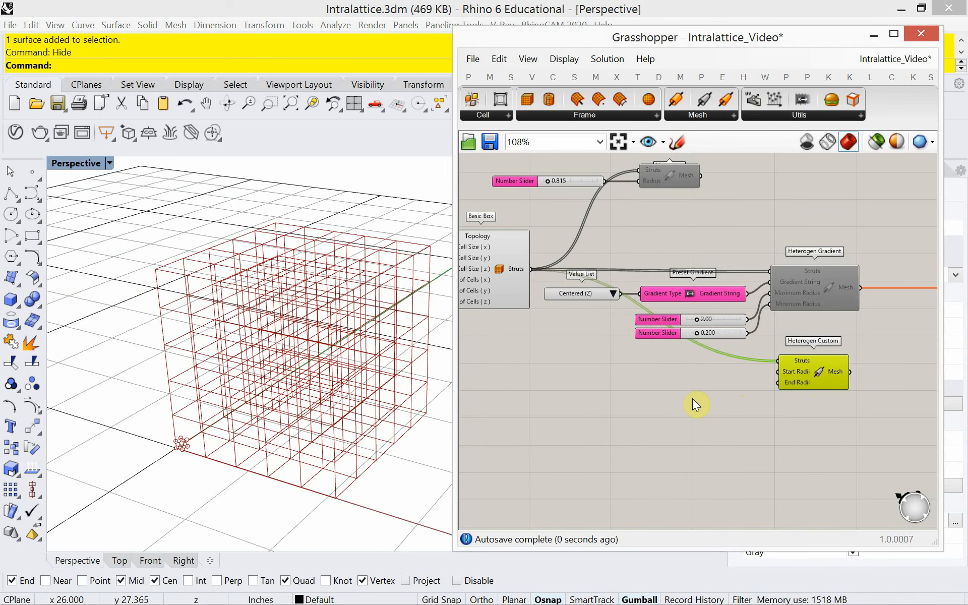
Examine the Heterogen Custom component's inputs and its warning messages
right_drag(692, 399, 719, 376)
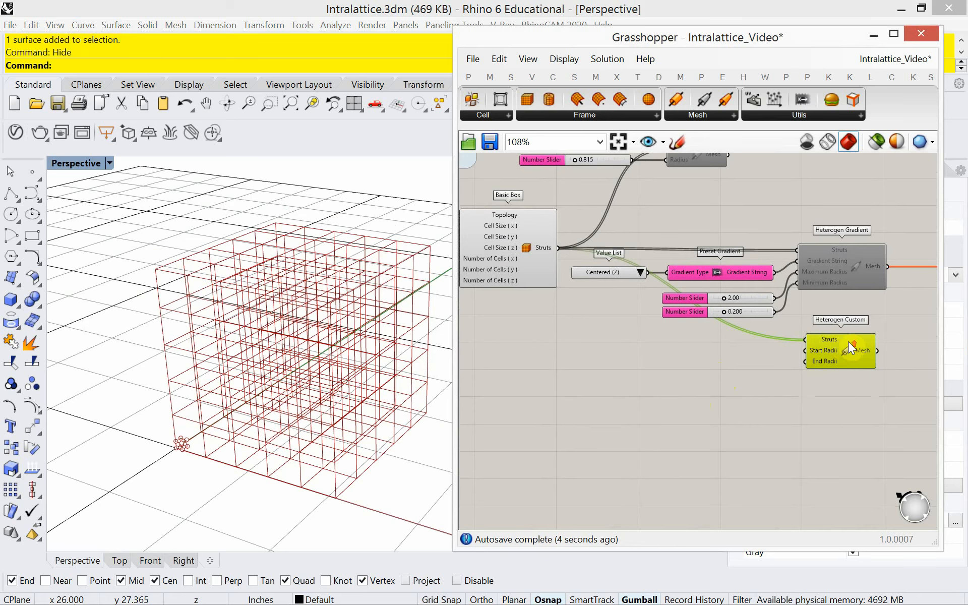
scroll(848, 341, up, 4)
right_drag(876, 336, 752, 350)
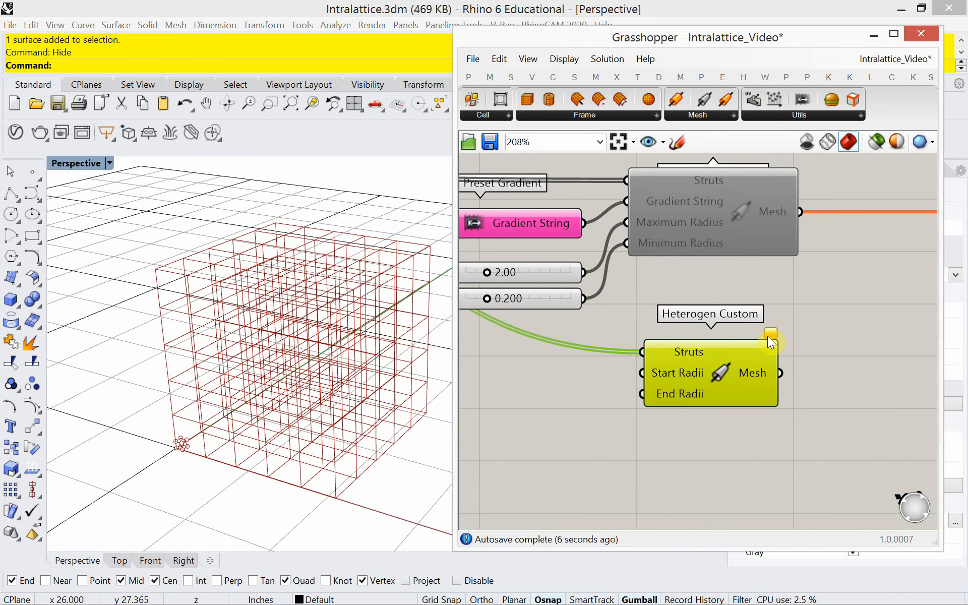
mouse_move(767, 334)
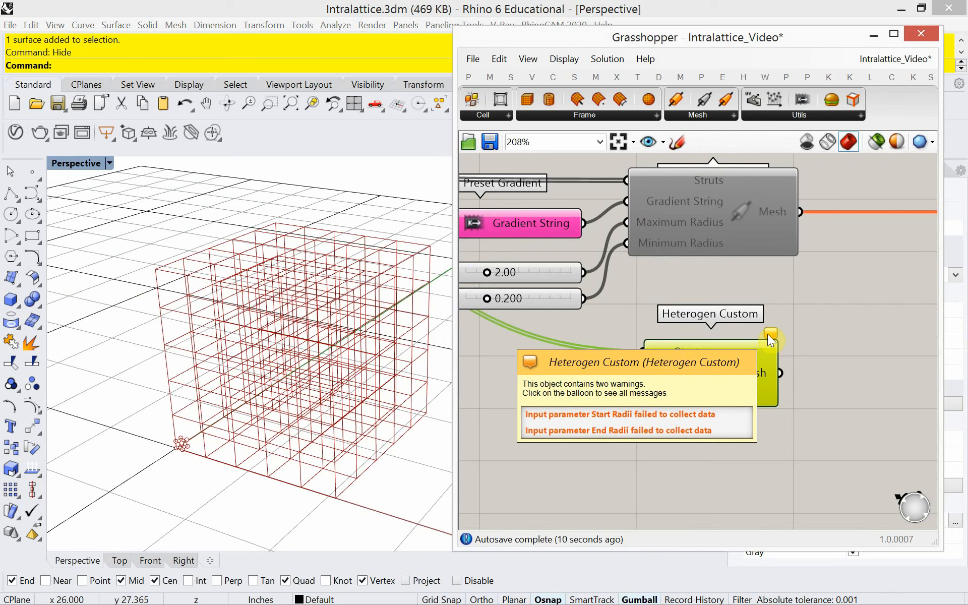
right_drag(692, 428, 811, 396)
scroll(817, 398, down, 2)
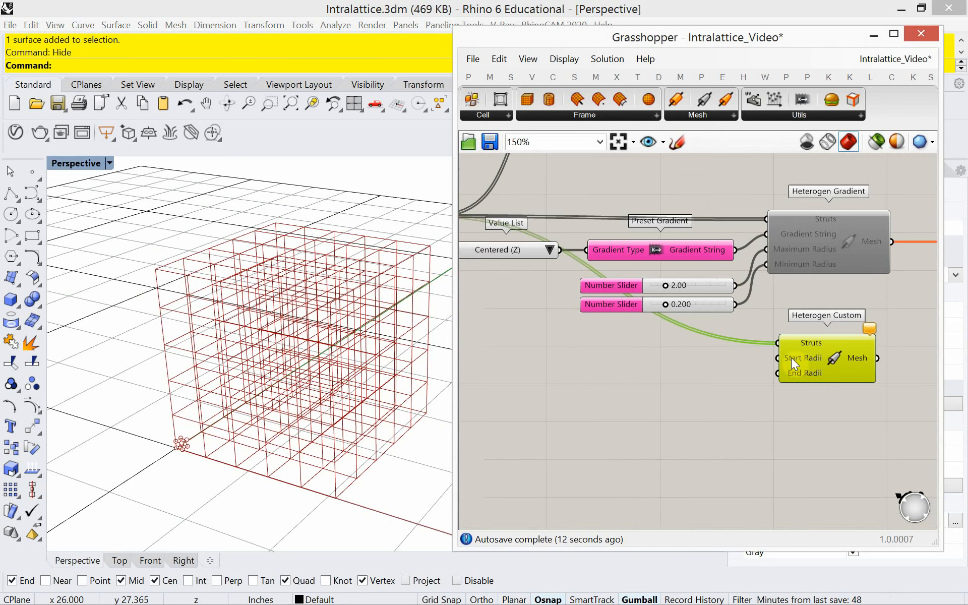
Try feeding the 2.00 slider into Start Radii and the 0.200 slider into End Radii of Heterogen Custom
mouse_move(704, 386)
right_down()
mouse_move(725, 399)
mouse_move(728, 386)
mouse_move(714, 394)
right_up()
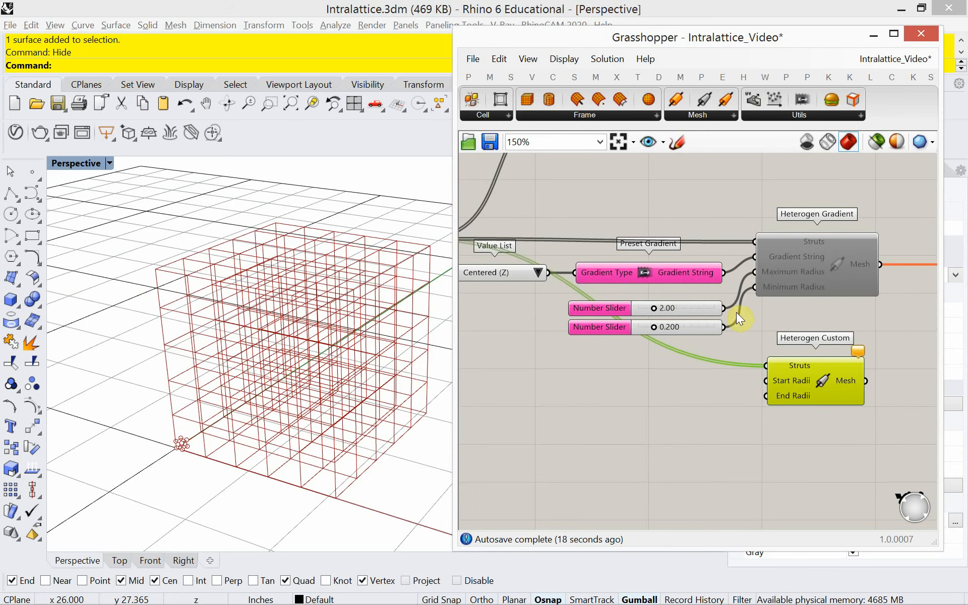
drag(726, 308, 766, 380)
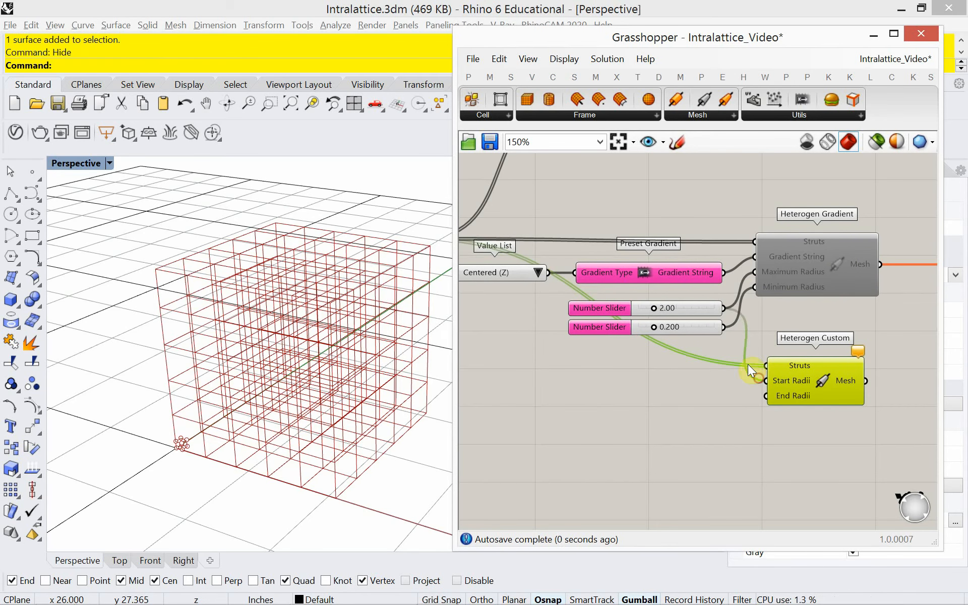
drag(730, 338, 759, 404)
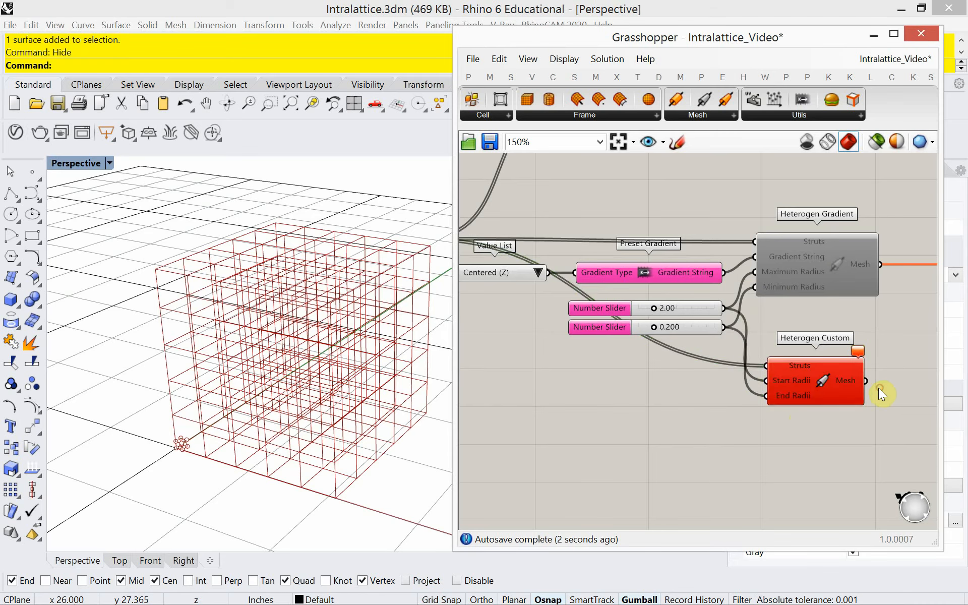
Read the error message on the Heterogen Custom component
scroll(878, 389, up, 2)
right_drag(878, 388, 835, 395)
scroll(834, 395, up, 2)
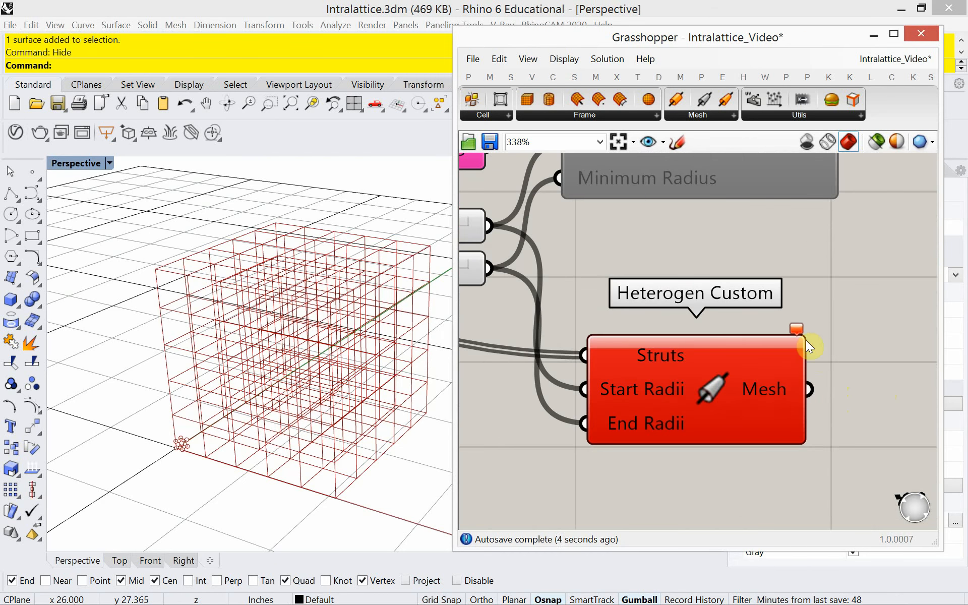
mouse_move(799, 330)
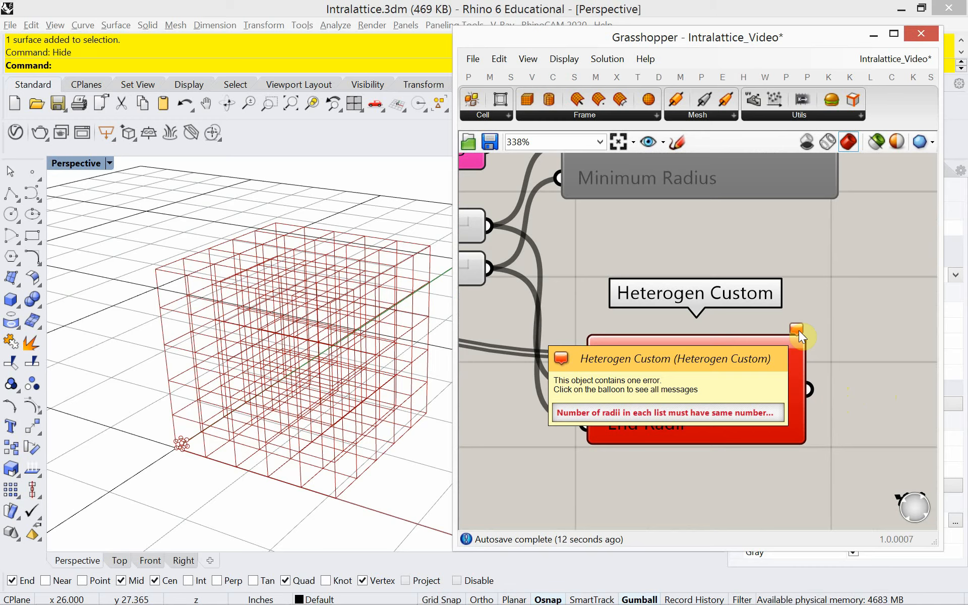
click(798, 330)
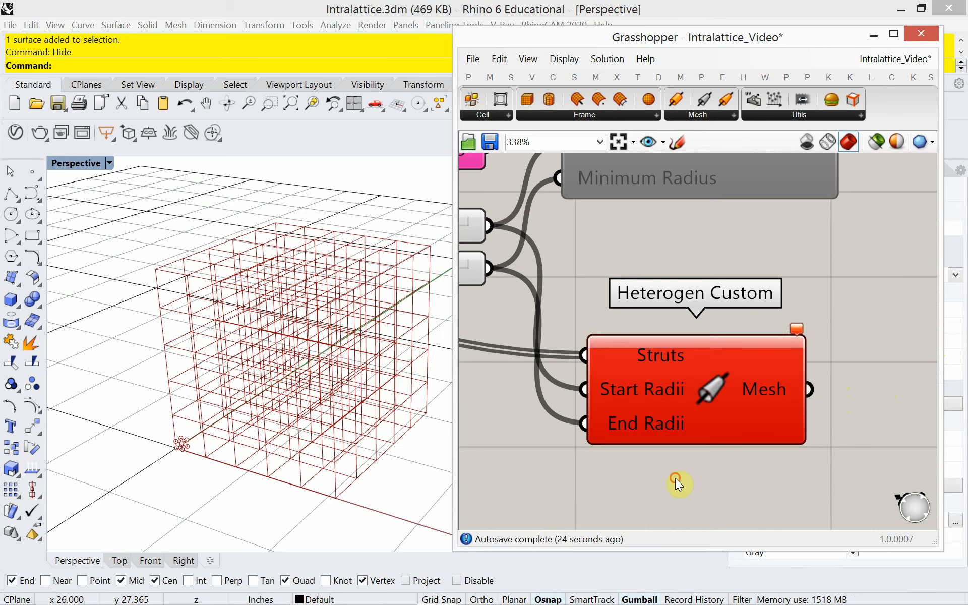
Undo the two slider connections to the Start Radii and End Radii inputs of Heterogen Custom
scroll(731, 459, down, 3)
scroll(731, 459, down, 3)
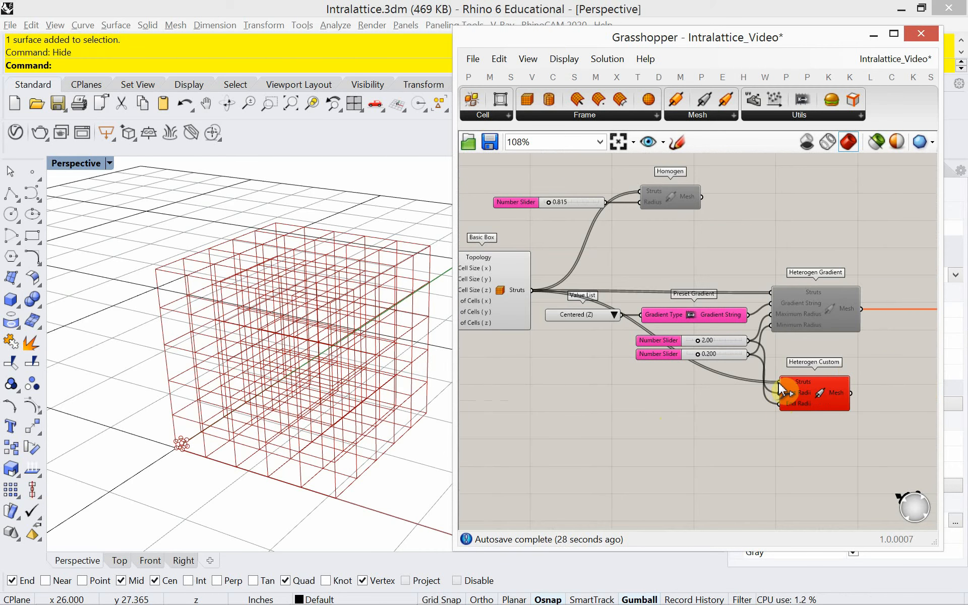
key(ctrl+z)
key(ctrl+z)
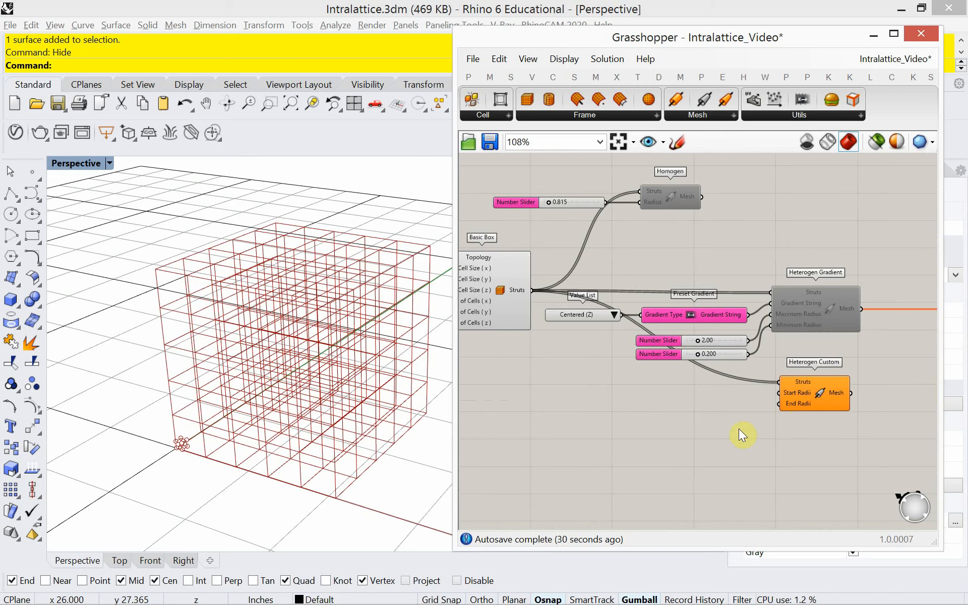
Move Heterogen Gradient with its preset, value list and sliders up toward Homogen, and place Heterogen Custom directly beneath it
drag(818, 343, 591, 288)
click(810, 348)
drag(817, 352, 580, 303)
drag(798, 305, 799, 235)
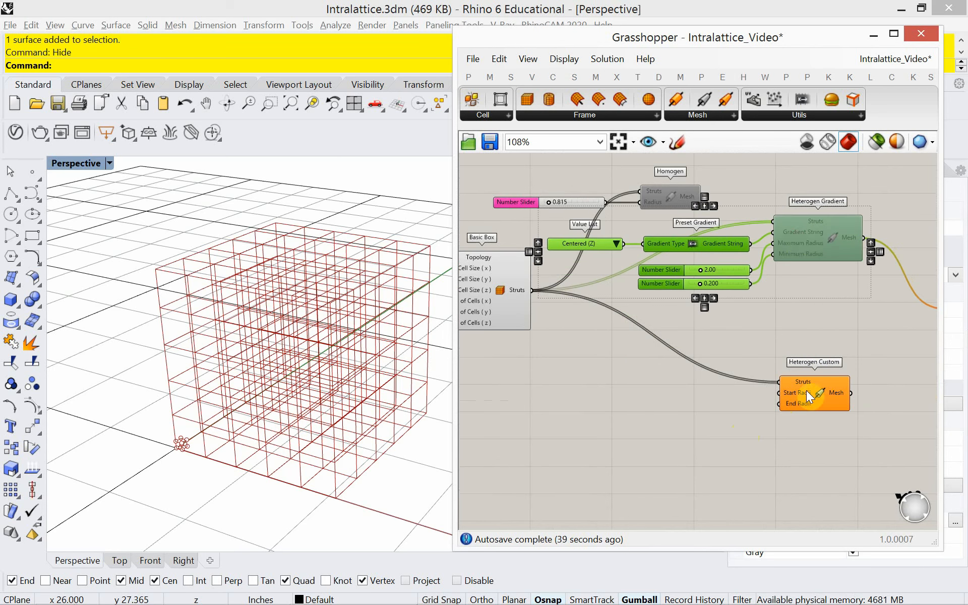
drag(806, 392, 810, 304)
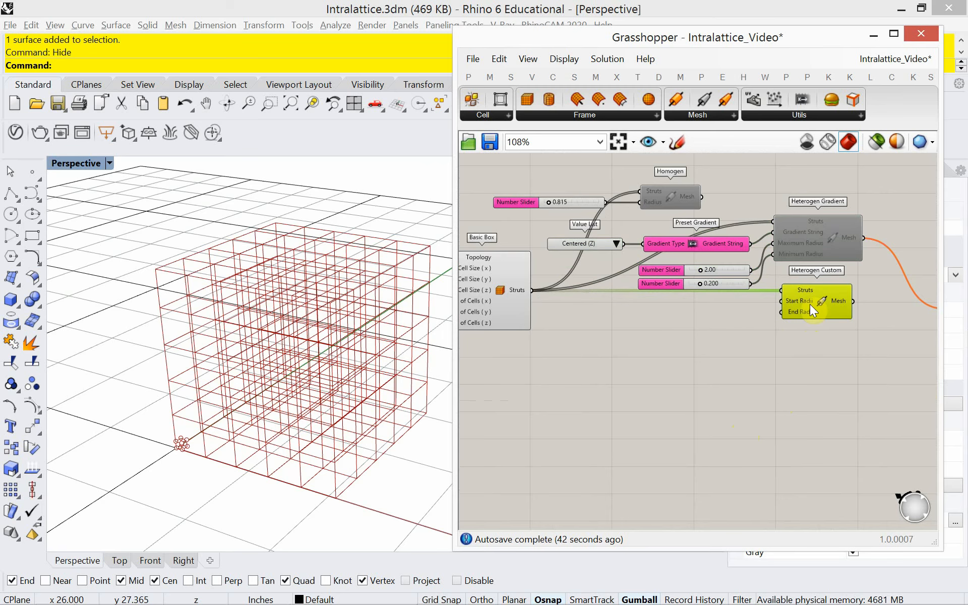
right_drag(652, 368, 678, 381)
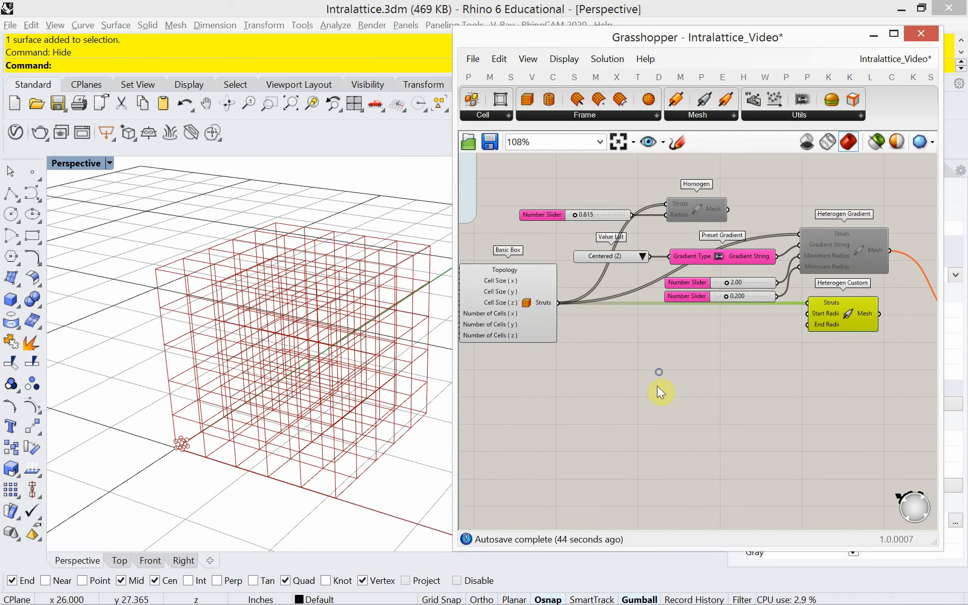
Move the Homogen and Heterogen Gradient components with their sliders, value list and preset up, clear of Heterogen Custom
drag(855, 189, 569, 291)
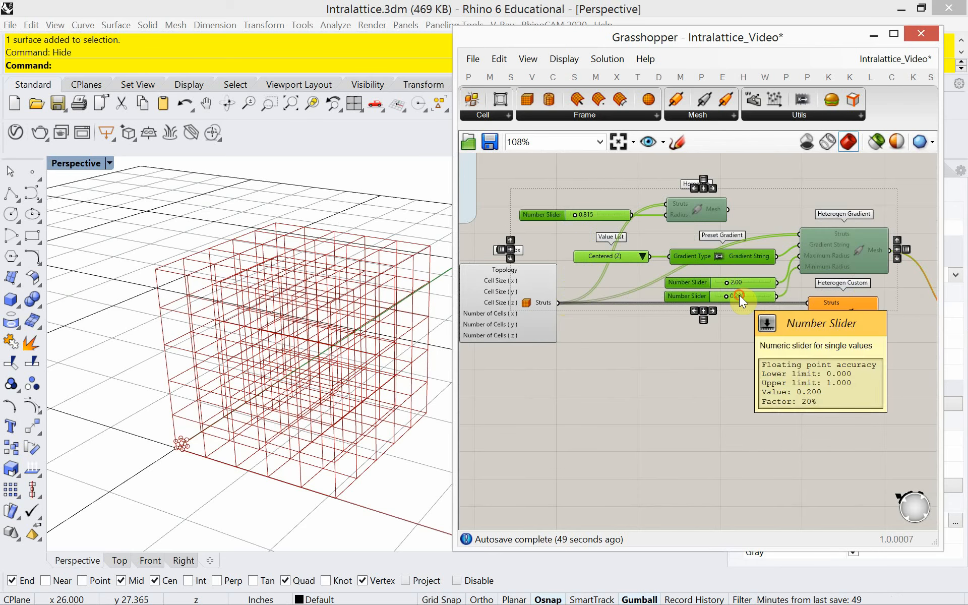
drag(833, 260, 838, 215)
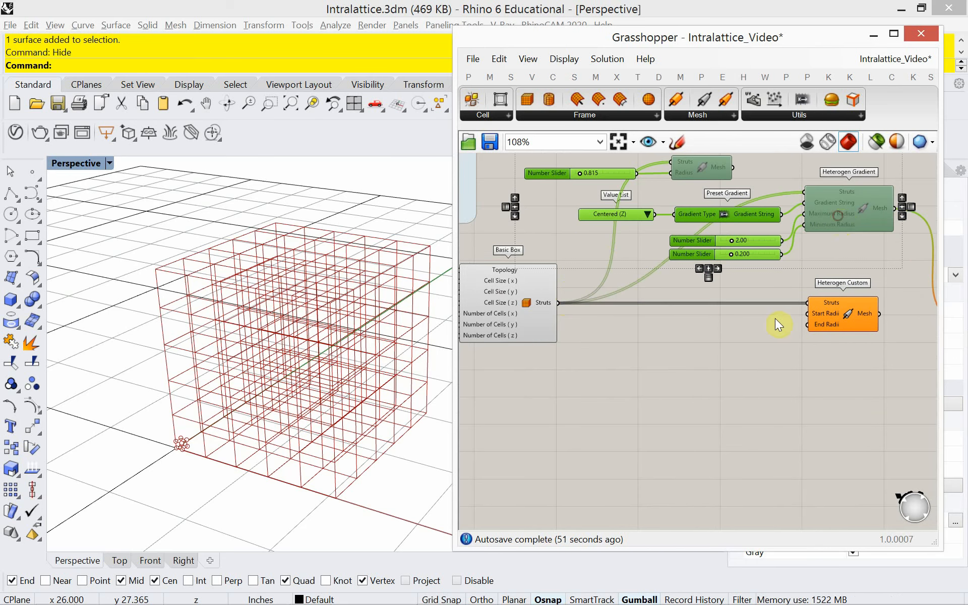
click(740, 375)
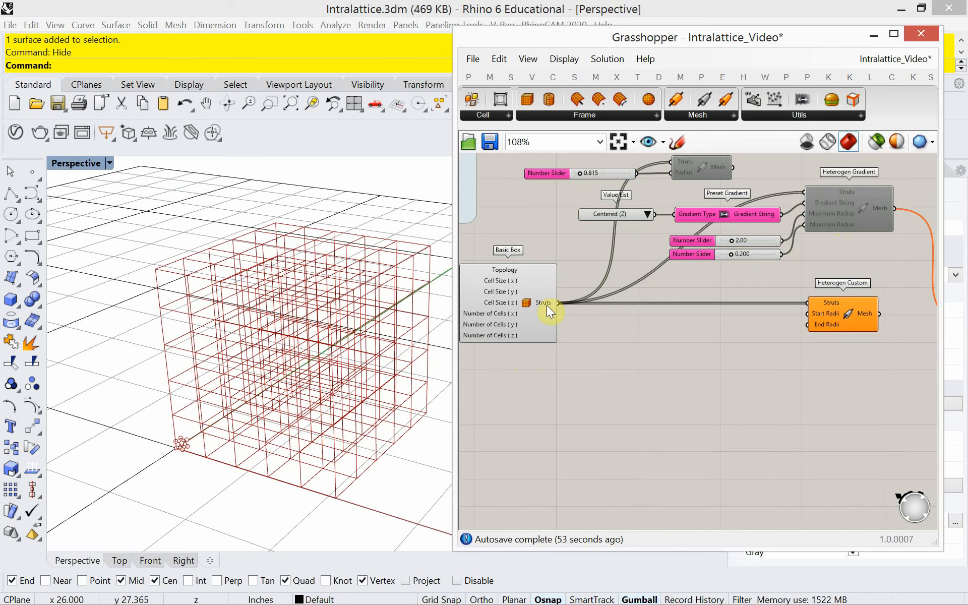
Add a List Length component below Basic Box, feed it the Struts output, and check the resulting length
mouse_move(547, 304)
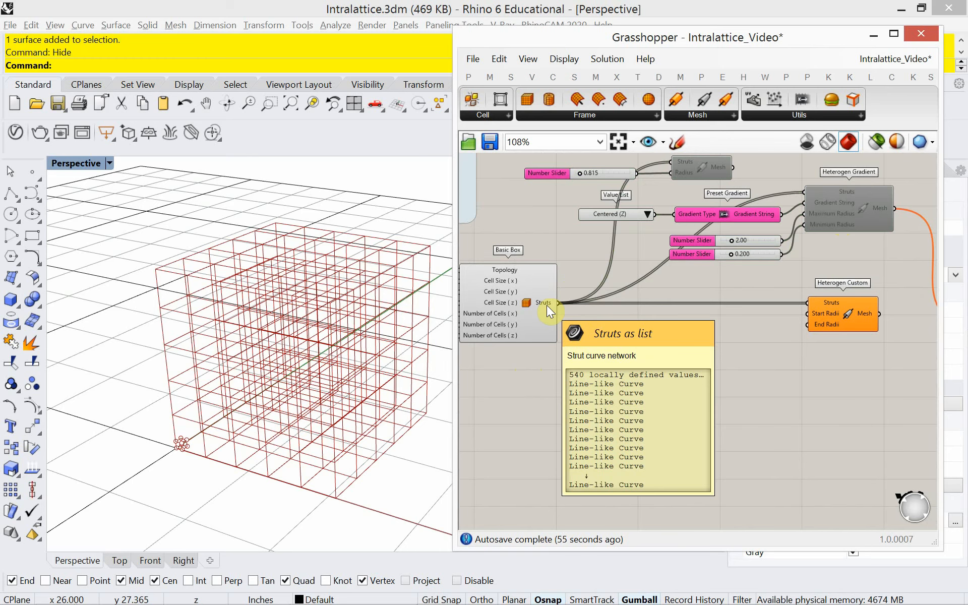
double_click(589, 378)
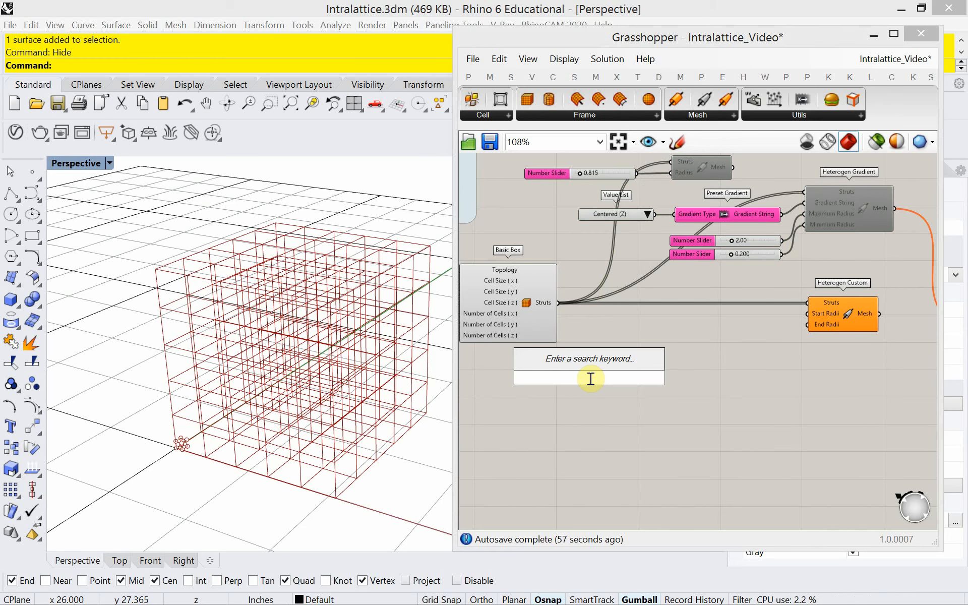
text(list)
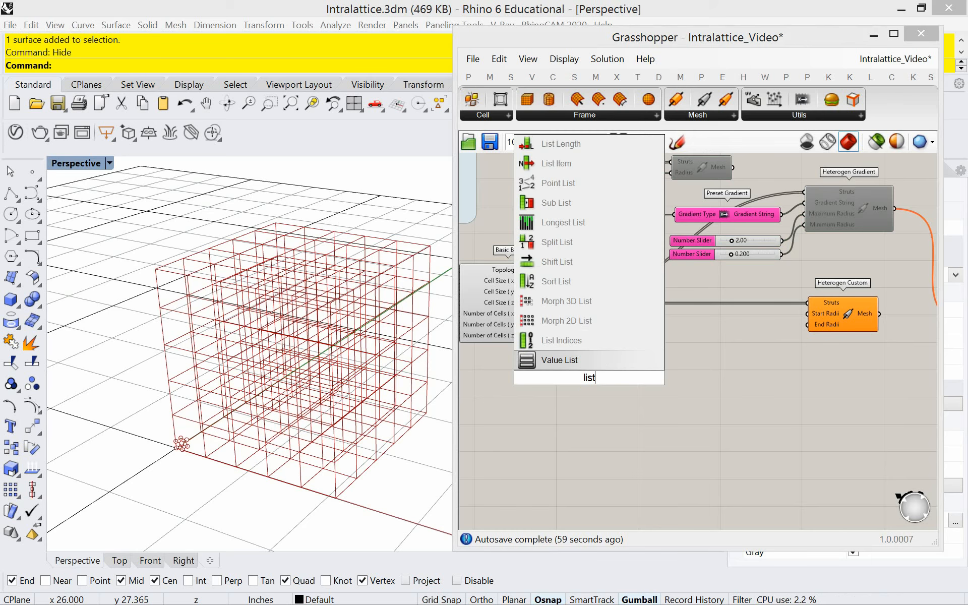
click(578, 146)
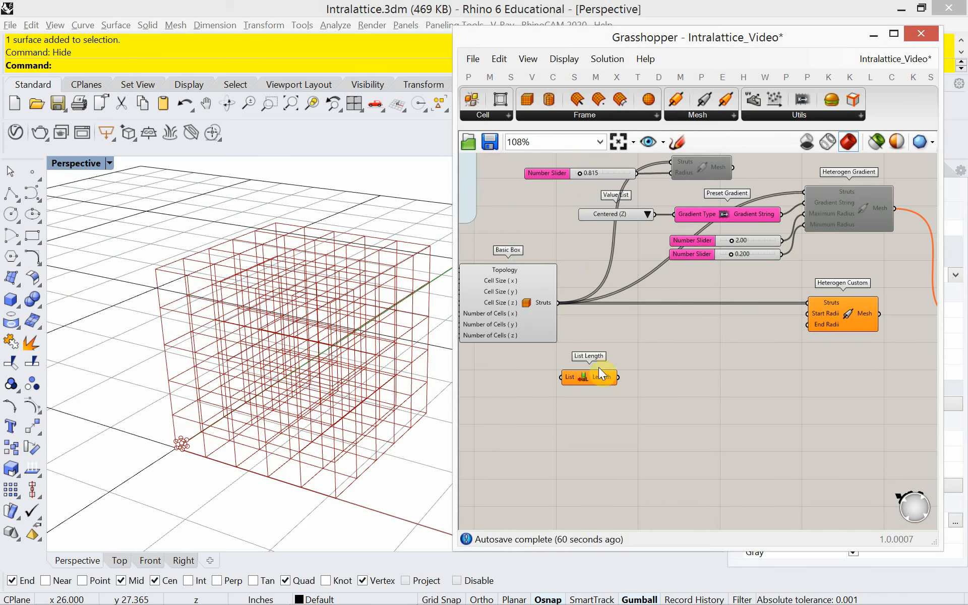
drag(590, 379, 636, 352)
drag(558, 303, 607, 348)
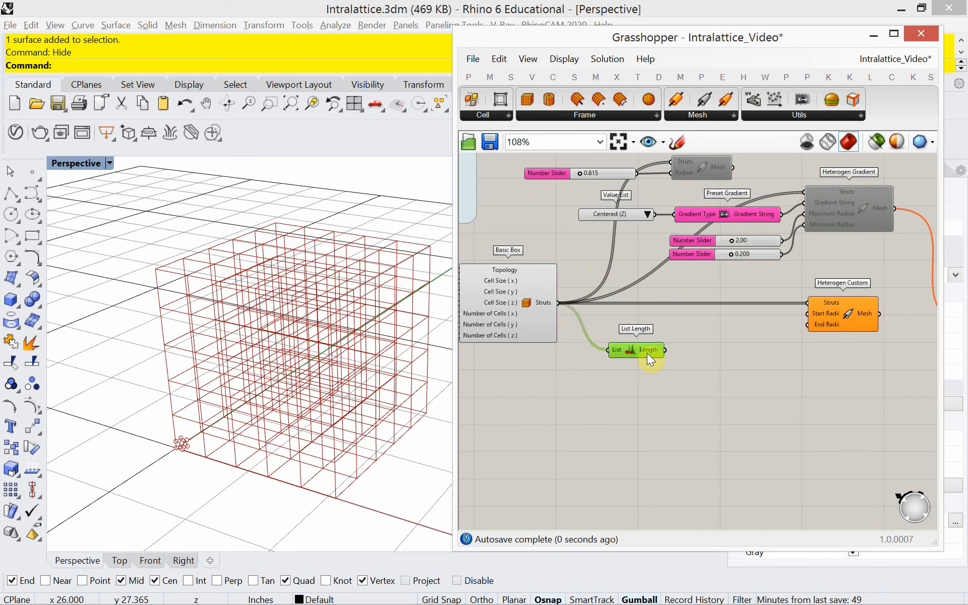
mouse_move(647, 353)
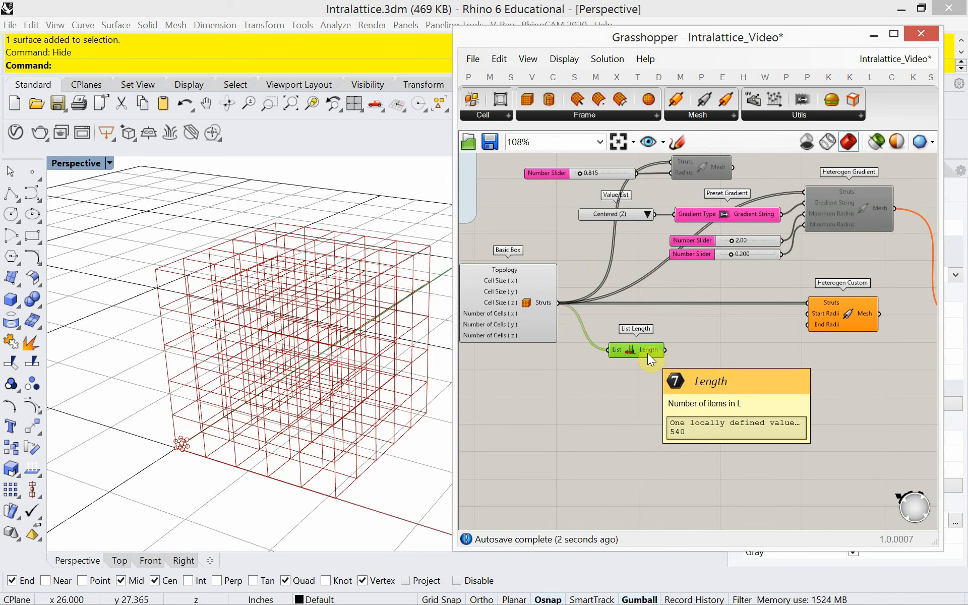
drag(648, 353, 628, 352)
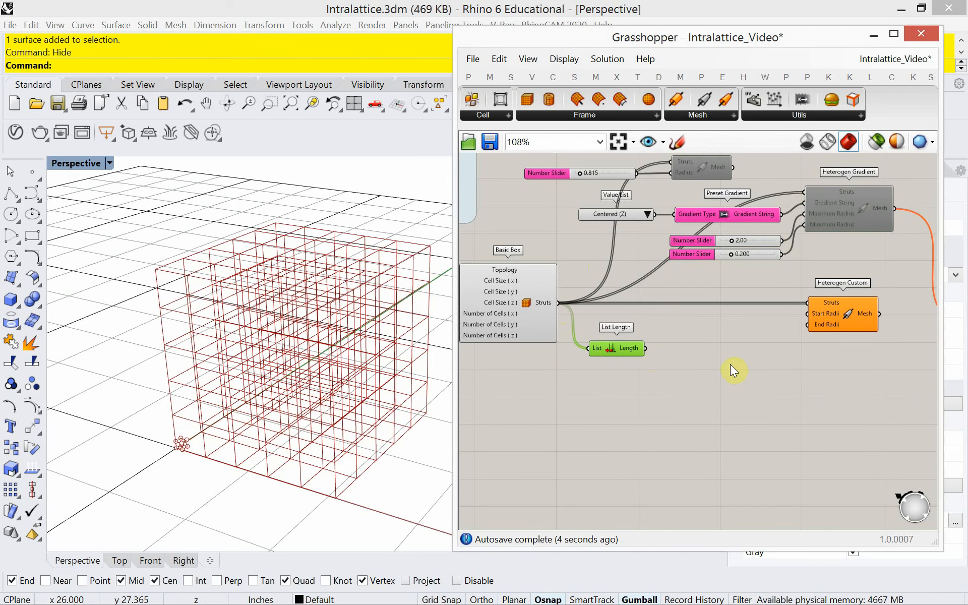
Add a Range component, feed List Length's output into its Steps input, and move both components lower on the canvas
scroll(722, 365, up, 2)
click(703, 363)
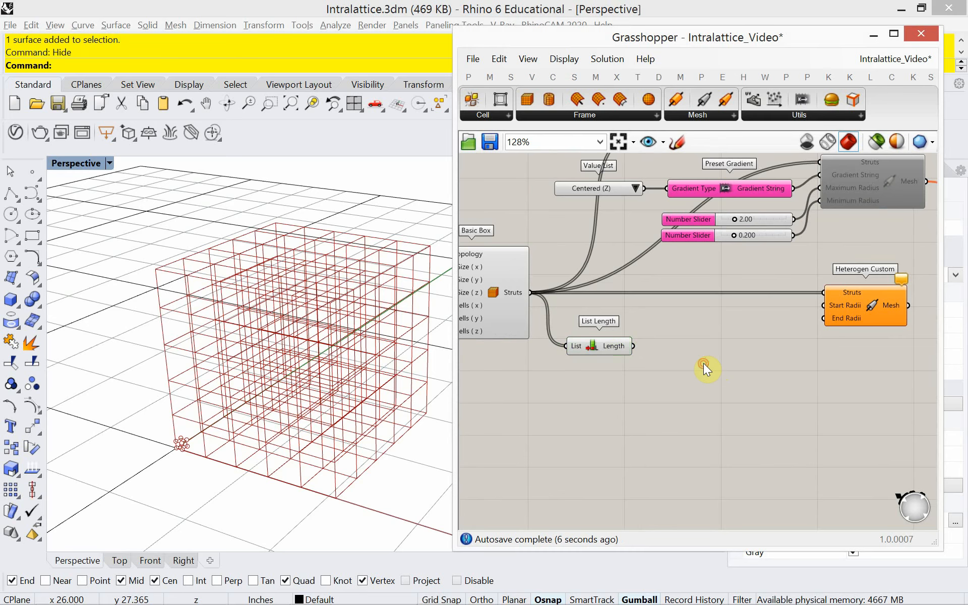
double_click(704, 363)
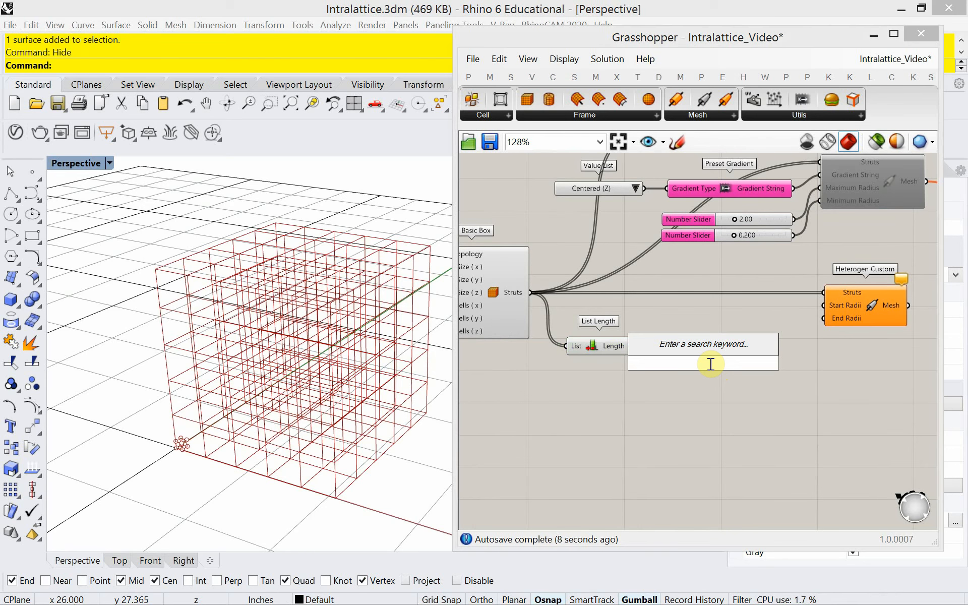
text(range)
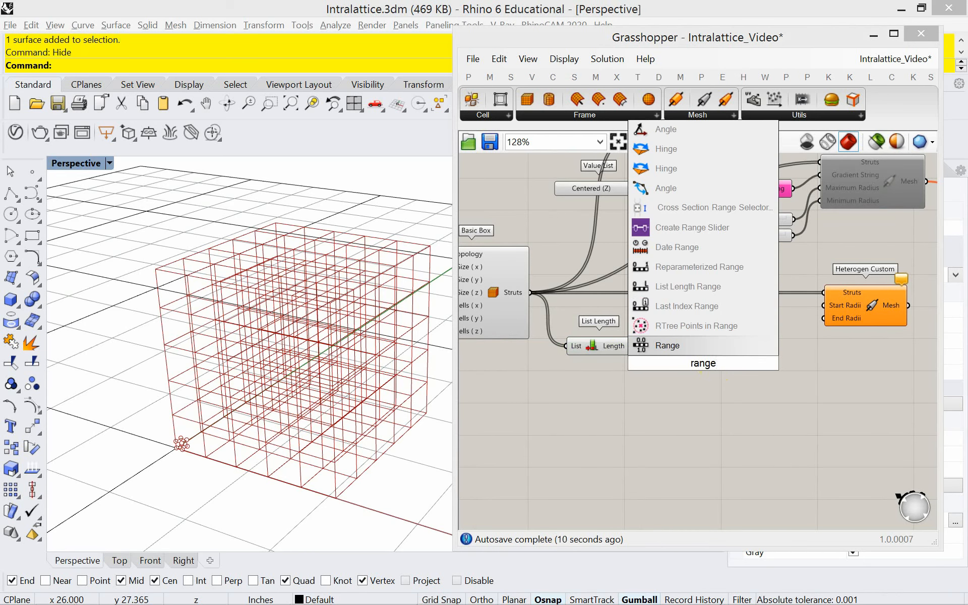
click(707, 347)
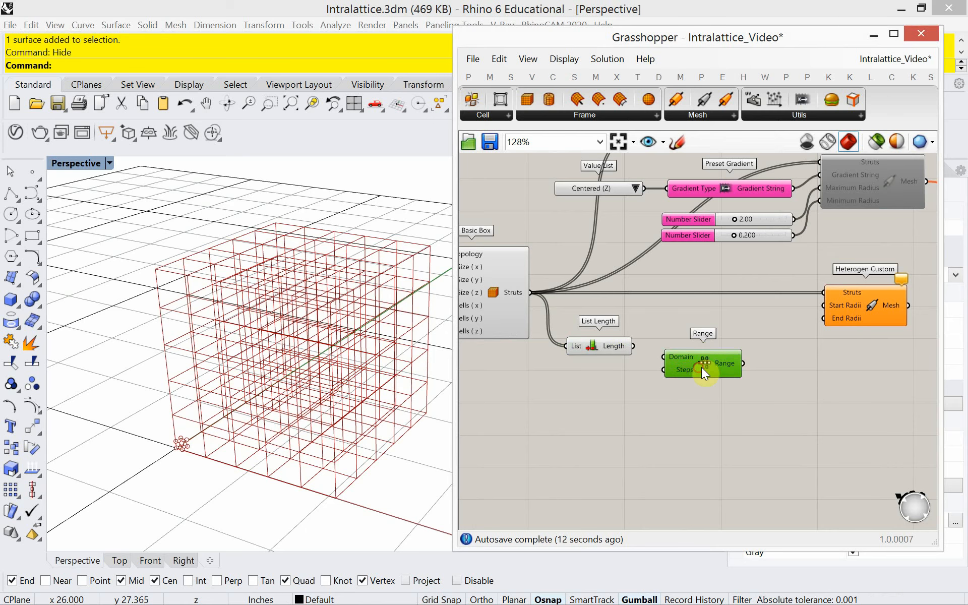
drag(701, 367, 753, 366)
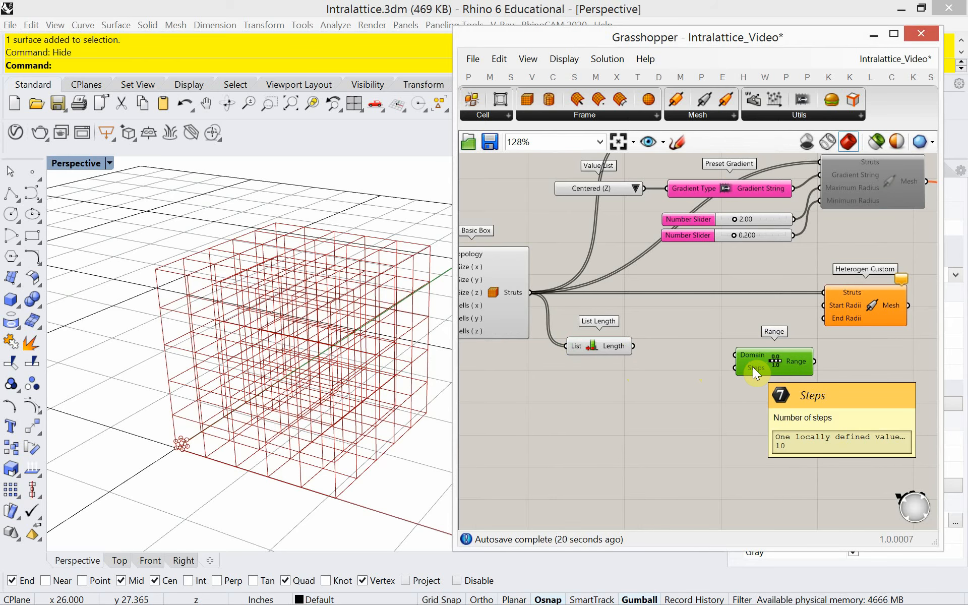
drag(753, 366, 730, 364)
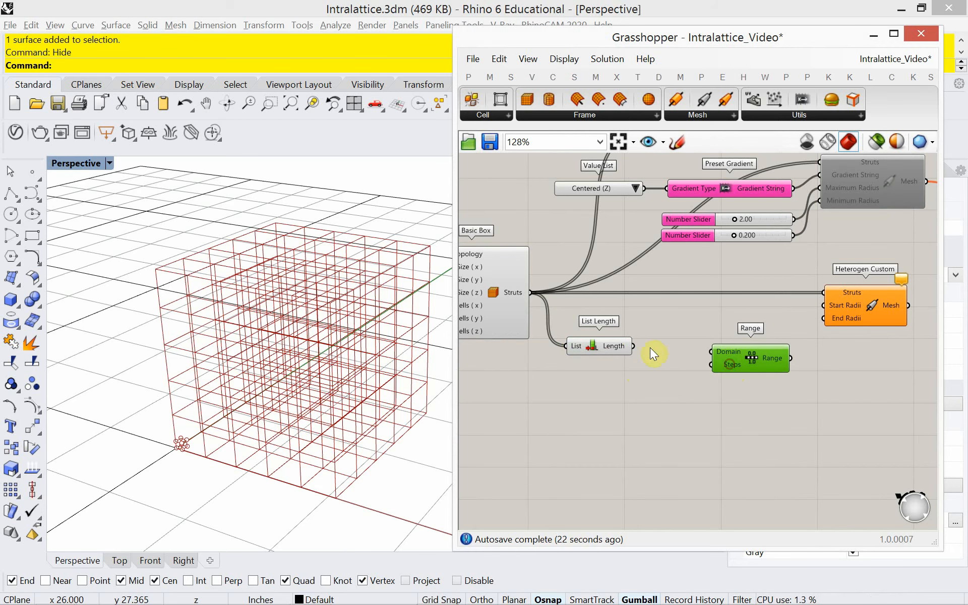
drag(636, 350, 712, 365)
drag(598, 355, 557, 403)
drag(734, 362, 740, 397)
Add a Construct Domain component above List Length and connect its Domain output to the Domain input of Range
double_click(643, 363)
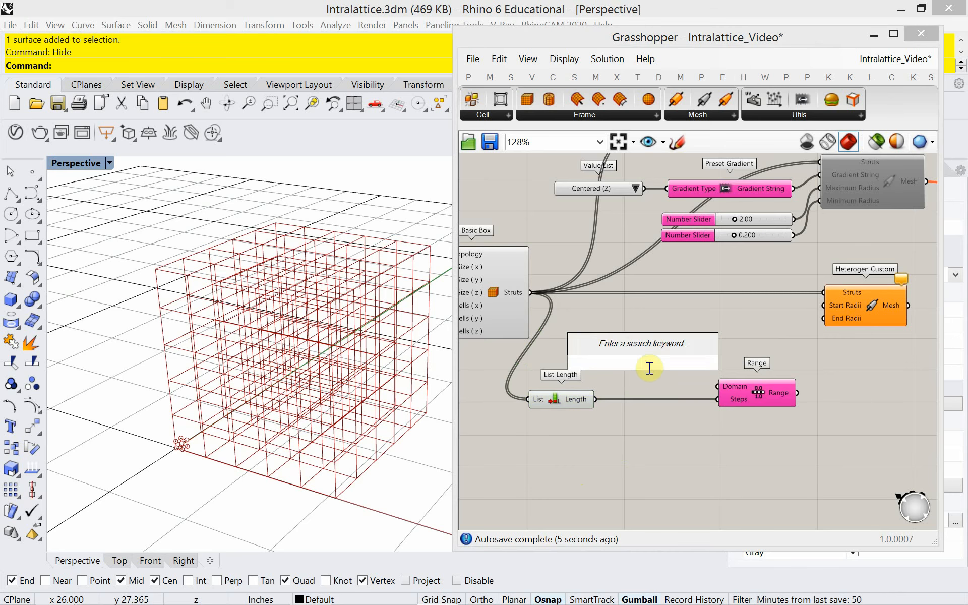
text(constr)
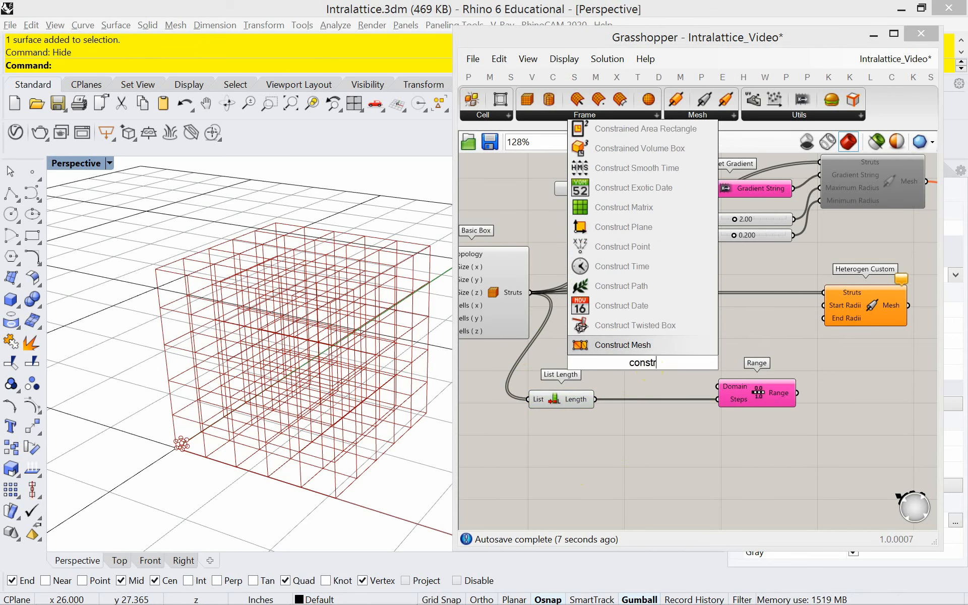
text(uct d)
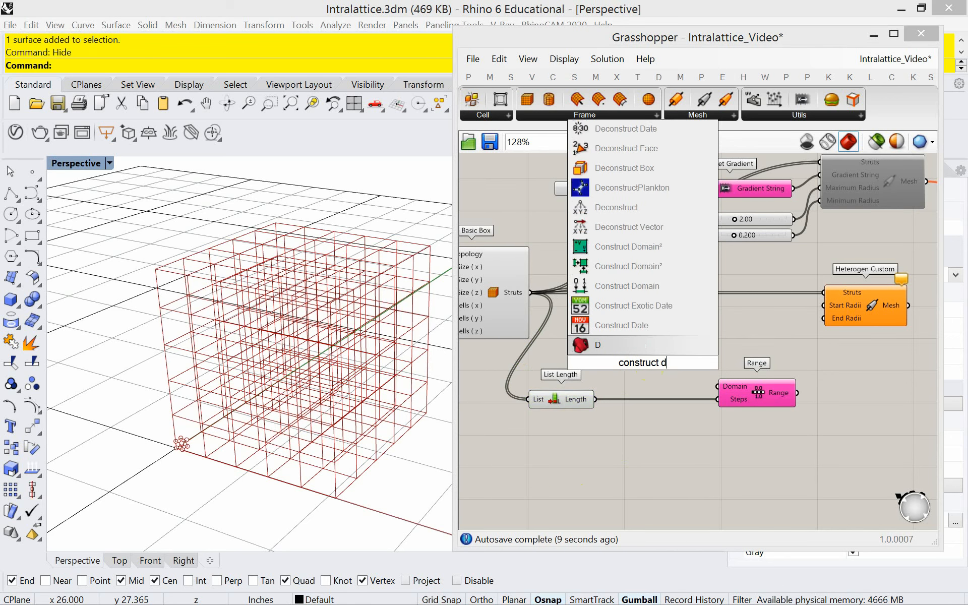
text(omain)
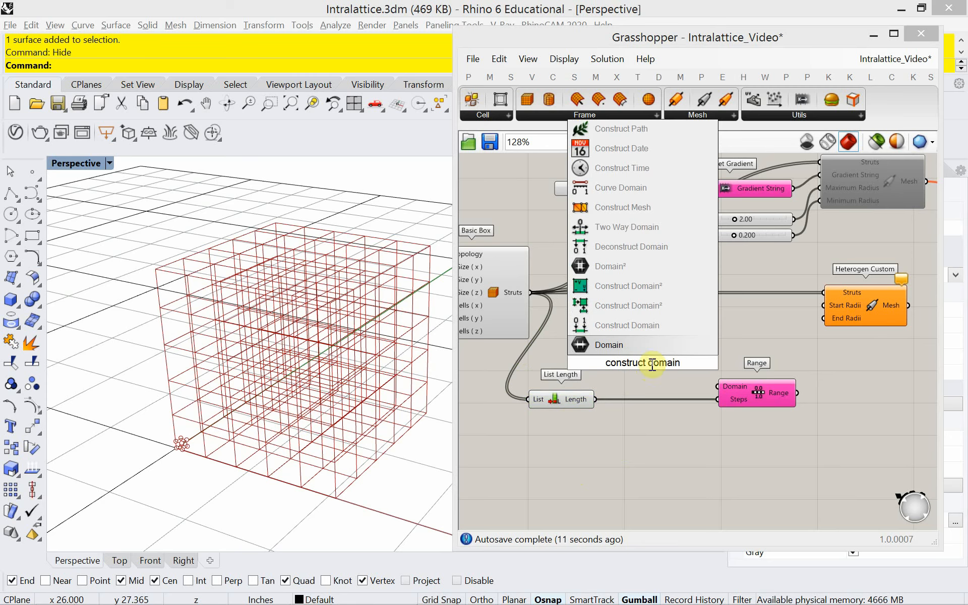
click(651, 321)
drag(693, 362, 717, 386)
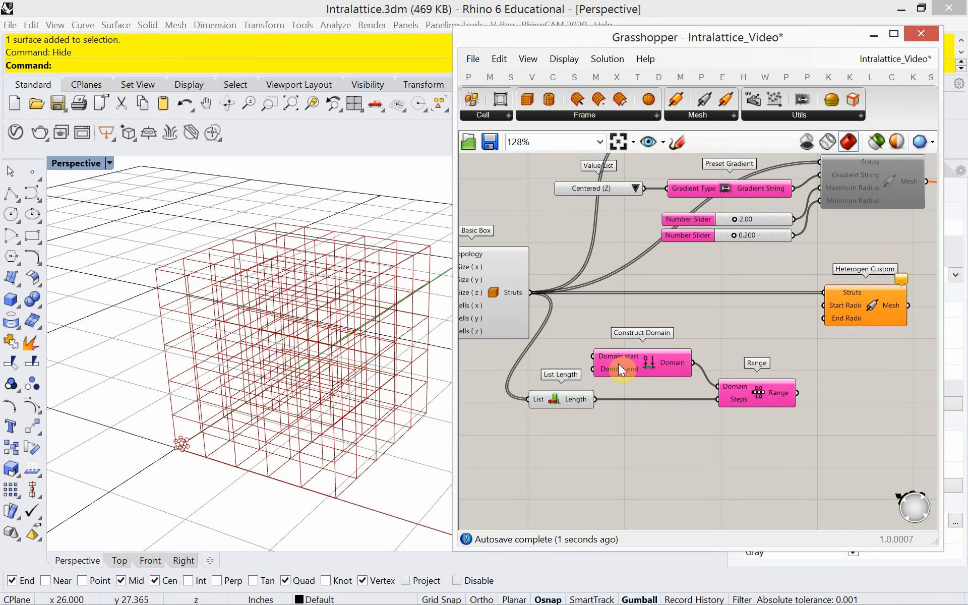
drag(607, 358, 623, 346)
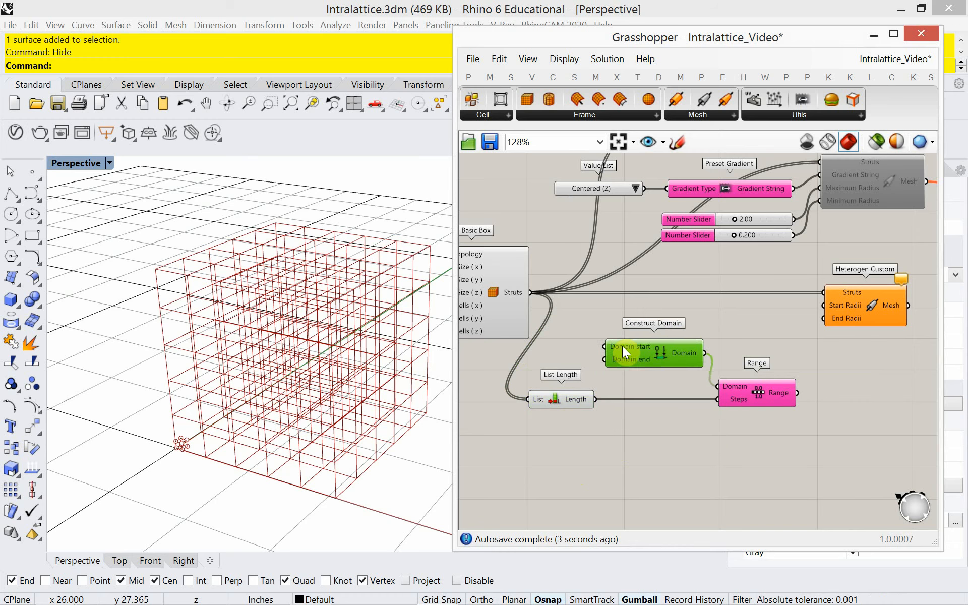
Duplicate the 0.200 slider beside Construct Domain and connect the copy to Domain start
click(759, 236)
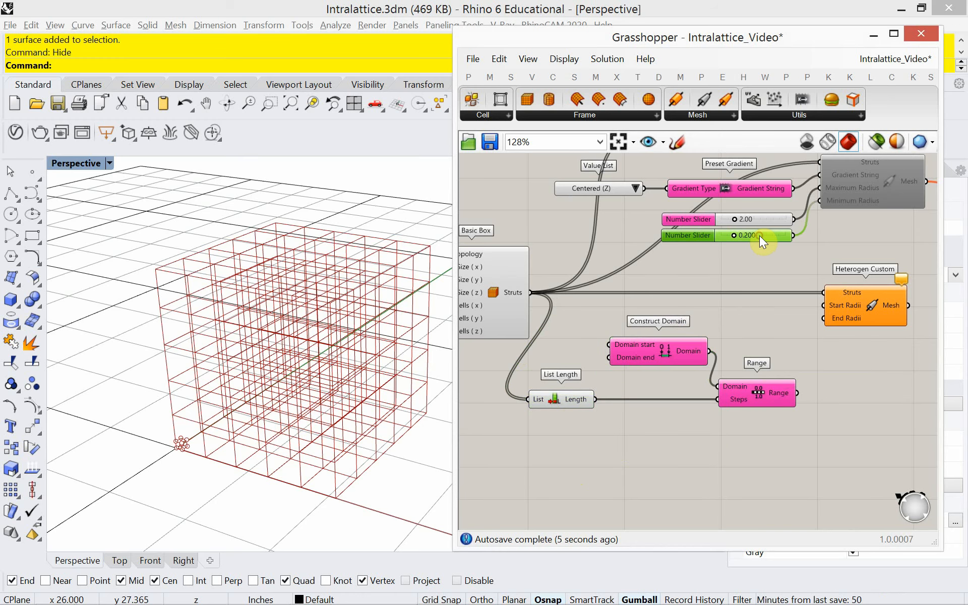
alt+drag(759, 235, 621, 353)
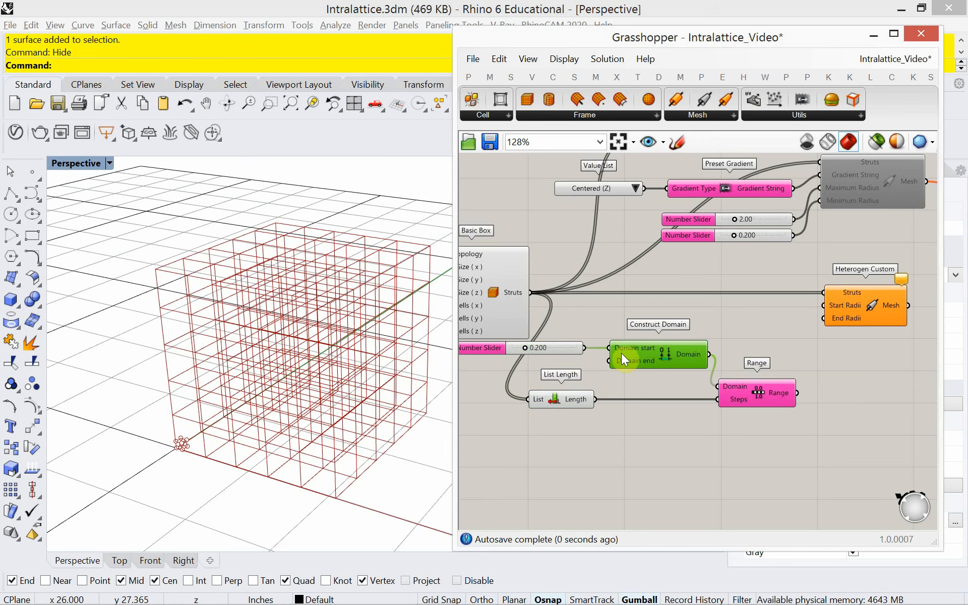
click(764, 235)
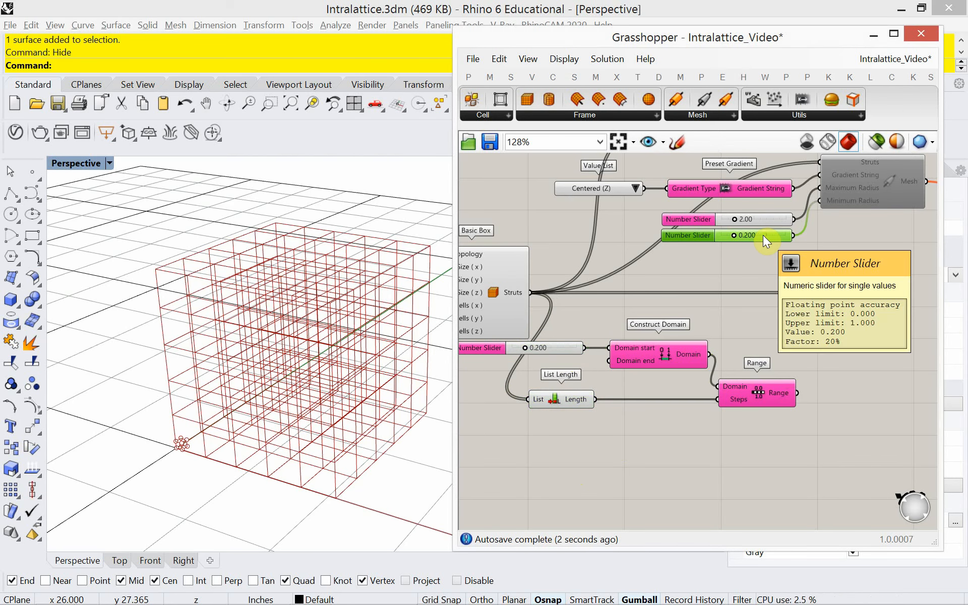
key(ctrl+c)
key(ctrl+v)
mouse_move(765, 240)
mouse_down()
mouse_move(745, 280)
mouse_move(778, 249)
mouse_up()
key(Delete)
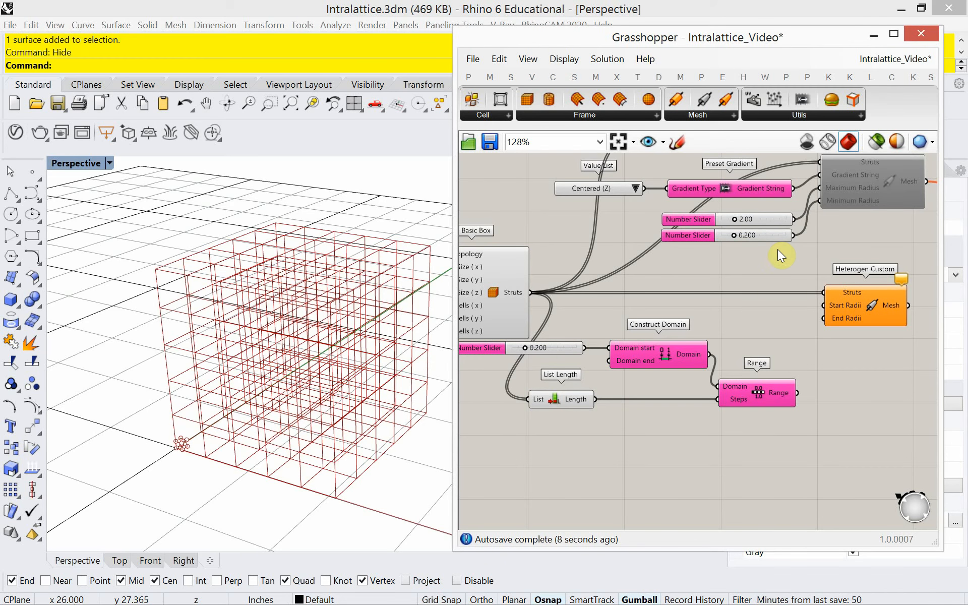
Duplicate the 2.00 slider, place the copy under the copied 0.200 slider, and connect it to Domain end
click(765, 217)
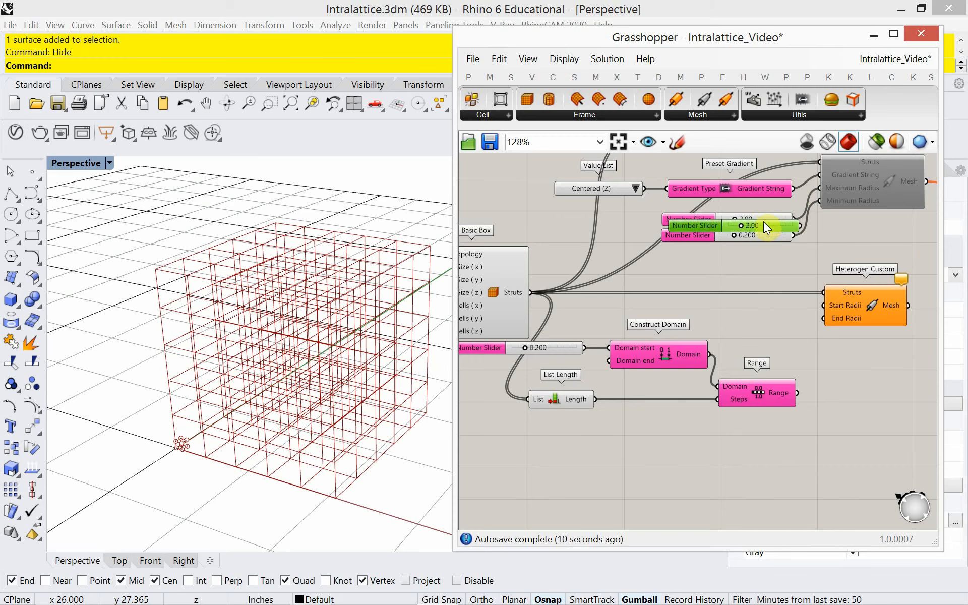
key(ctrl+c)
key(ctrl+v)
drag(763, 223, 569, 361)
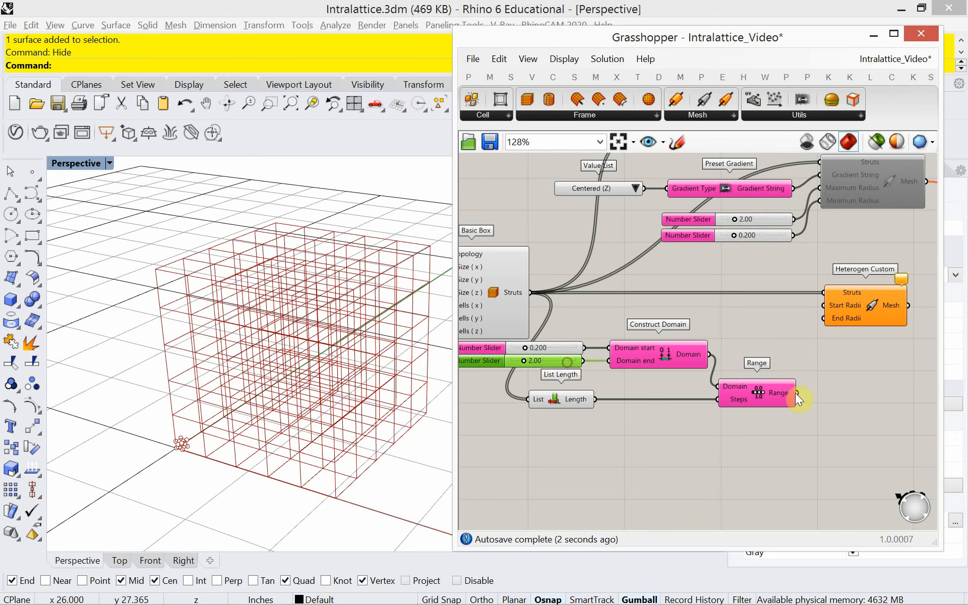
Apply the expression x-1 to the Steps input of Range and connect its Range output to Start Radii of Heterogen Custom
mouse_move(783, 396)
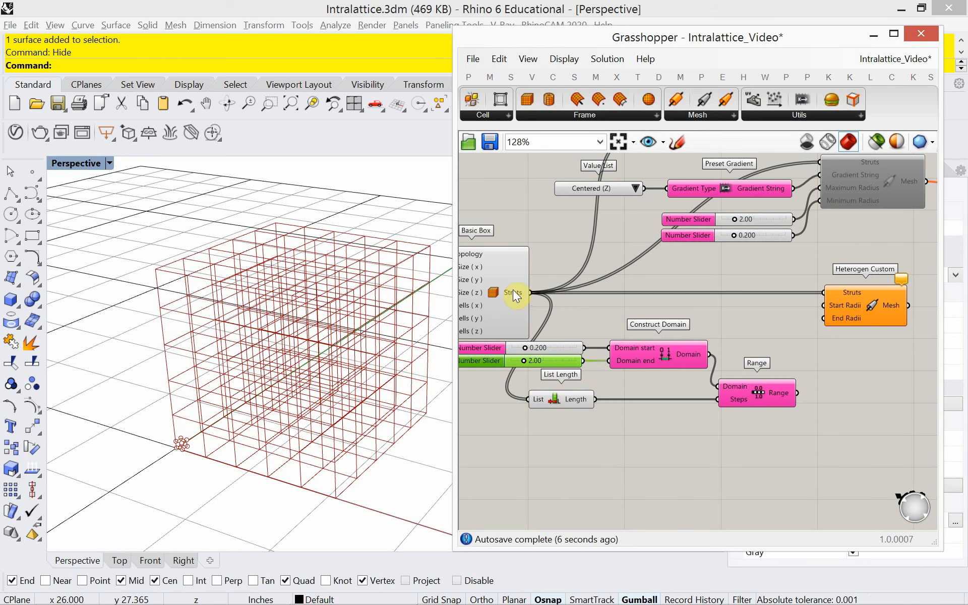
mouse_move(513, 291)
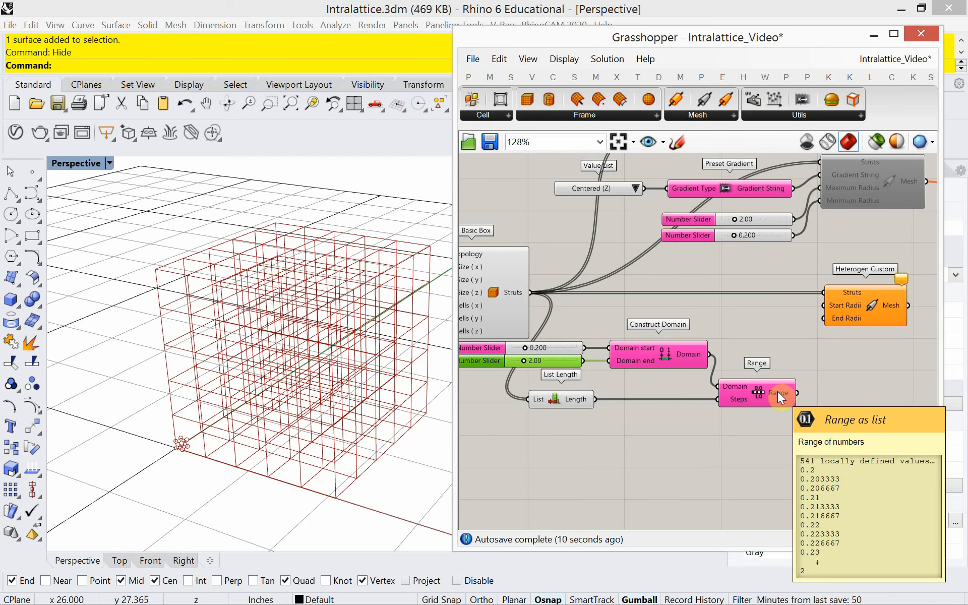
right_click(735, 401)
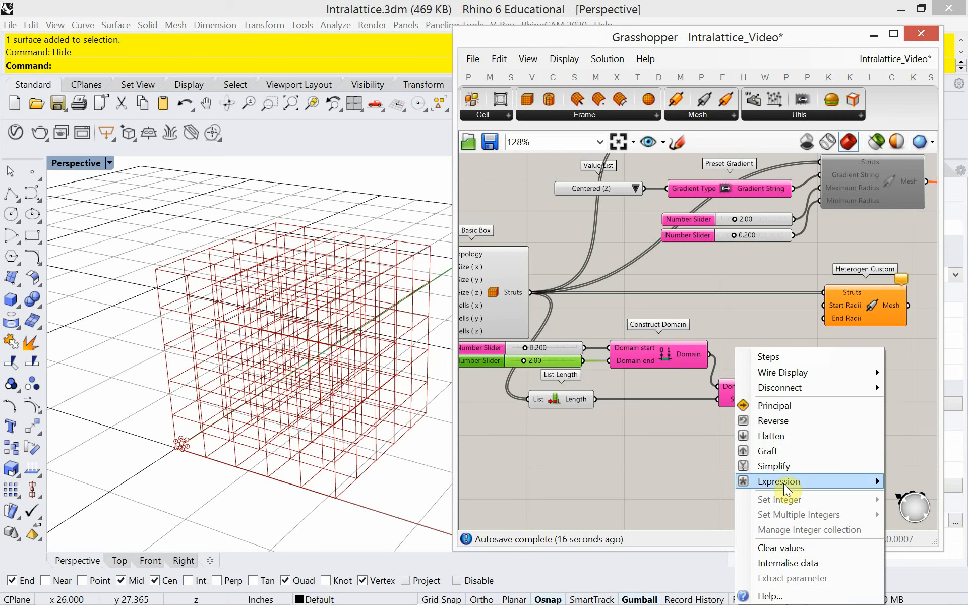
mouse_move(779, 481)
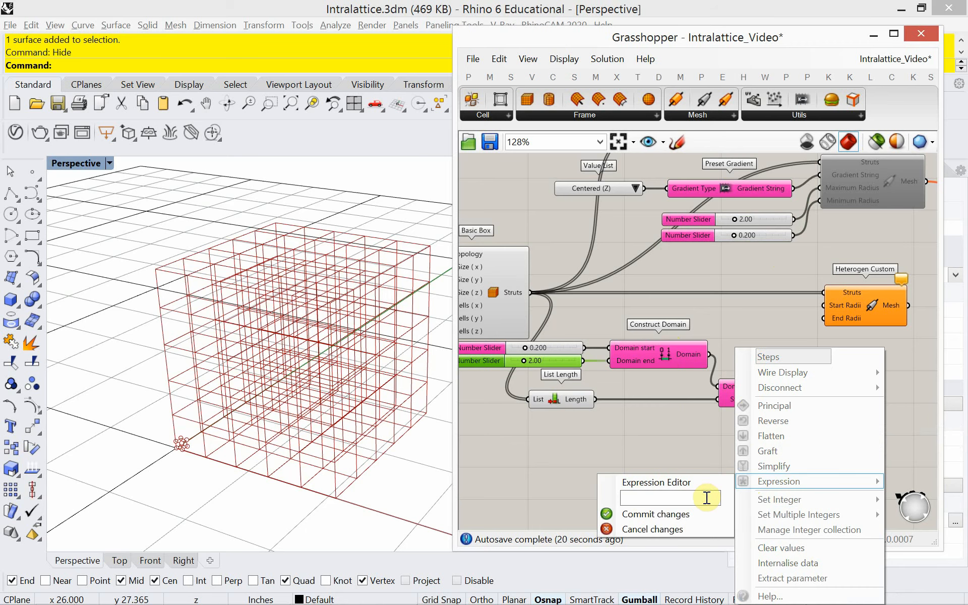
text(x-1)
click(700, 513)
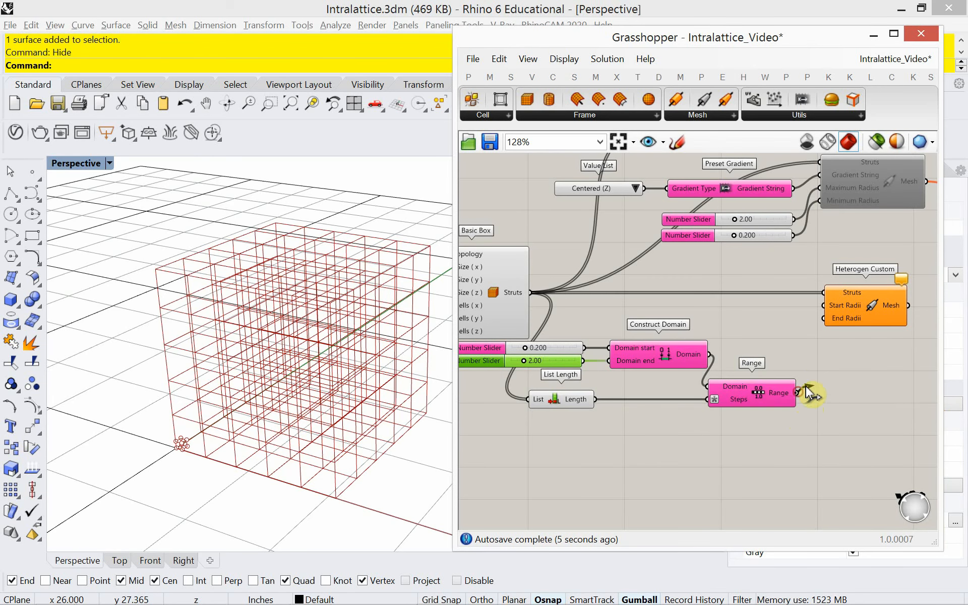
drag(806, 389, 827, 306)
Duplicate the two domain sliders with Construct Domain, List Length and Range, and place the copied group below the originals
right_drag(642, 469, 663, 449)
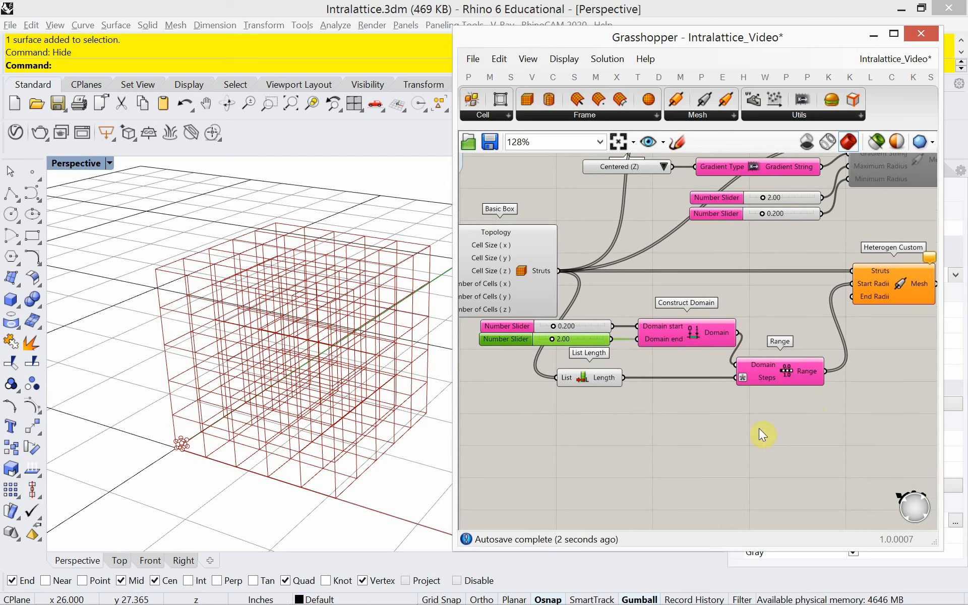
drag(765, 428, 555, 333)
key(ctrl+c)
key(ctrl+v)
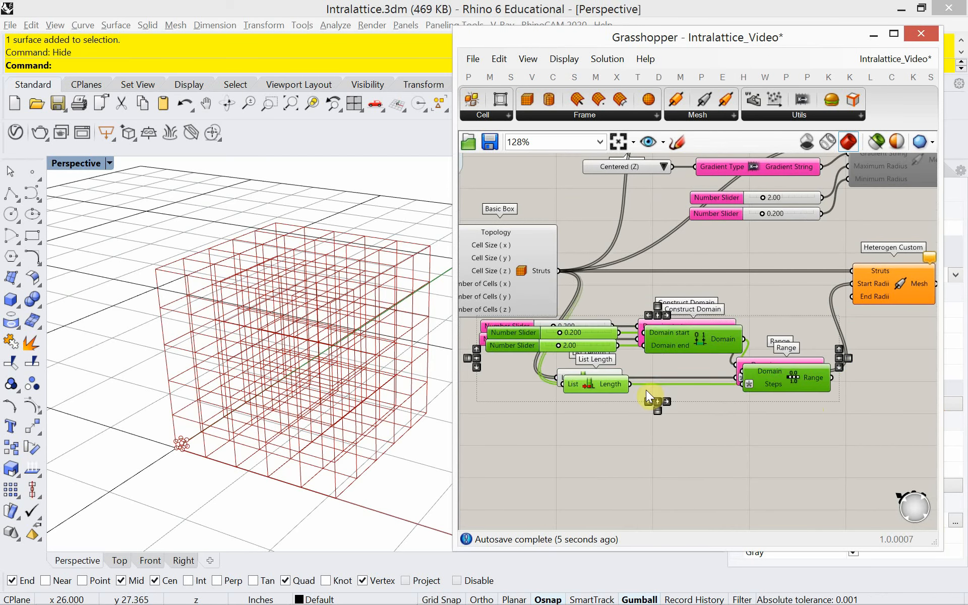
drag(779, 391, 755, 486)
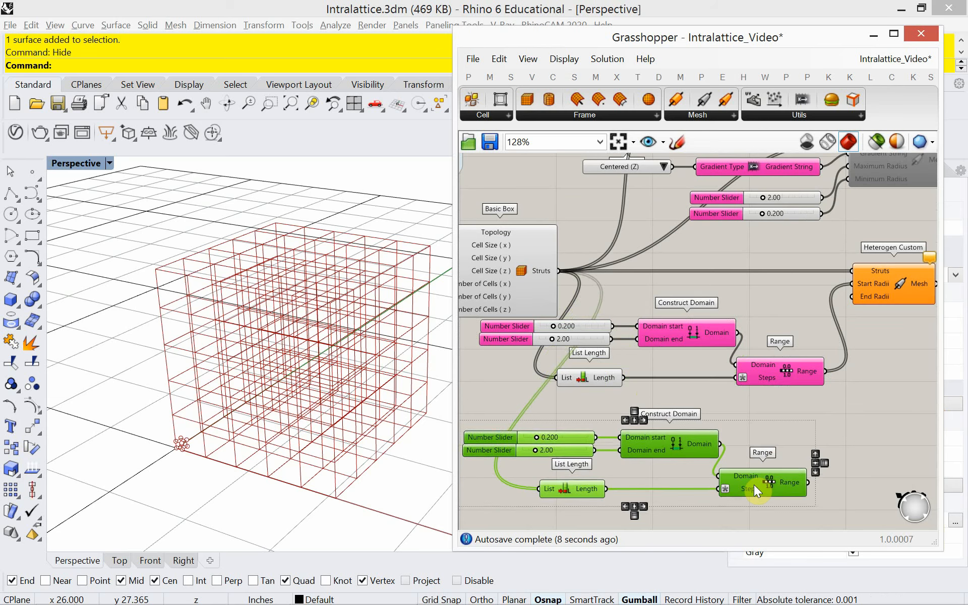
click(771, 427)
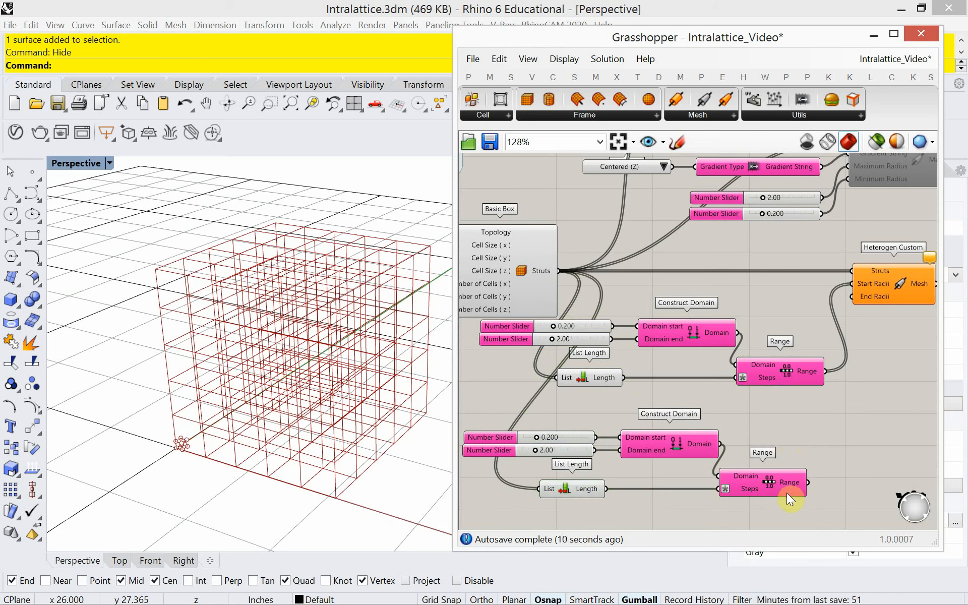
Connect the copied Range output to End Radii of Heterogen Custom and align the copied group under the originals
drag(808, 483, 868, 301)
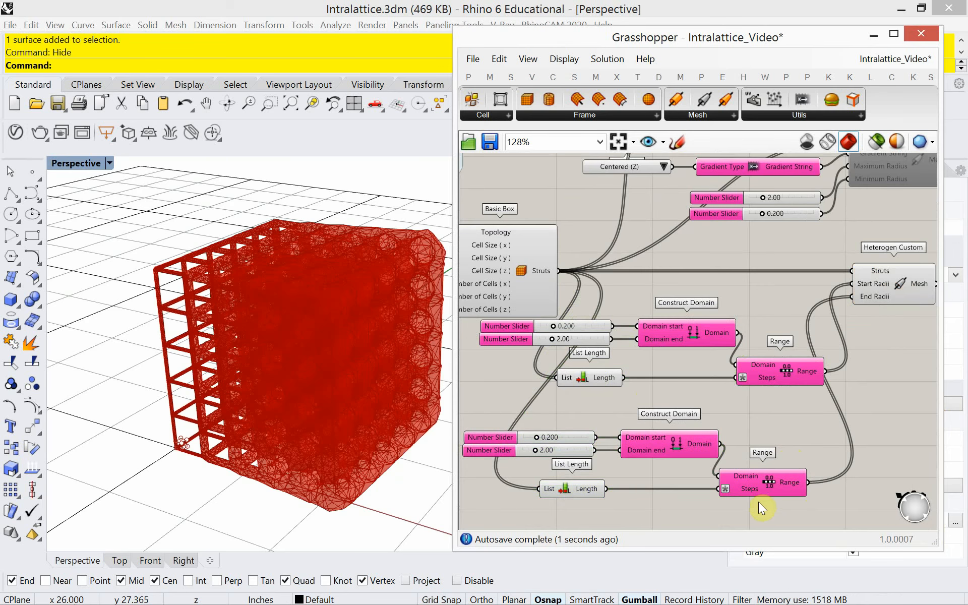
drag(767, 512, 527, 426)
drag(640, 445, 653, 444)
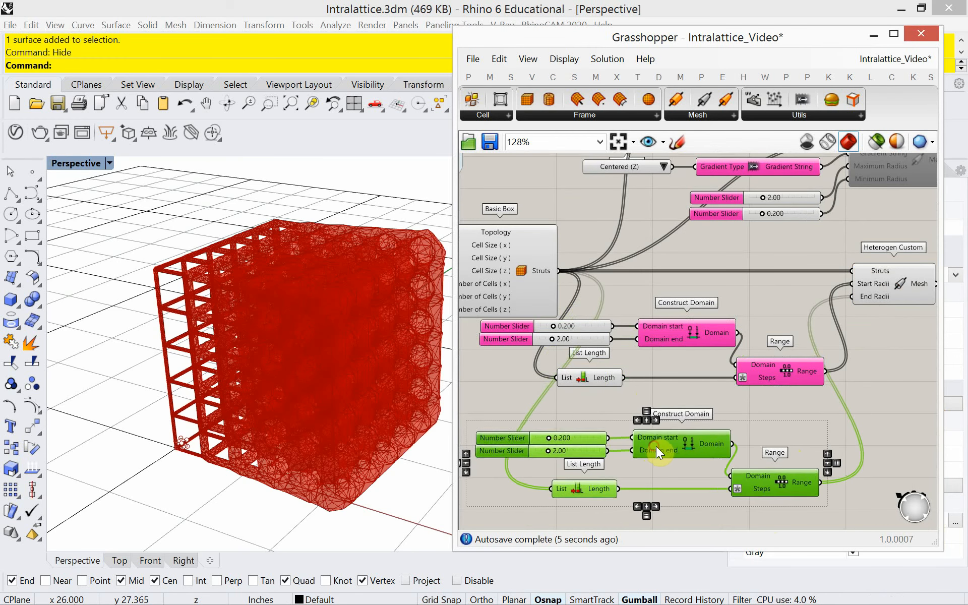
click(776, 431)
Connect the Mesh output of Heterogen Custom to the Geometry input of Custom Preview, replacing the Heterogen Gradient mesh
scroll(740, 410, down, 3)
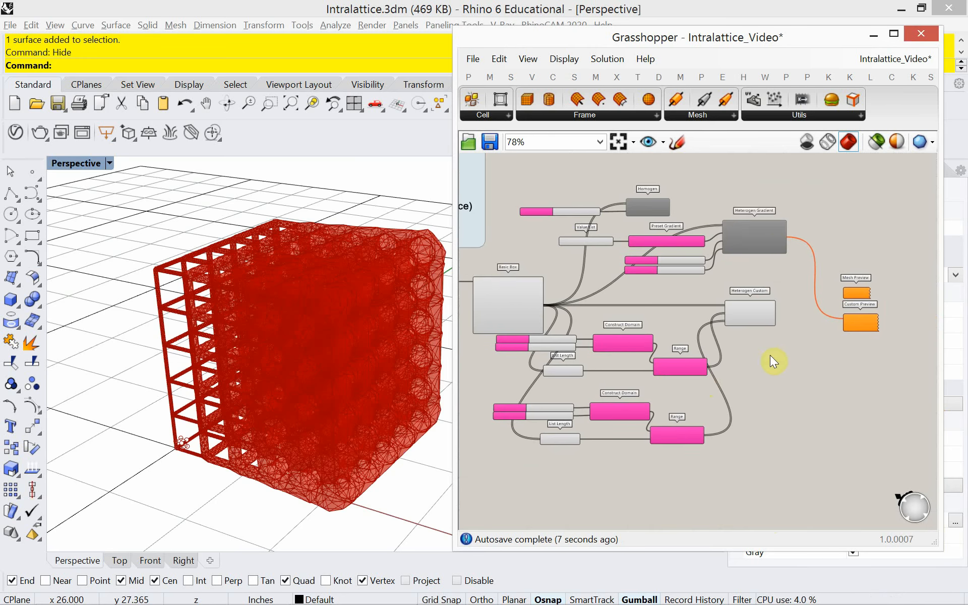
scroll(816, 327, up, 3)
drag(727, 311, 852, 334)
right_drag(621, 457, 711, 408)
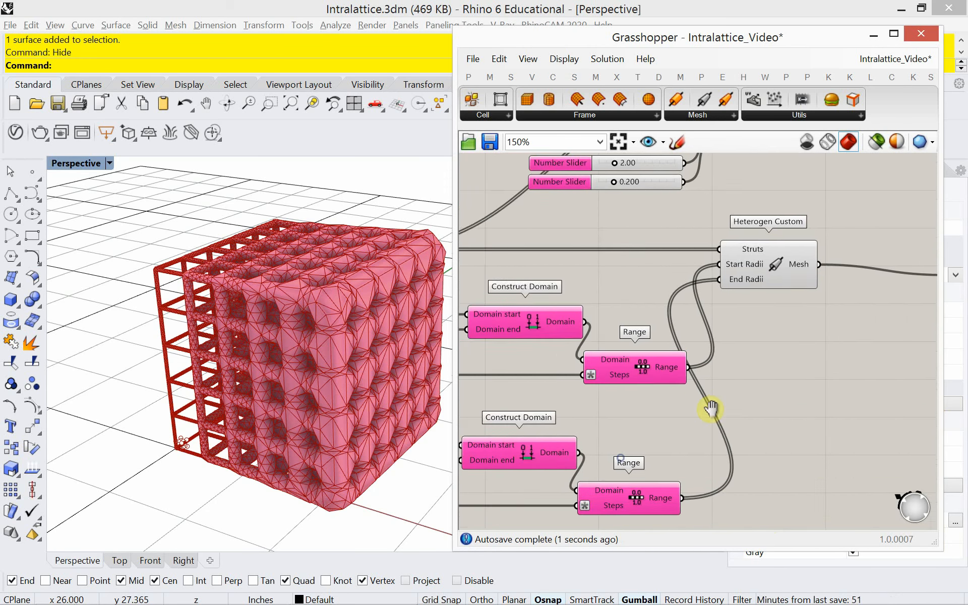
scroll(713, 408, down, 3)
right_drag(645, 389, 688, 405)
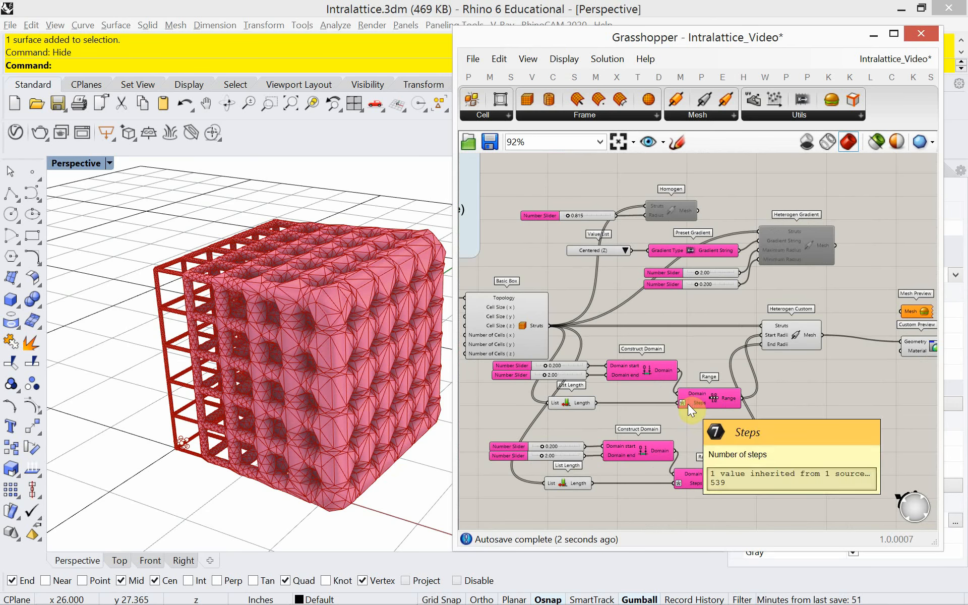
right_drag(267, 351, 276, 358)
Set the Domain end slider of the upper Construct Domain, which drives the start radii, to 0.5
scroll(560, 403, up, 4)
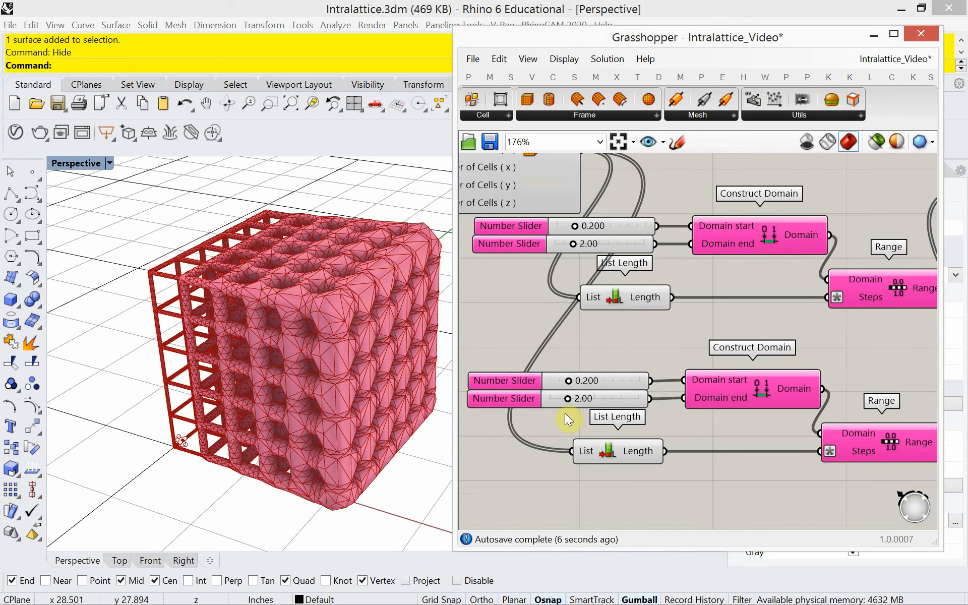
right_drag(565, 413, 593, 410)
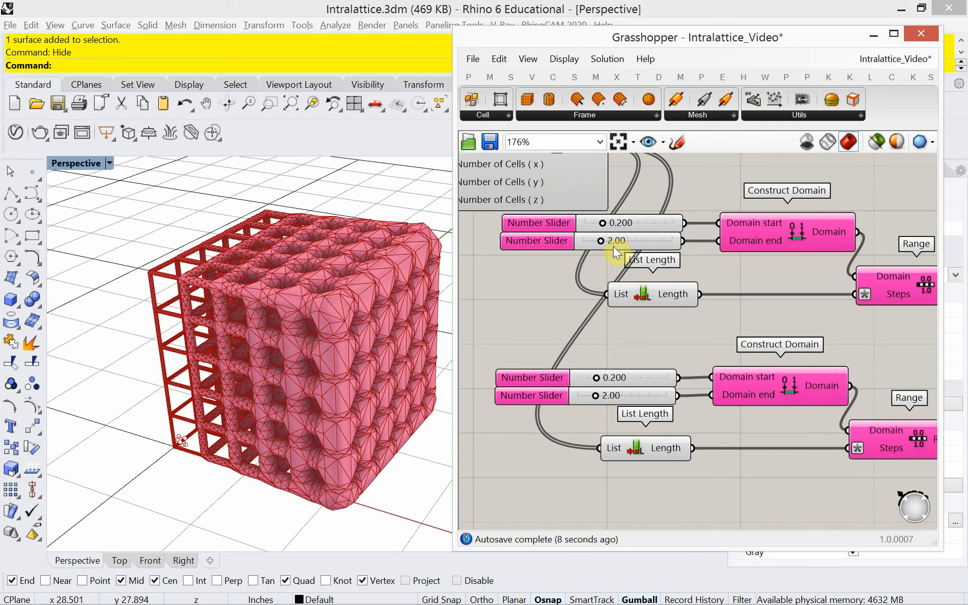
double_click(636, 240)
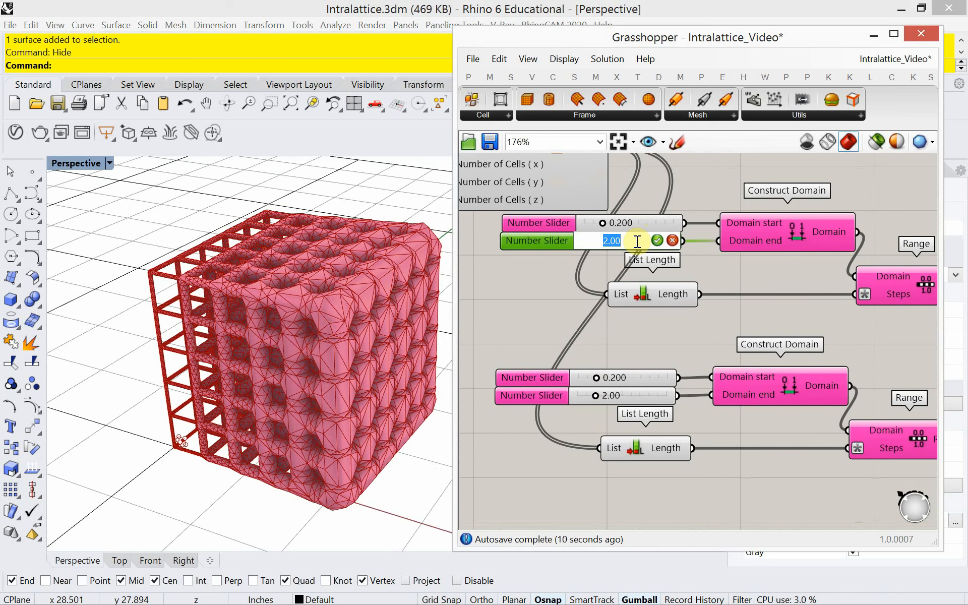
text(.)
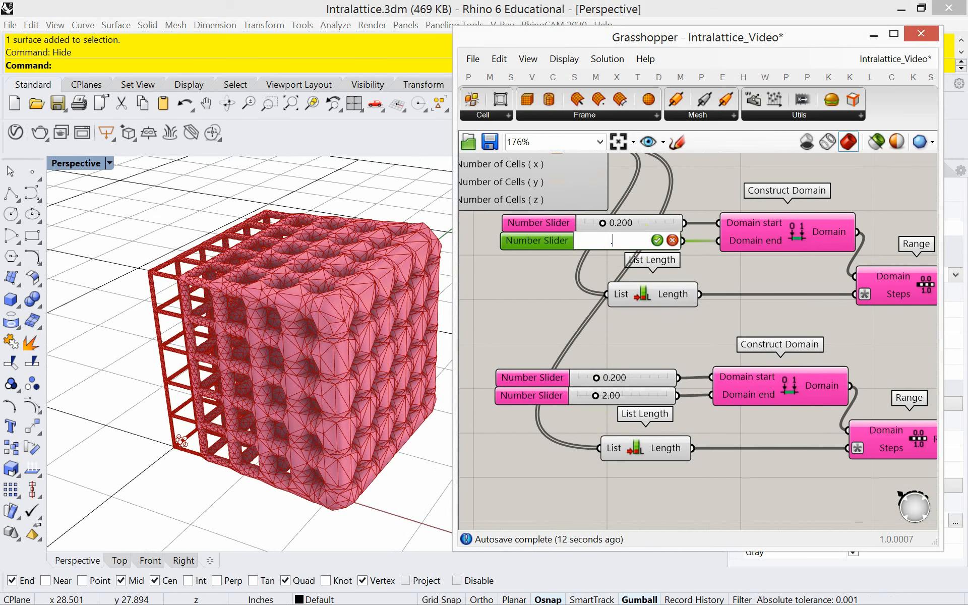
text(5)
key(Return)
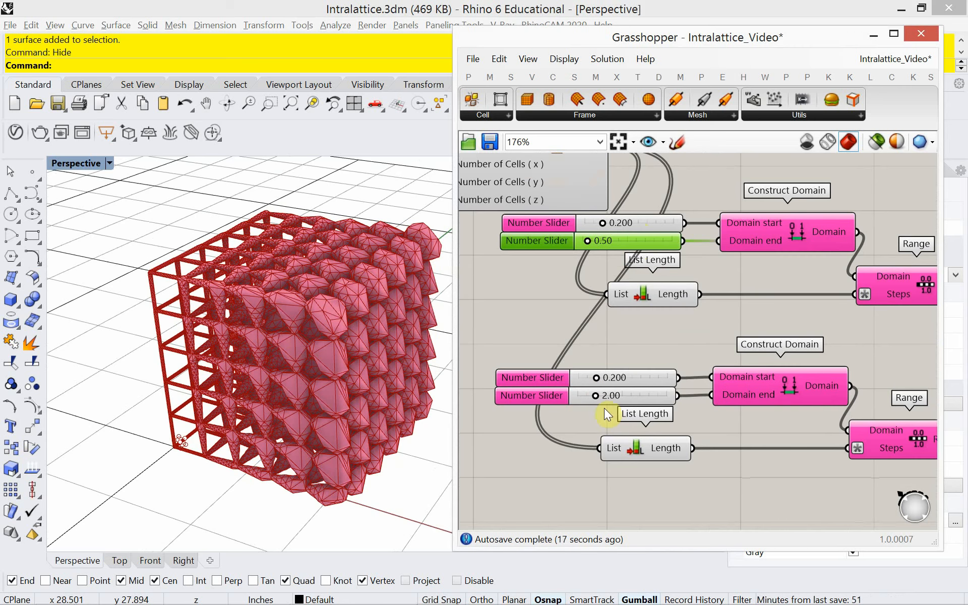
Set the Domain start slider of the lower Construct Domain to 0.5 and inspect the lattice mesh in the viewport
double_click(625, 381)
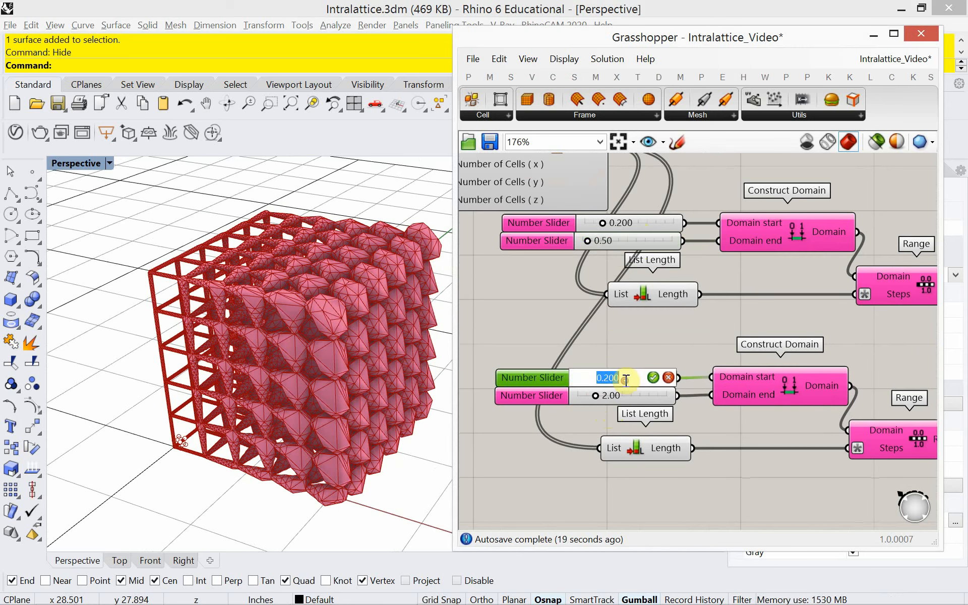
text(.5)
click(653, 379)
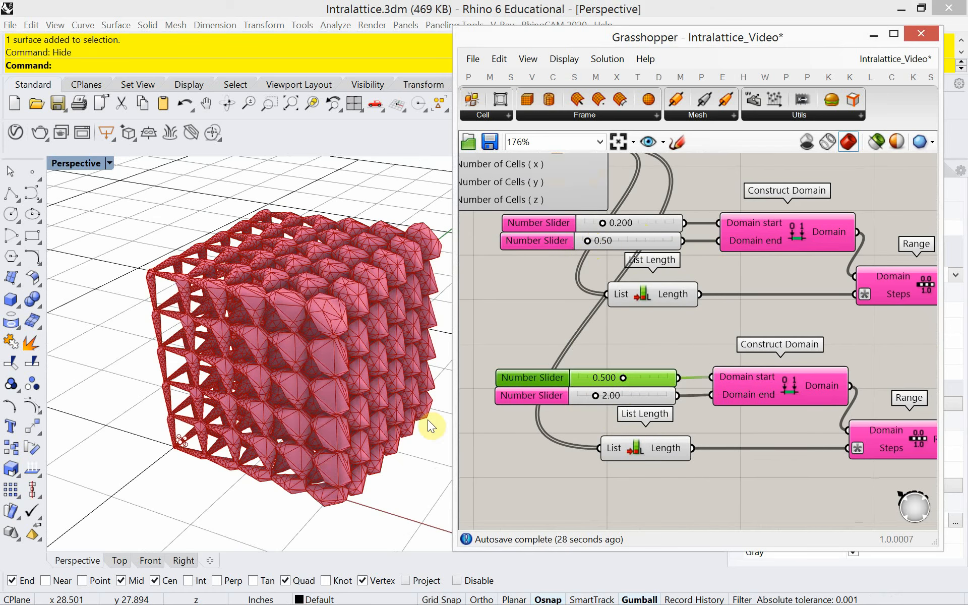
right_drag(313, 400, 277, 321)
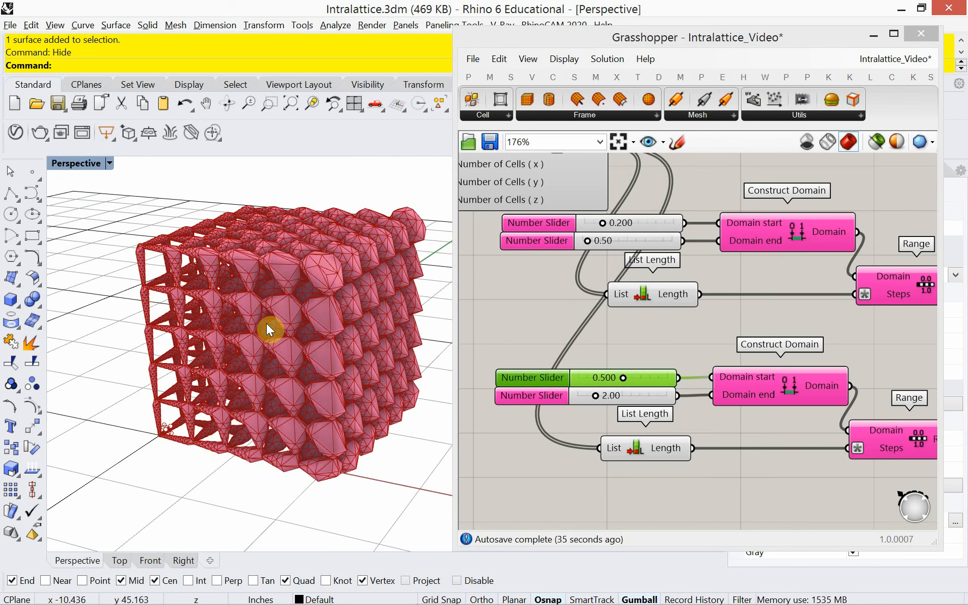
right_drag(273, 323, 252, 348)
scroll(702, 350, down, 5)
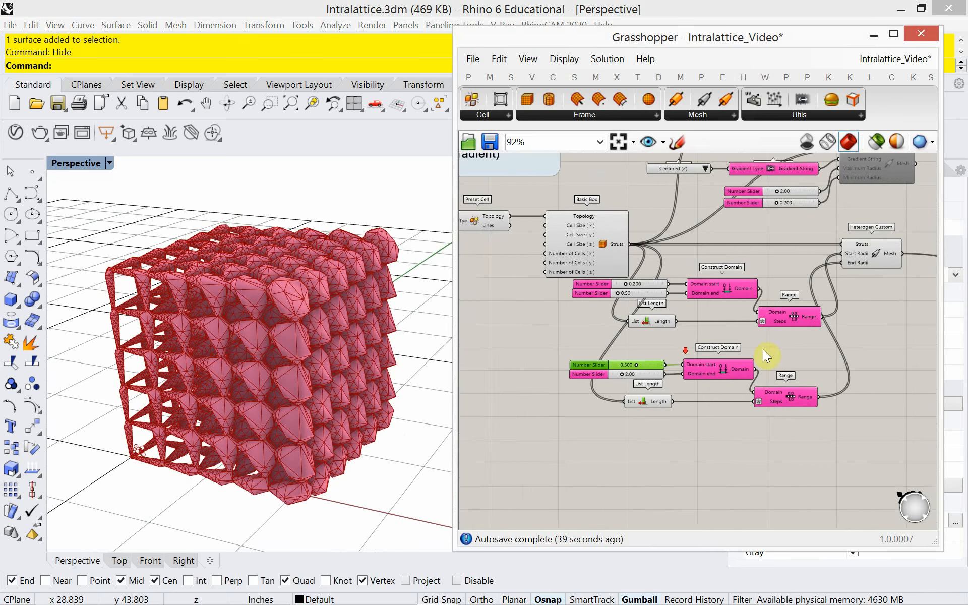
mouse_move(764, 348)
right_down()
mouse_move(707, 355)
mouse_move(755, 353)
right_up()
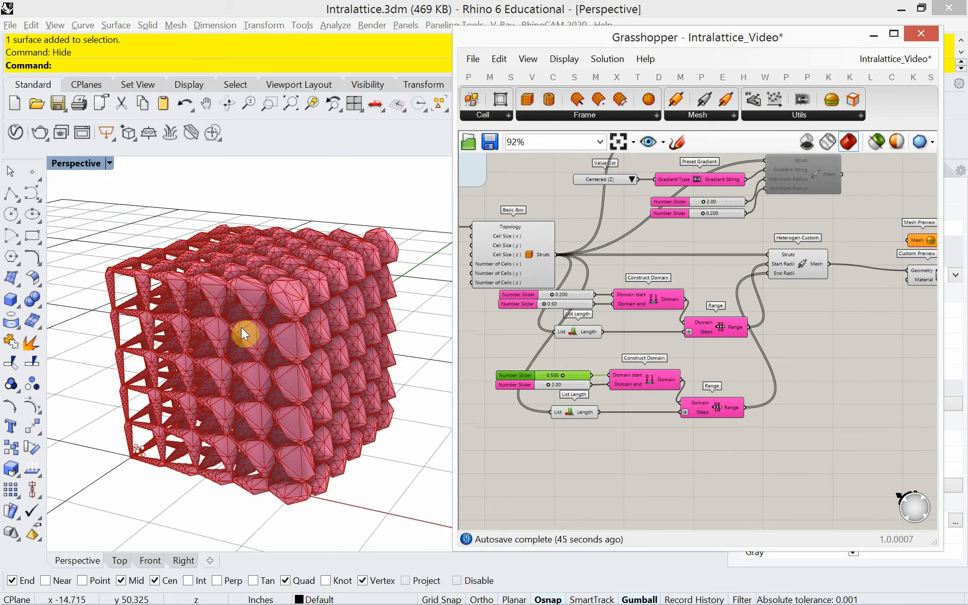
right_drag(242, 325, 243, 344)
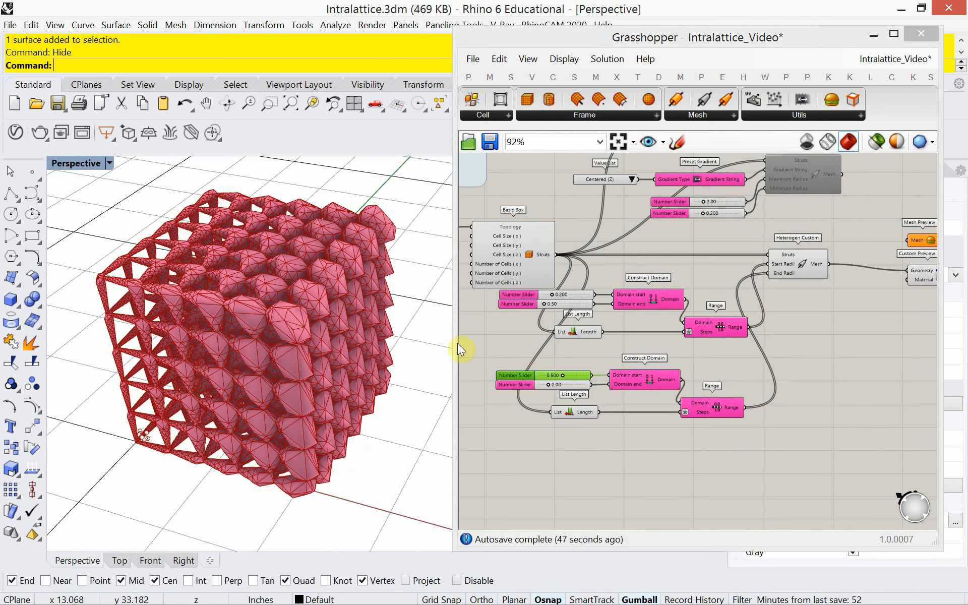
Add a Graph Mapper beside the upper Range component and connect the Range output to its input
right_drag(649, 364, 617, 368)
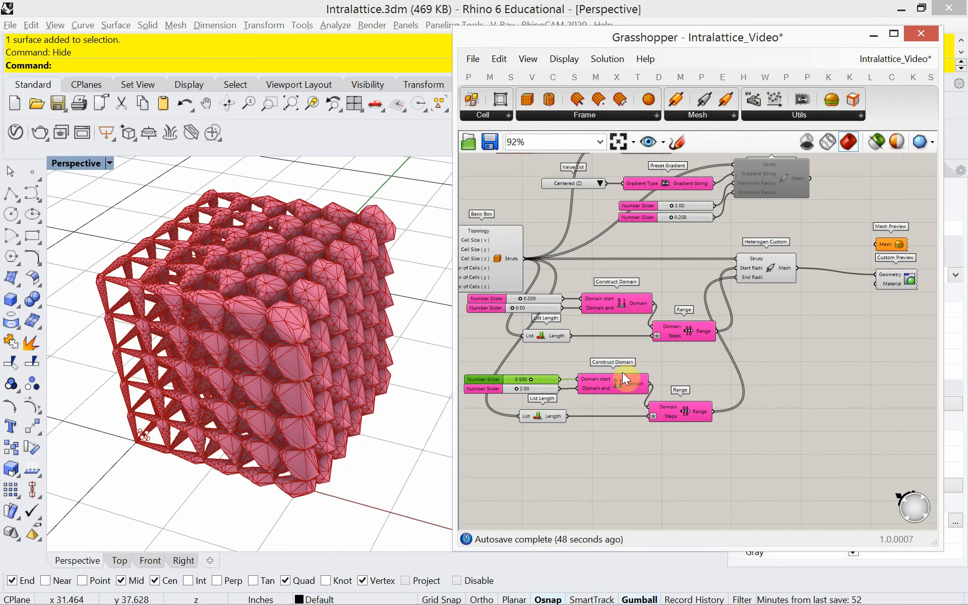
double_click(768, 409)
text(gra)
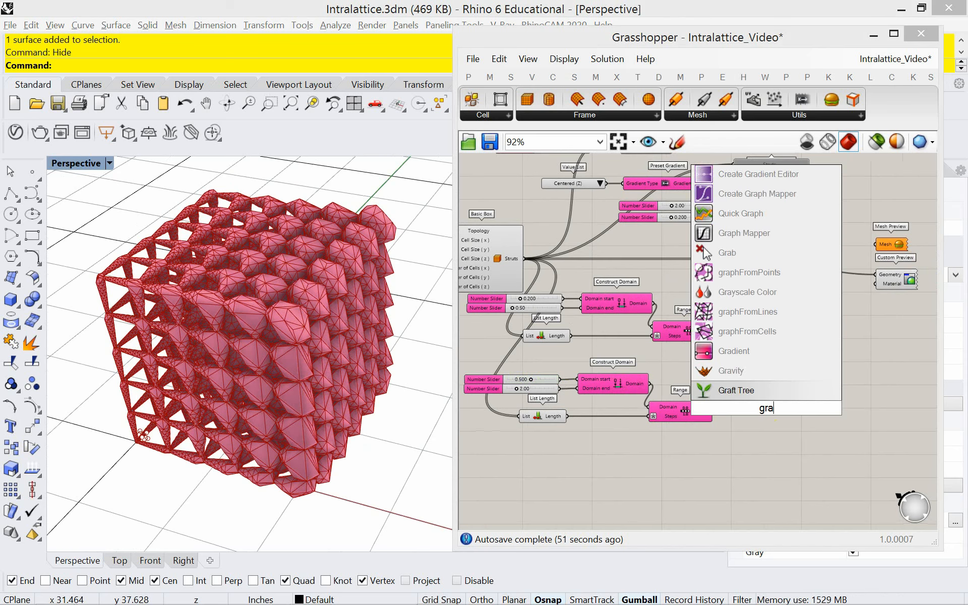
text(ph mapper)
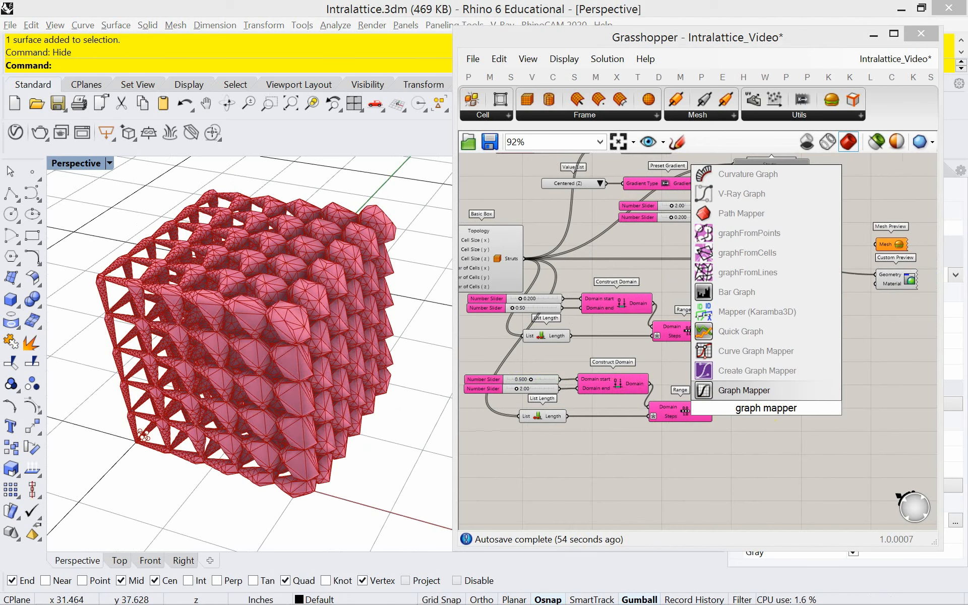
click(764, 391)
click(791, 334)
scroll(767, 335, up, 3)
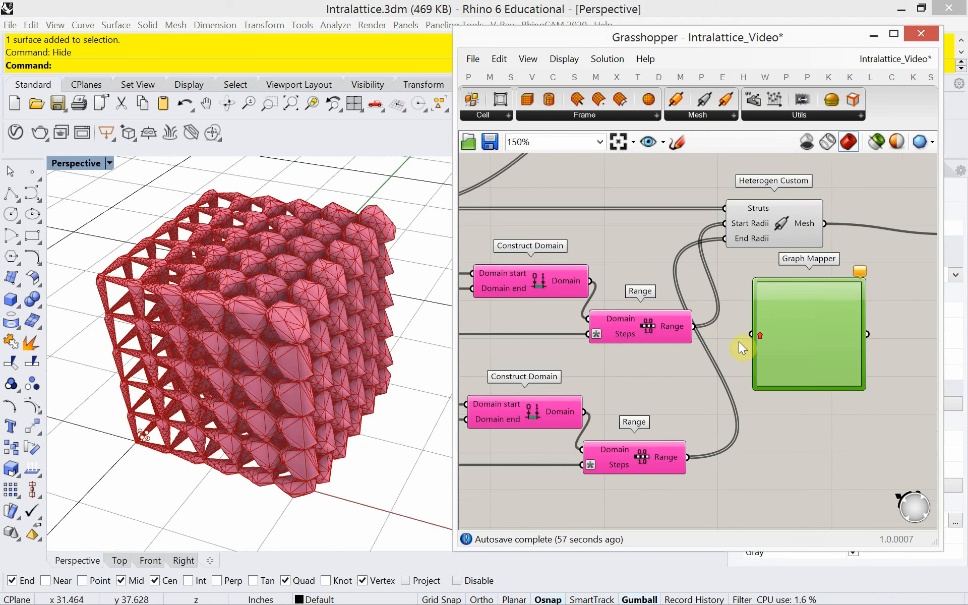
drag(696, 328, 751, 334)
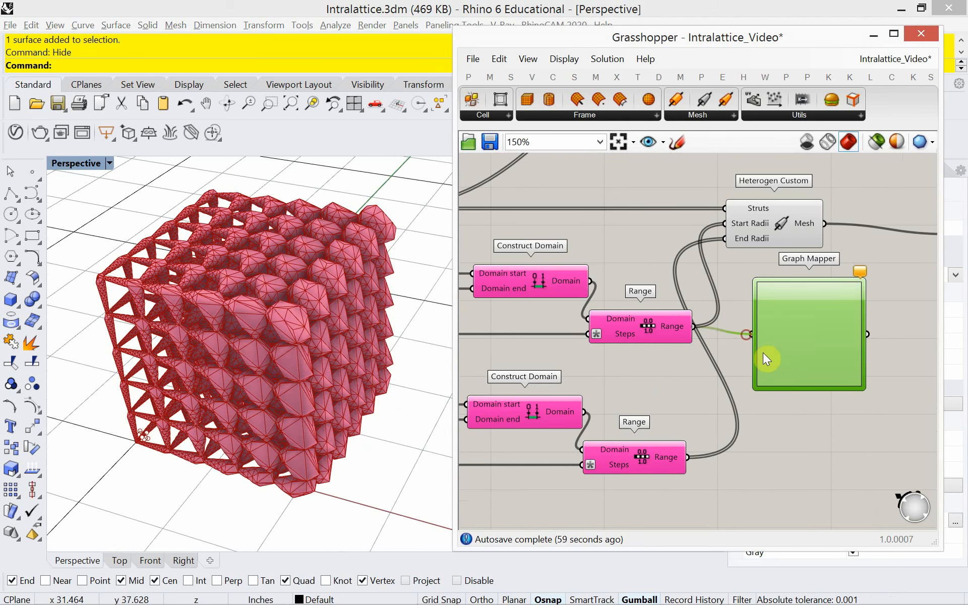
Move Heterogen Custom and the preview components farther from the Range components to make room for the Graph Mapper
right_drag(808, 309, 585, 364)
click(588, 370)
scroll(588, 370, down, 2)
right_drag(689, 353, 748, 353)
drag(831, 348, 725, 260)
shift+click(641, 304)
drag(637, 311, 896, 306)
right_drag(829, 329, 749, 330)
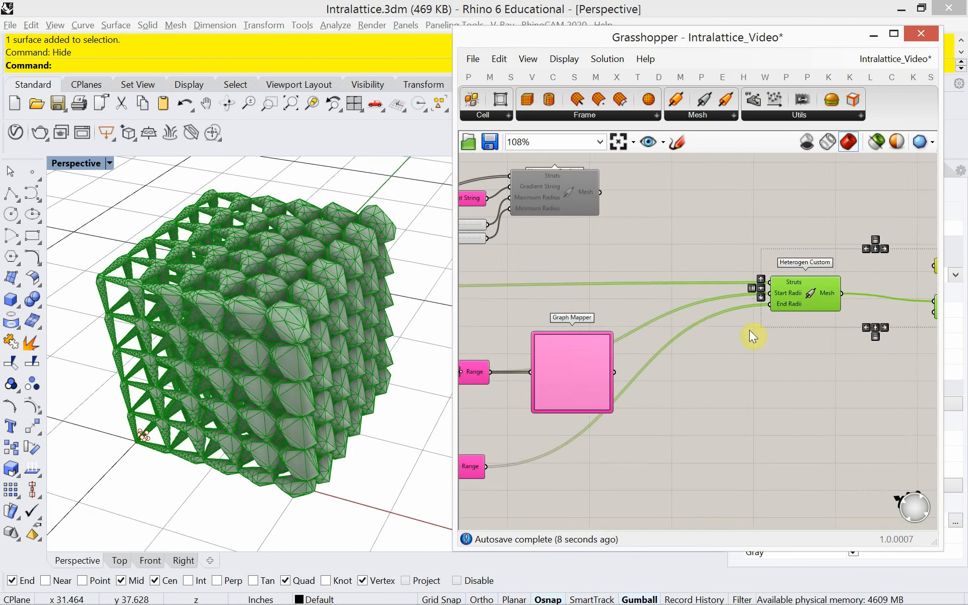
scroll(756, 326, down, 3)
drag(767, 321, 835, 343)
scroll(669, 376, up, 3)
click(694, 353)
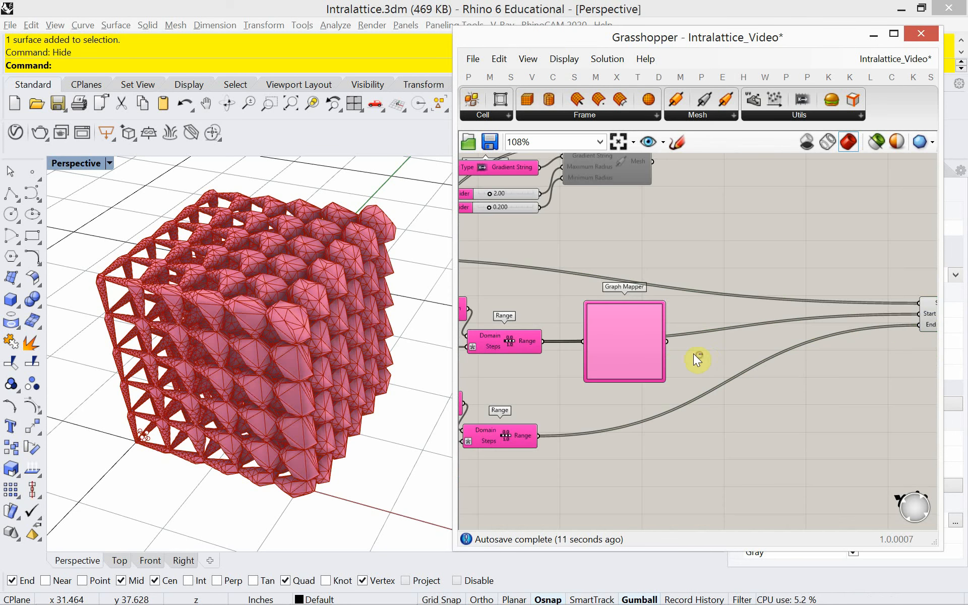
Connect the Graph Mapper output to Start Radii of Heterogen Custom and set its graph type to Gaussian
drag(670, 345, 919, 313)
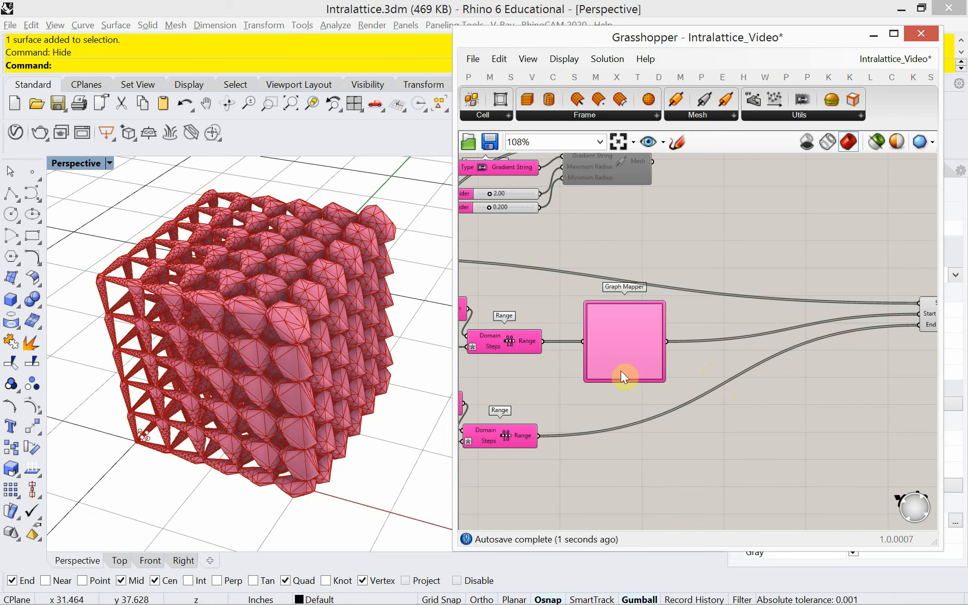
right_click(619, 333)
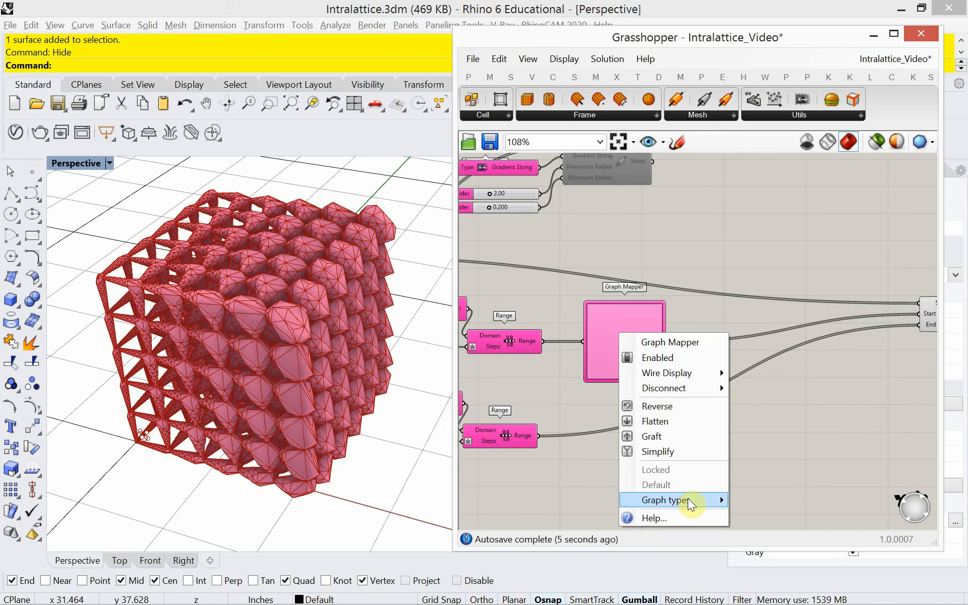
mouse_move(690, 501)
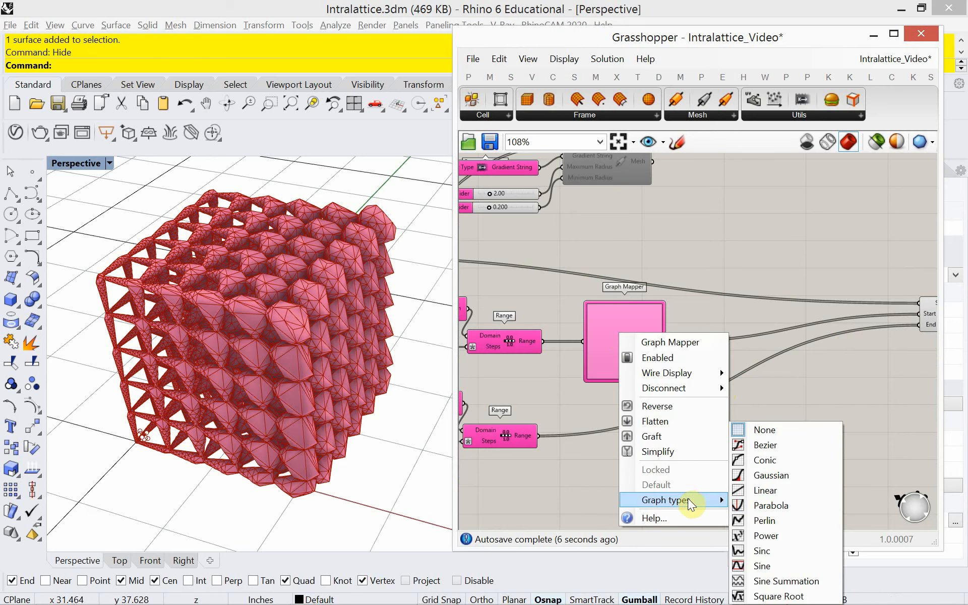
click(782, 475)
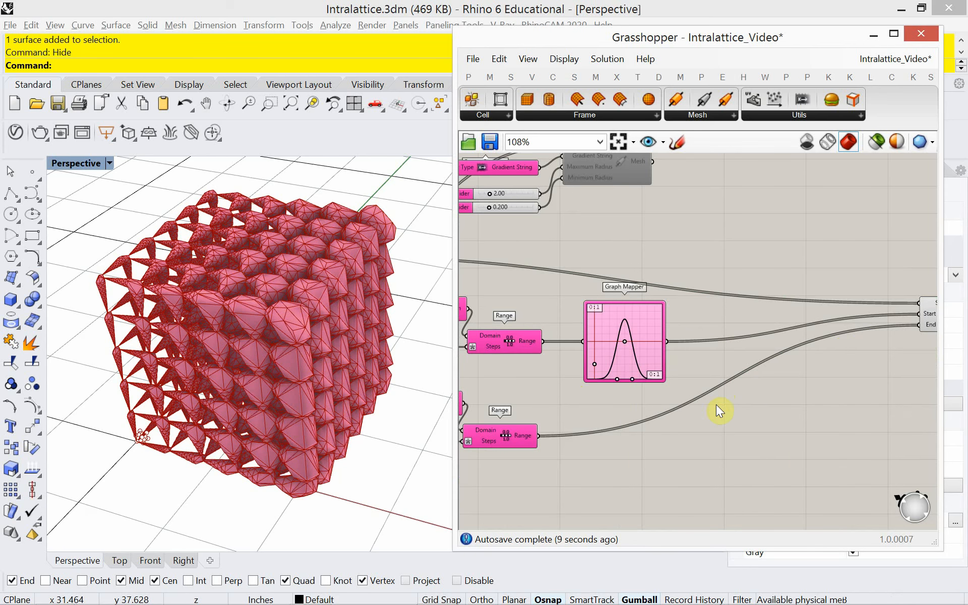
click(577, 393)
In the upper Graph Mapper's graph editor, set the X domain to run from 0.2 to 0.5
right_drag(743, 359, 791, 371)
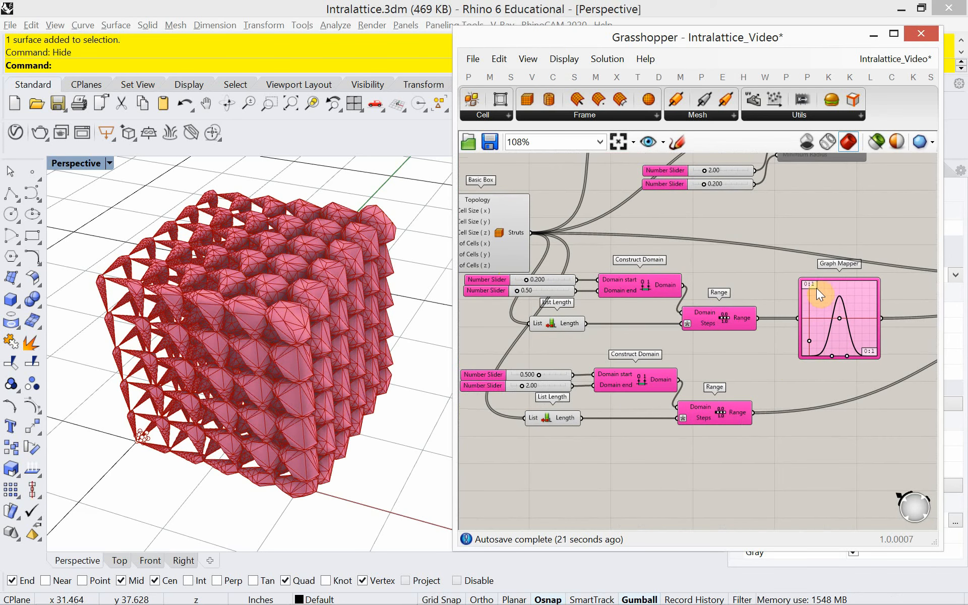
double_click(829, 299)
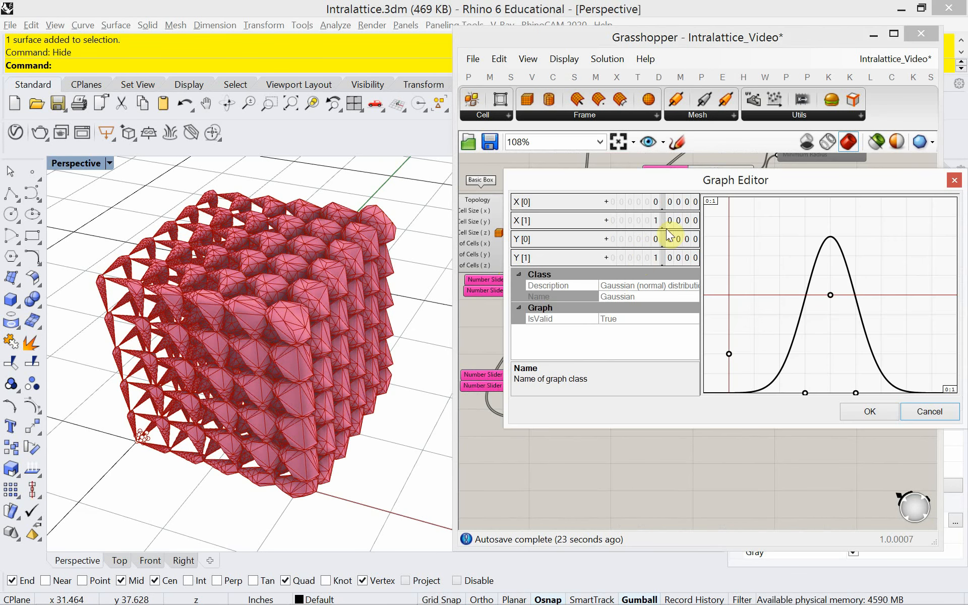
double_click(678, 202)
text(0.2)
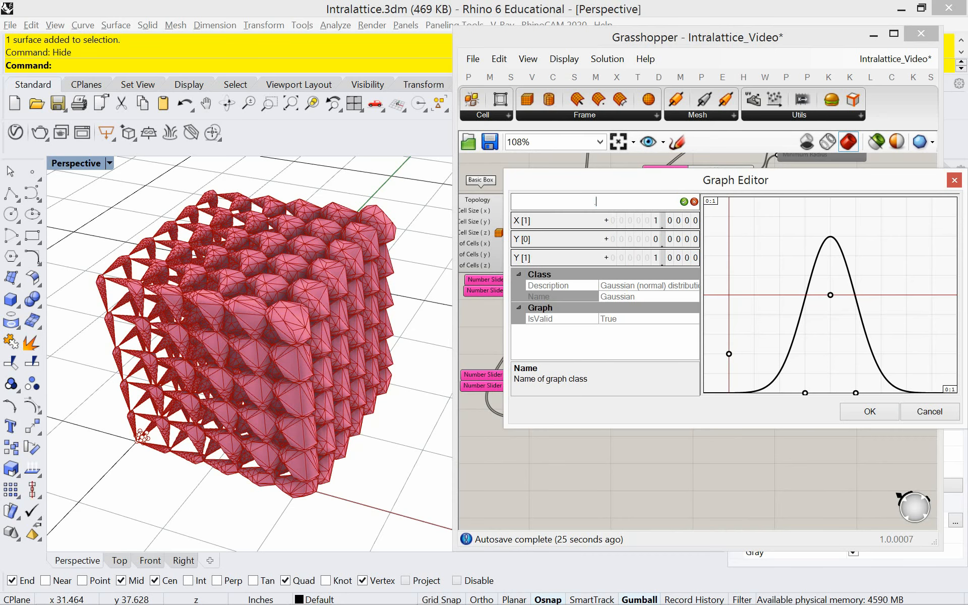
double_click(661, 220)
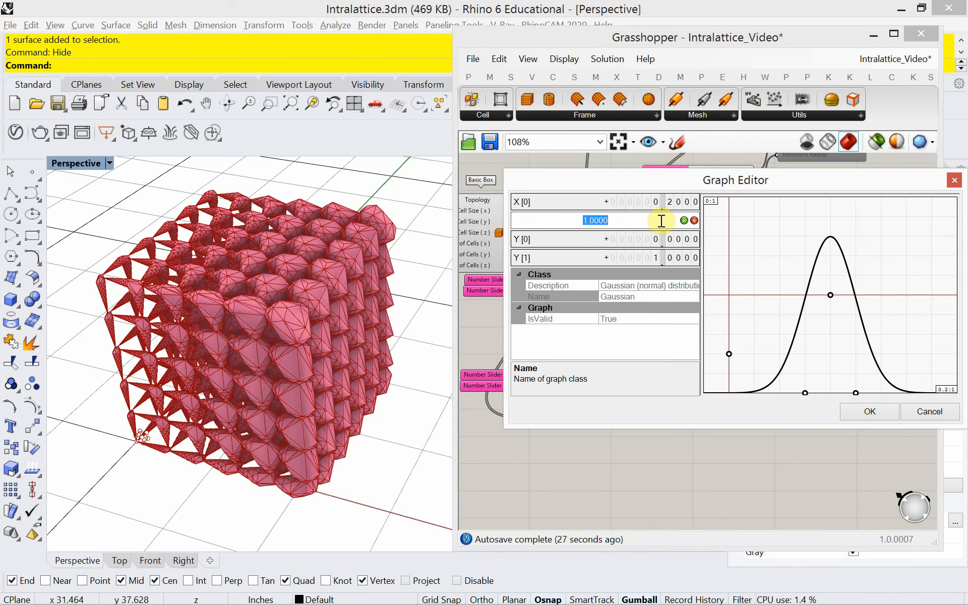
text(0.5)
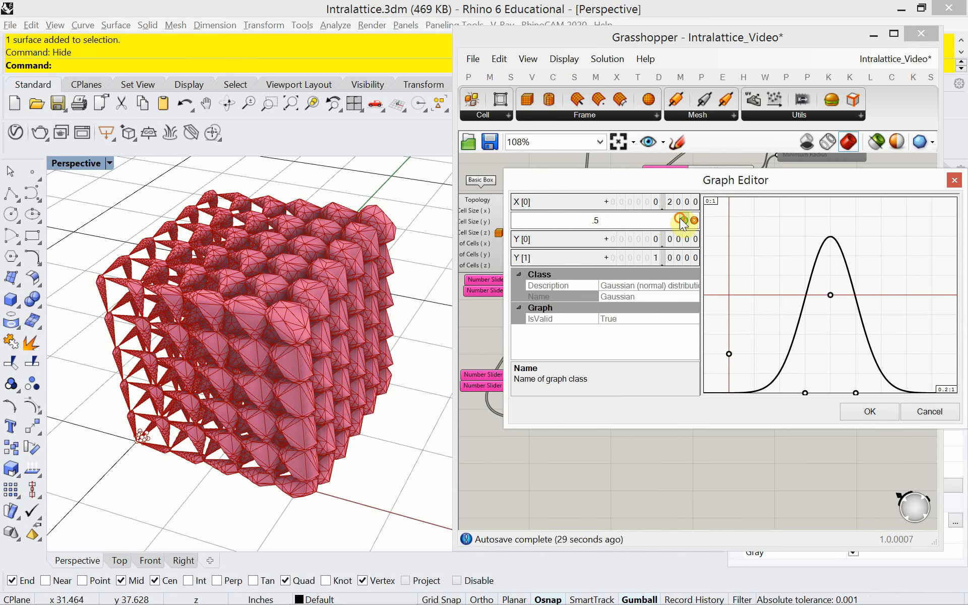
click(684, 220)
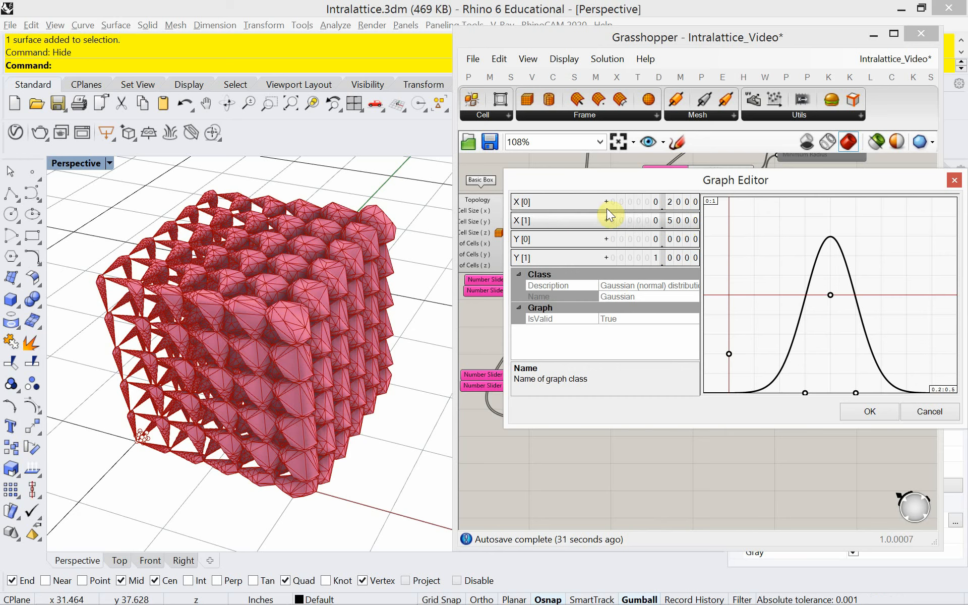
Set the upper Graph Mapper's Y domain to run from 0.2 to 0.5 and apply the graph settings
double_click(641, 240)
key(BackSpace)
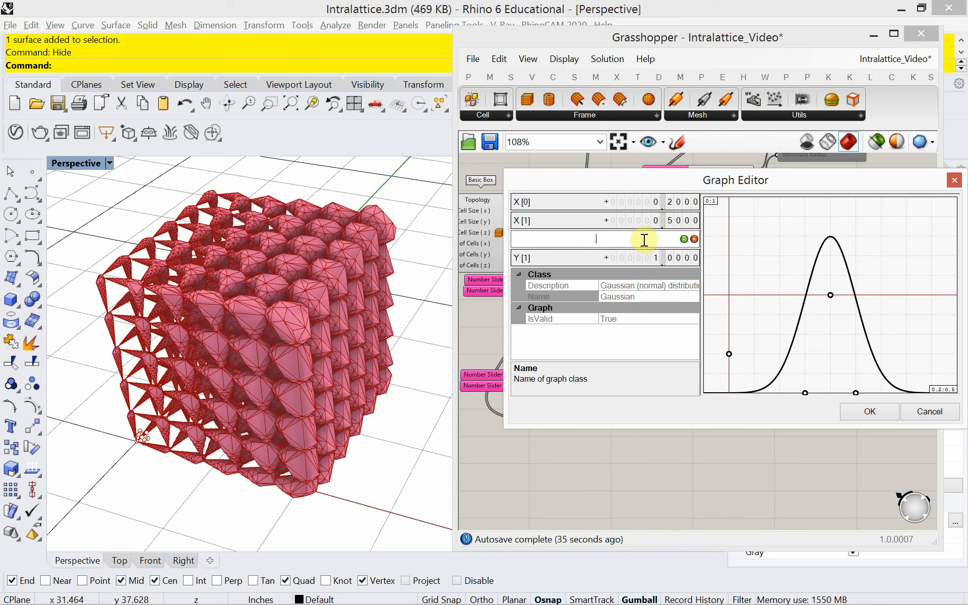
text(0.2)
key(Return)
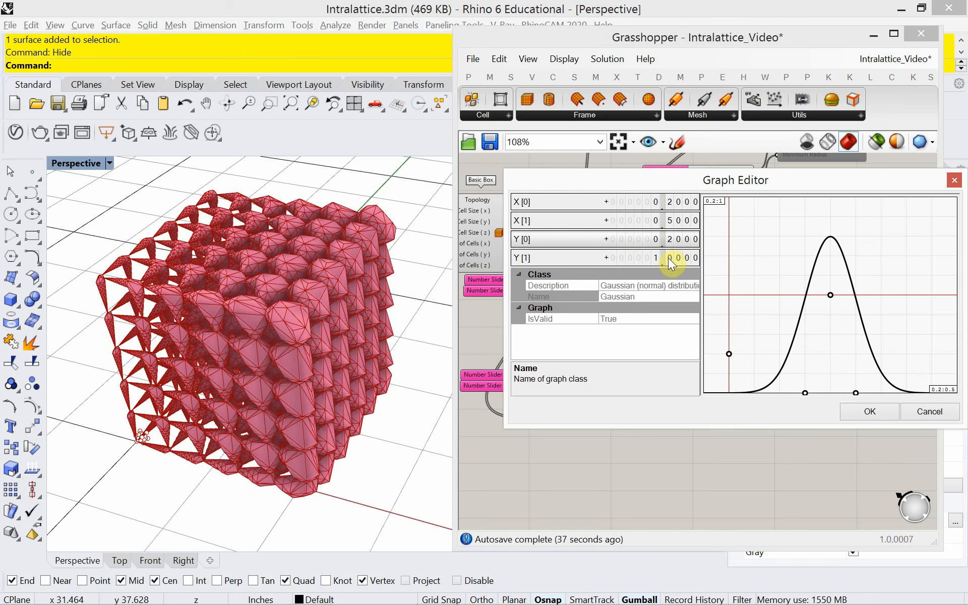
double_click(670, 258)
key(BackSpace)
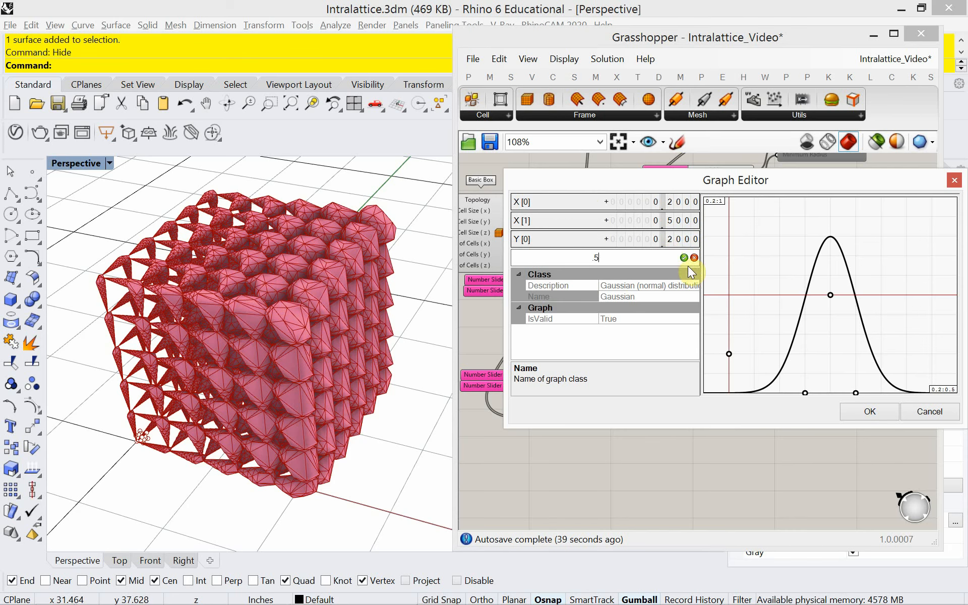
text(.5)
click(684, 259)
click(863, 414)
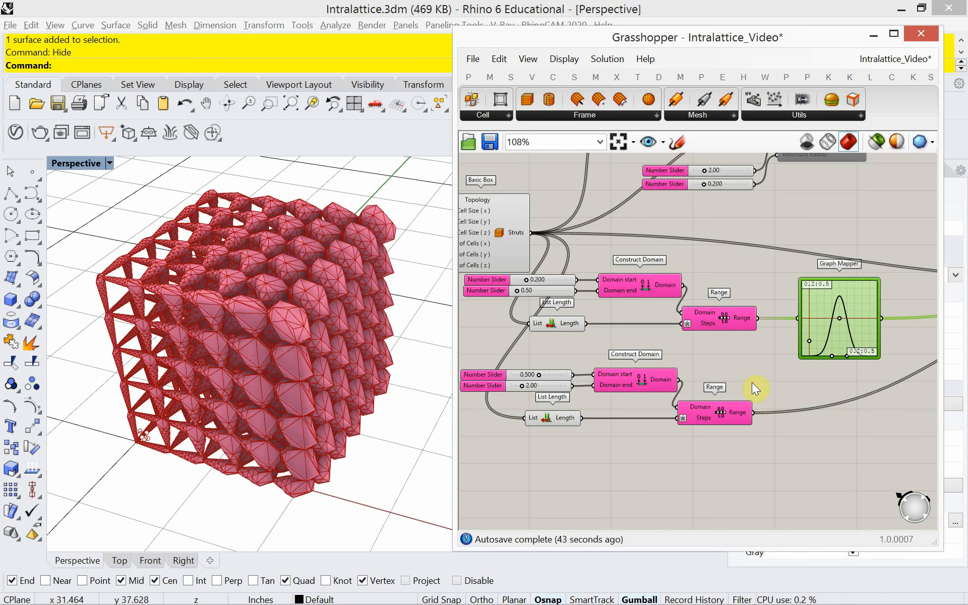
Duplicate the Graph Mapper and place the copy directly below the original, beside the lower Range component
right_drag(753, 383, 649, 348)
scroll(649, 351, down, 3)
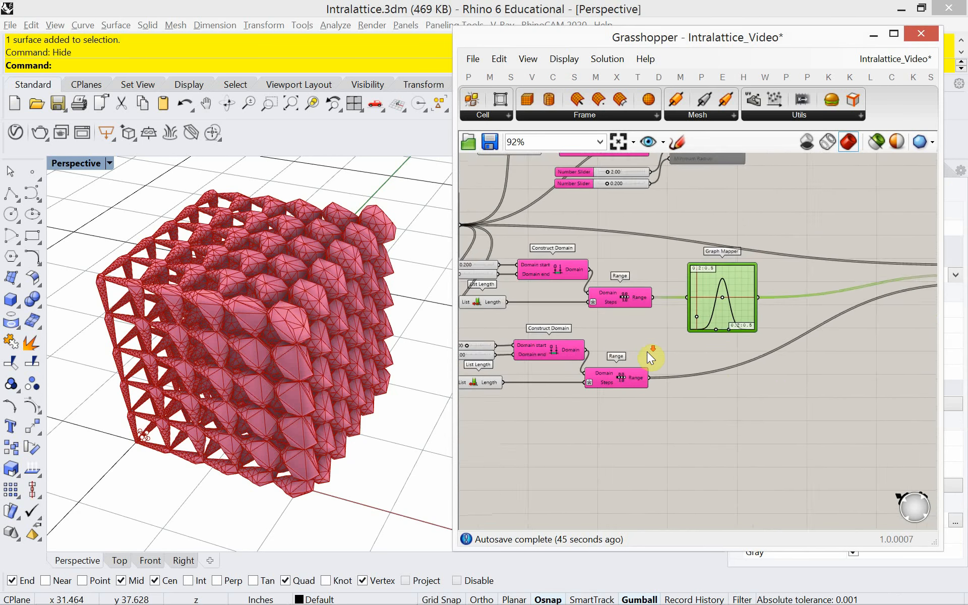
scroll(618, 354, up, 3)
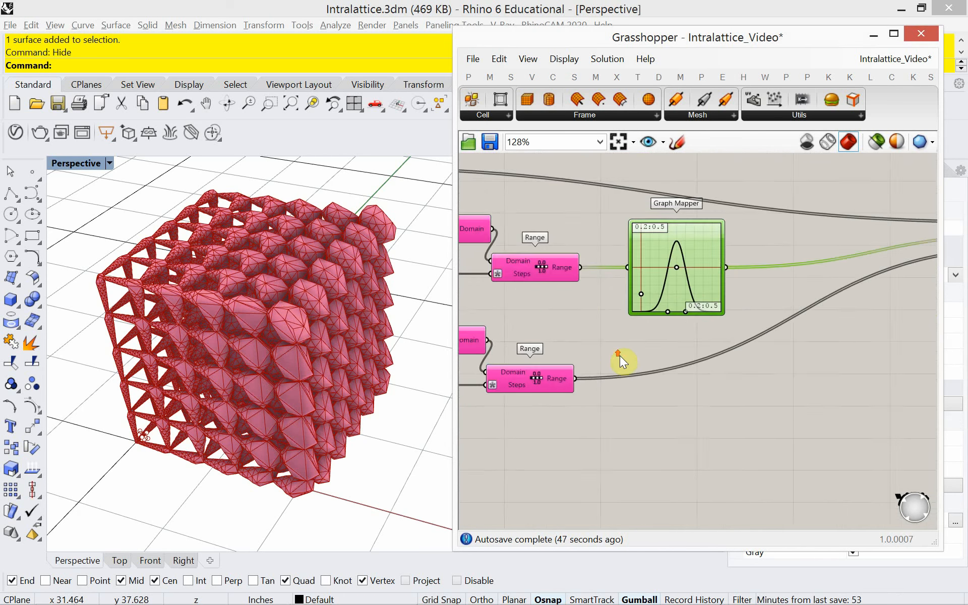
right_drag(709, 339, 579, 364)
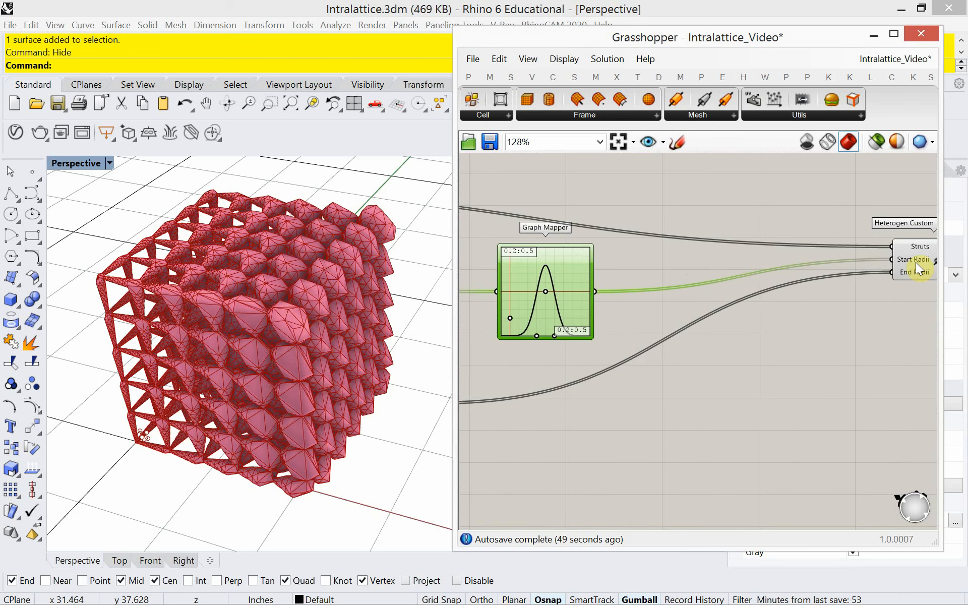
scroll(806, 304, down, 1)
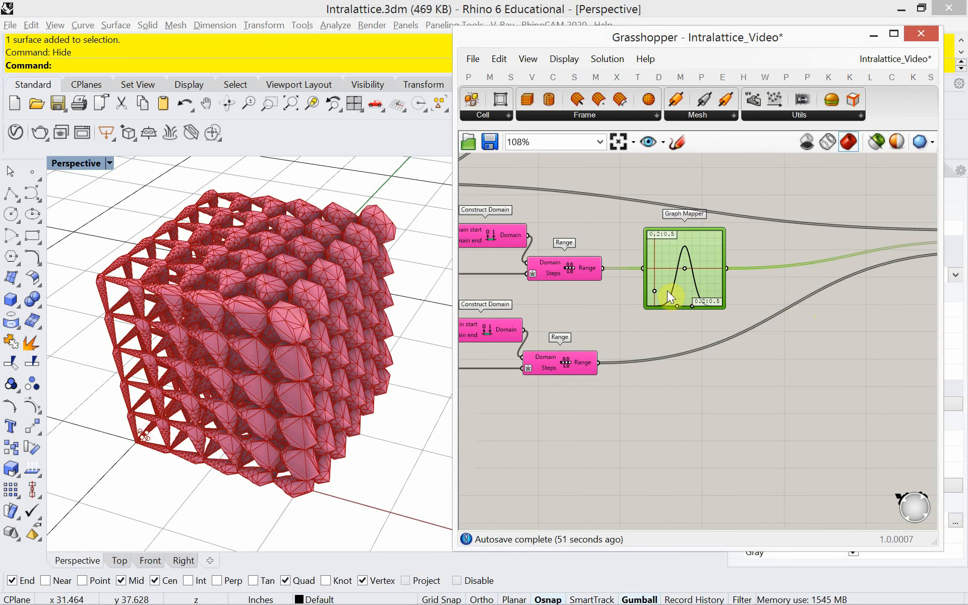
key(ctrl+c)
key(ctrl+v)
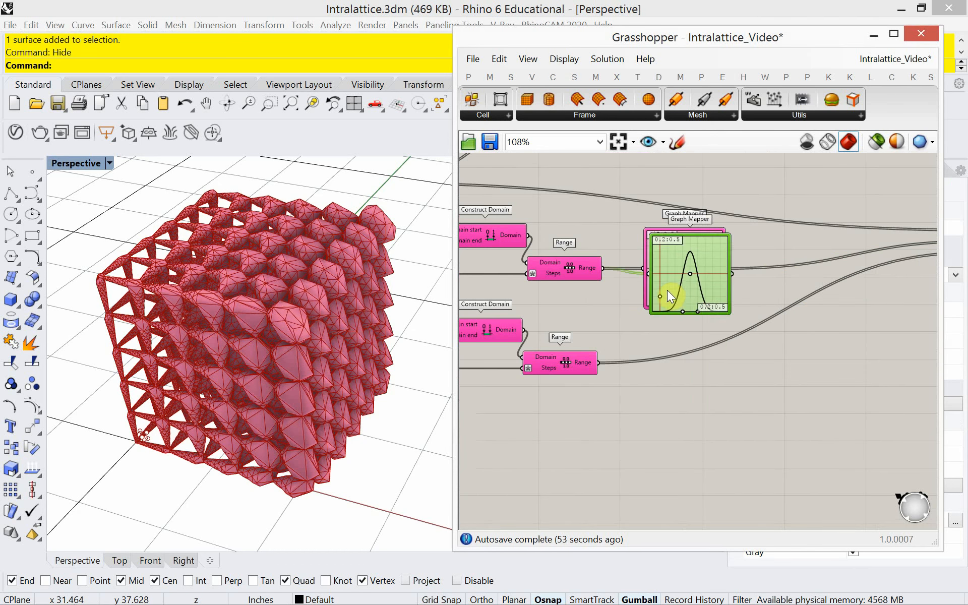
drag(667, 290, 666, 376)
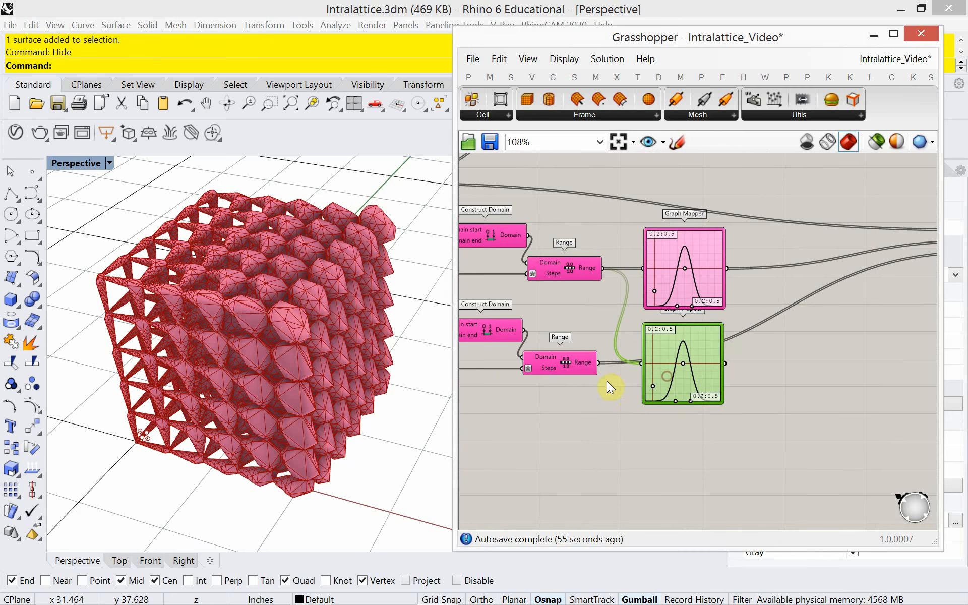
Connect the lower Range output to the copied Graph Mapper and its output to End Radii of Heterogen Custom
drag(598, 362, 641, 363)
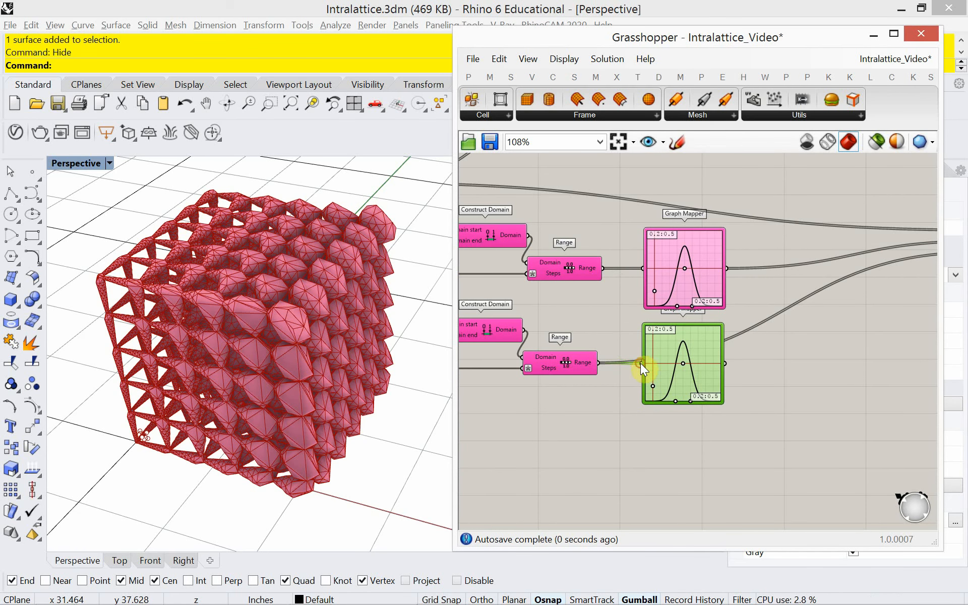
drag(725, 363, 892, 298)
scroll(761, 371, down, 3)
scroll(903, 313, up, 3)
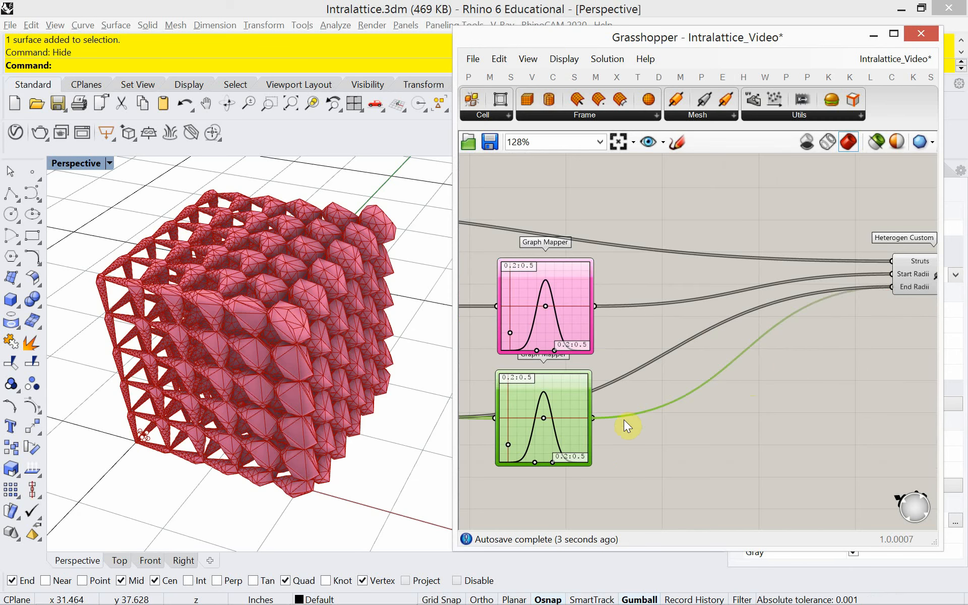
In the lower Graph Mapper's graph editor, set the X domain to run from 0.5 to 2
right_drag(621, 400, 772, 341)
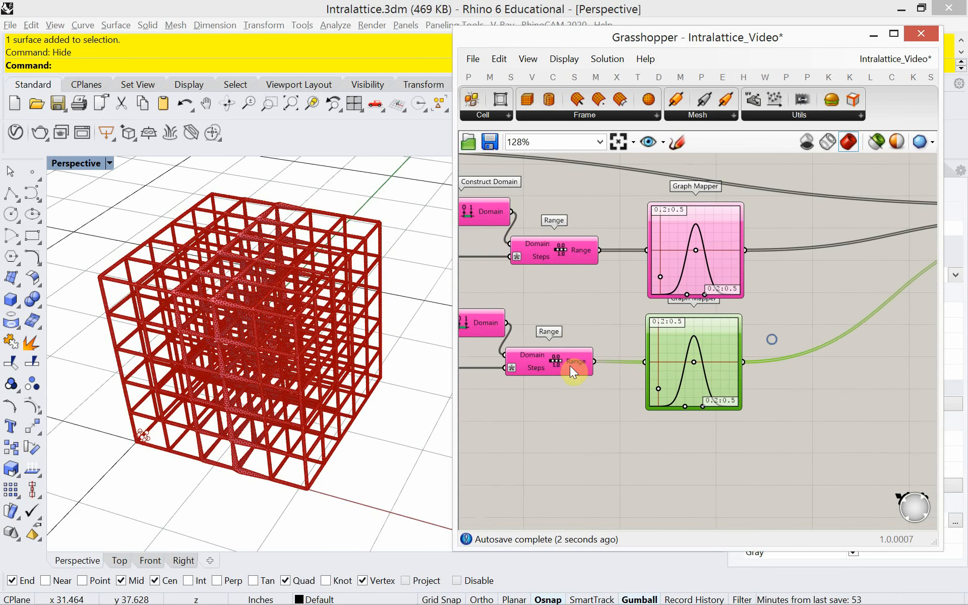
right_drag(570, 365, 675, 361)
scroll(676, 361, down, 2)
right_drag(601, 404, 636, 407)
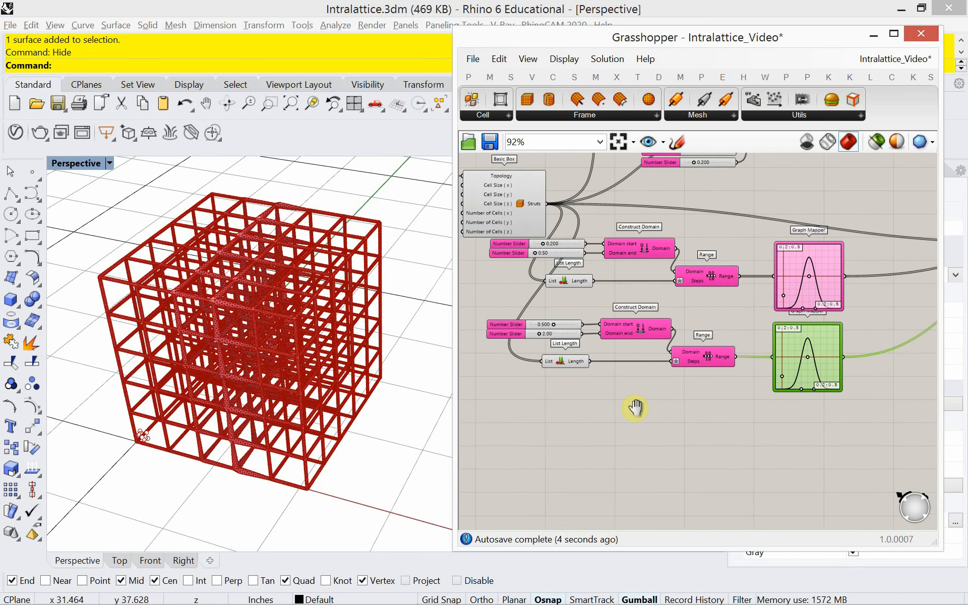
scroll(789, 364, up, 3)
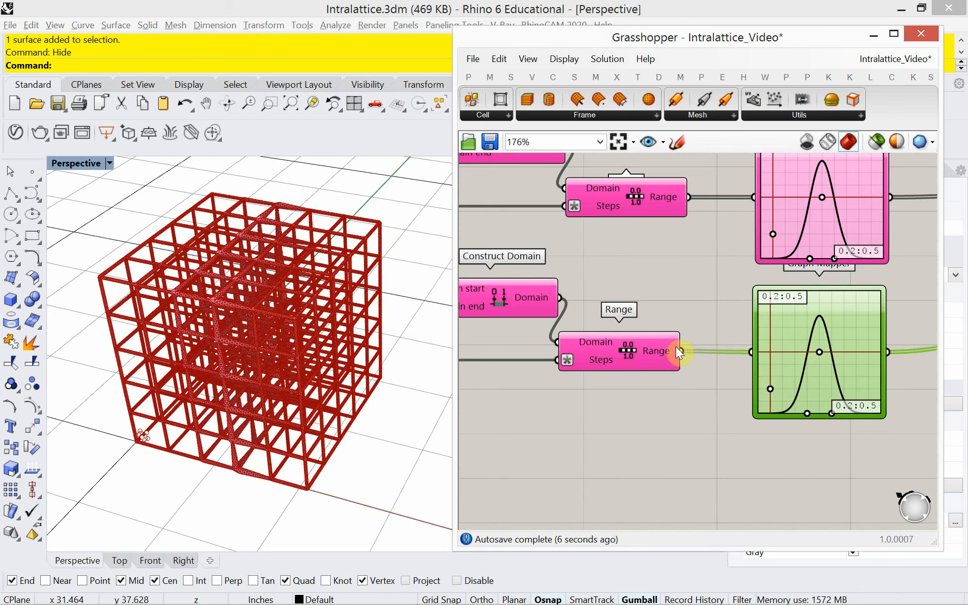
scroll(659, 411, down, 3)
mouse_move(642, 421)
right_down()
mouse_move(664, 404)
mouse_move(633, 417)
right_up()
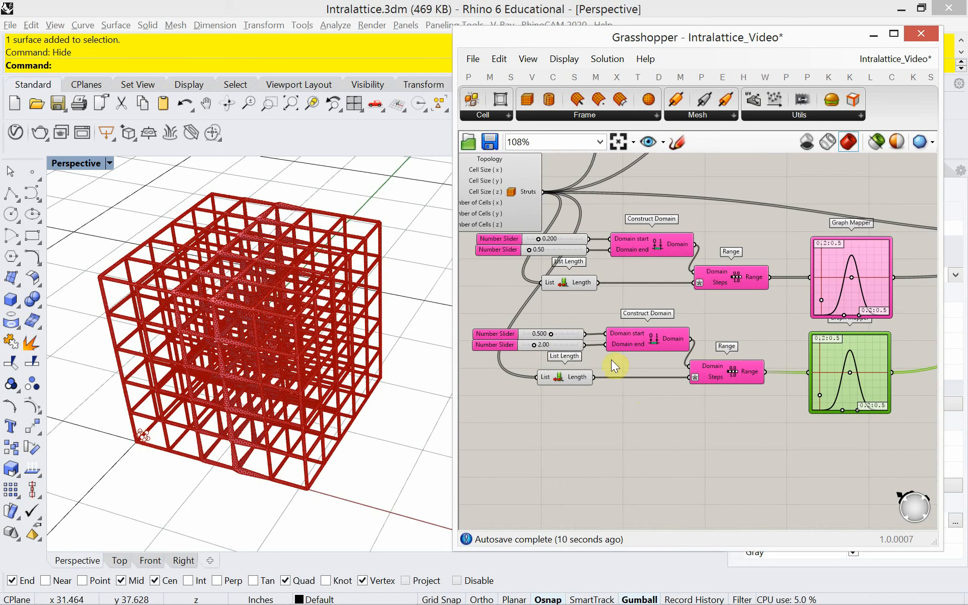
double_click(834, 368)
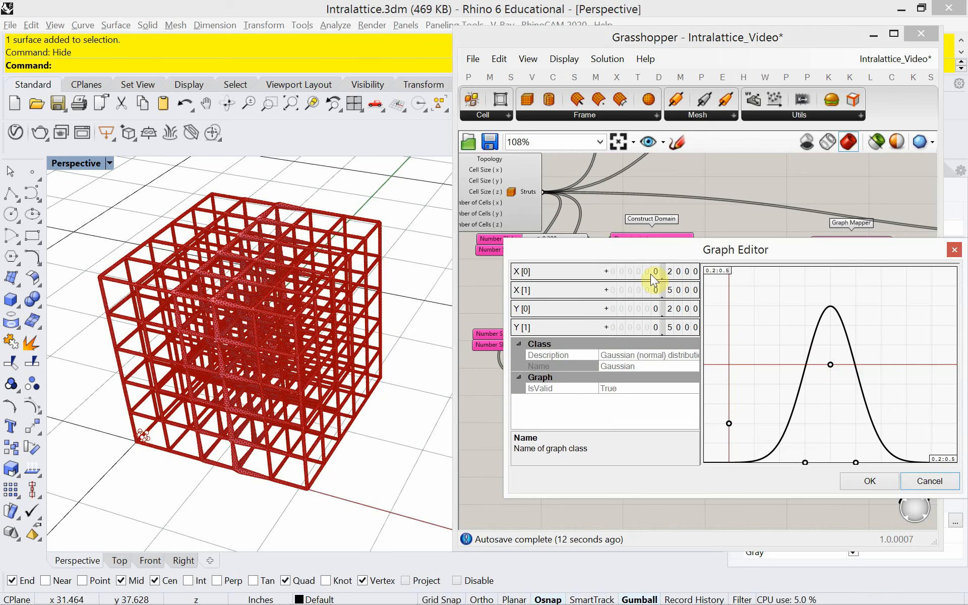
double_click(672, 271)
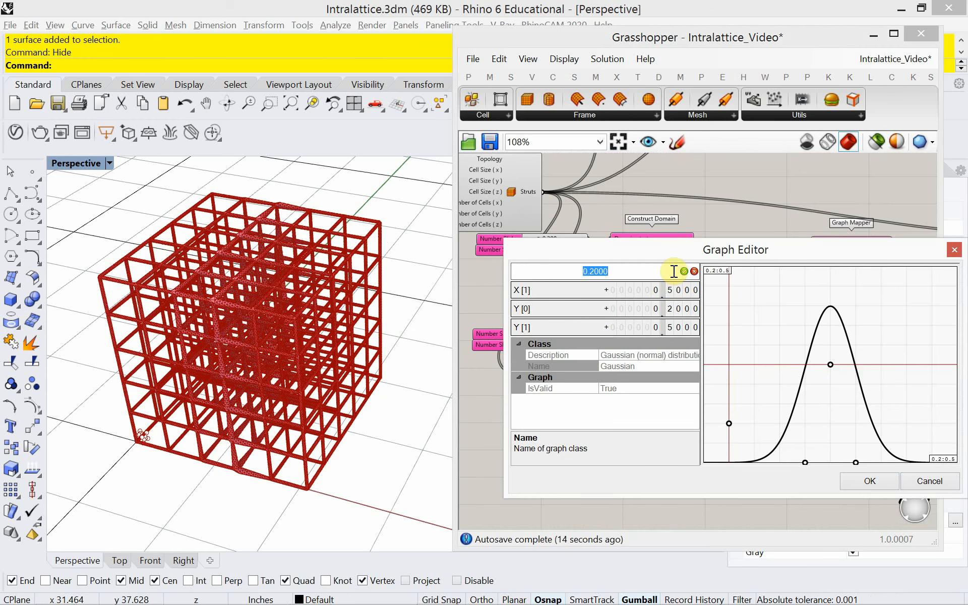
text(.5)
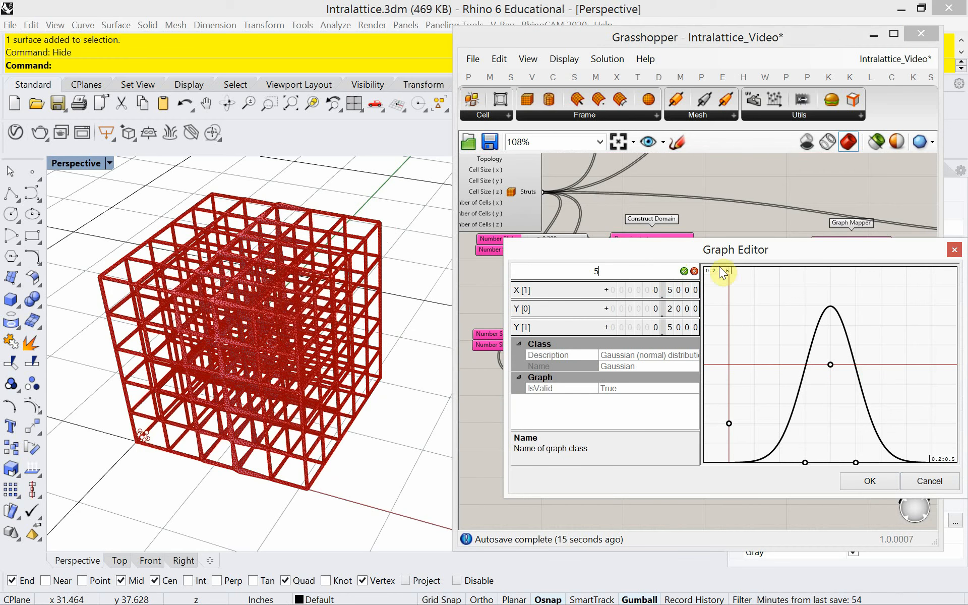
click(684, 272)
double_click(683, 294)
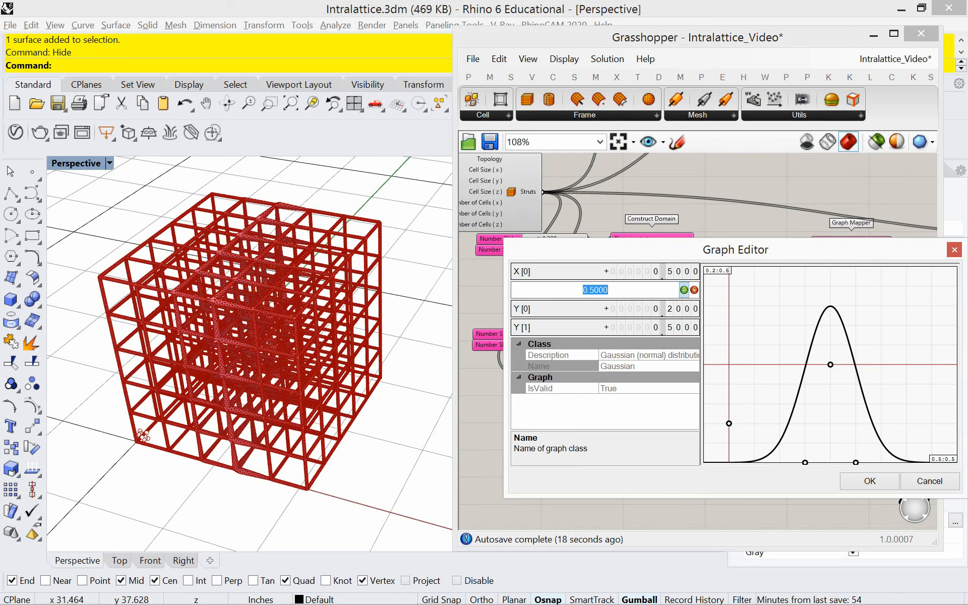
text(2)
click(685, 291)
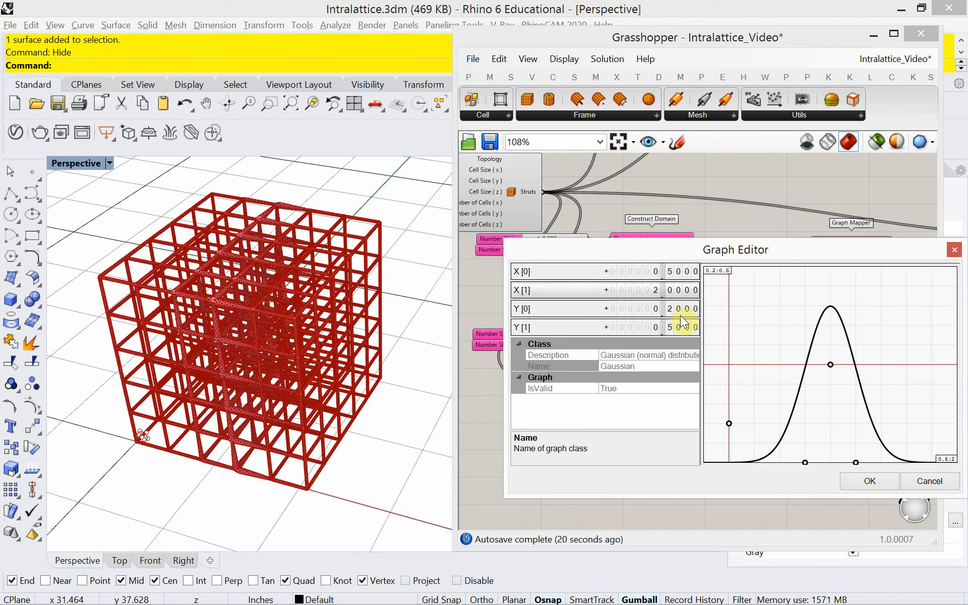
Set the lower Graph Mapper's Y domain to run from 0.5 to 2 and apply the graph settings
double_click(680, 311)
text(.5)
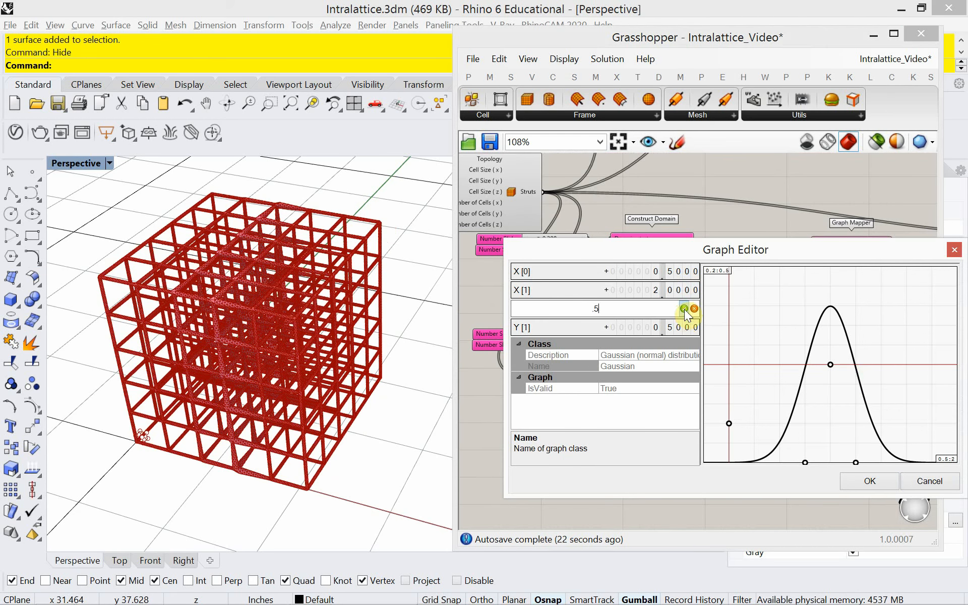
click(684, 308)
double_click(682, 328)
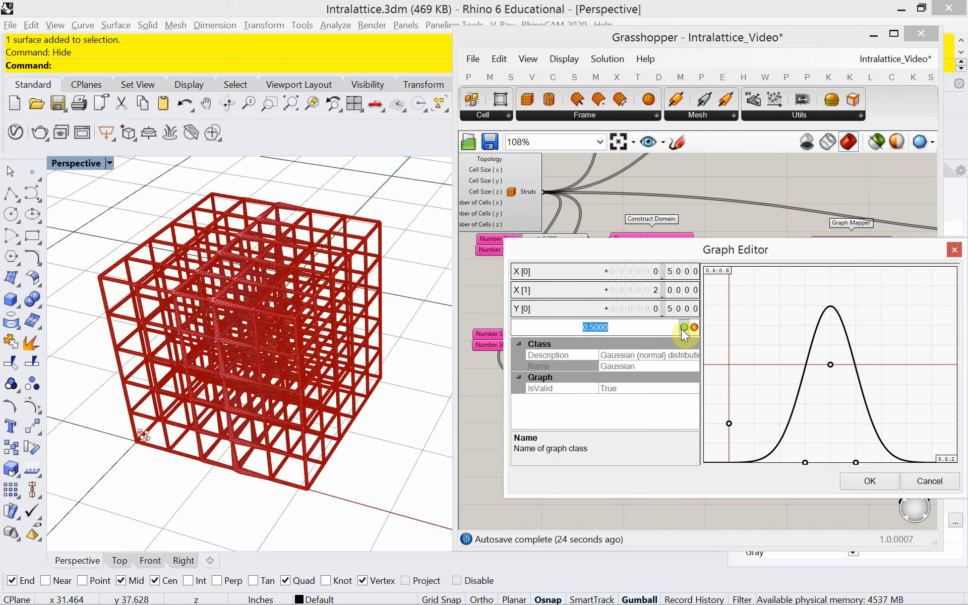
text(2)
click(683, 327)
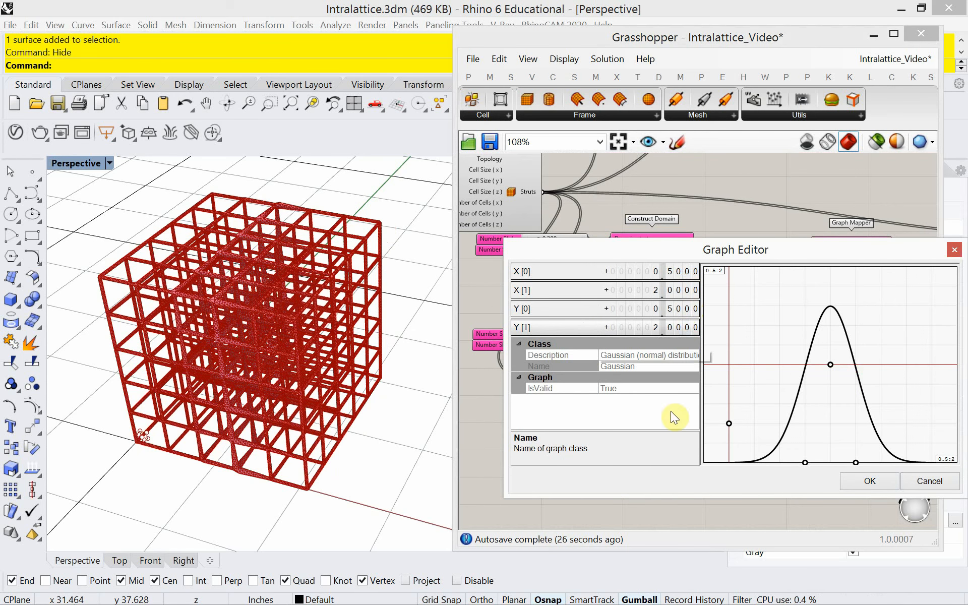
click(853, 483)
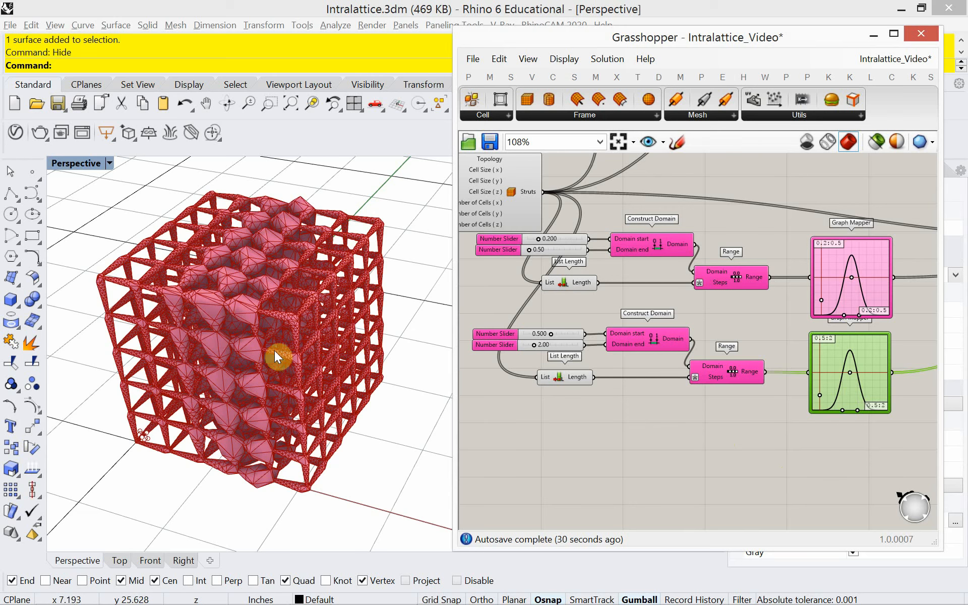
Shift the Gaussian peaks of both Graph Mappers close to the upper end of their X domains
right_drag(225, 328, 251, 314)
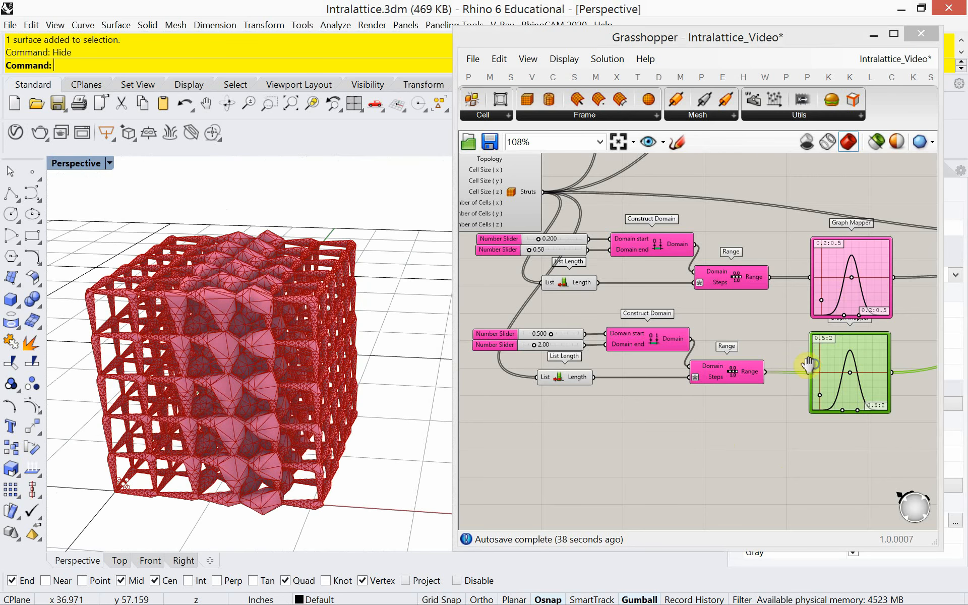
scroll(808, 364, up, 3)
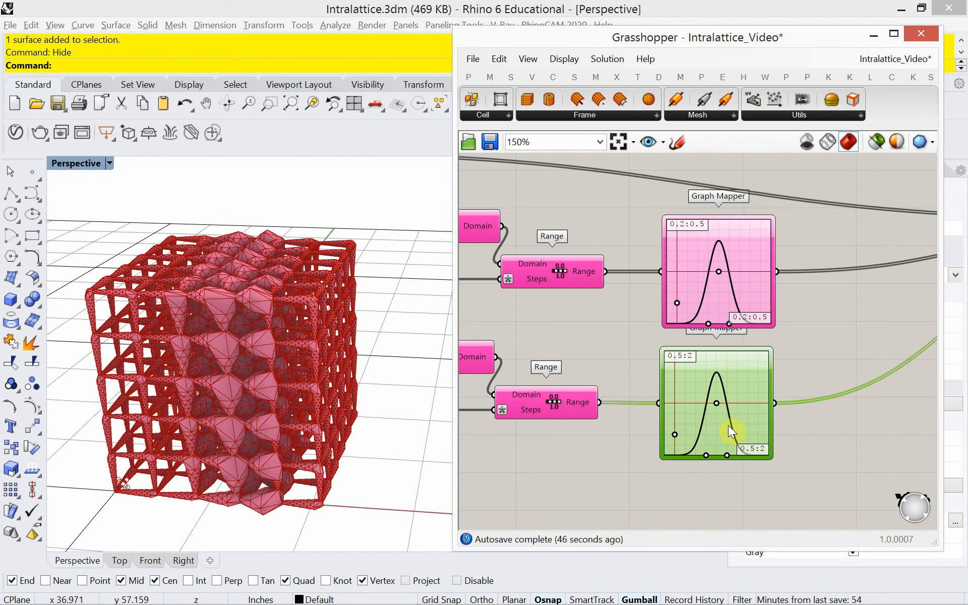
mouse_move(757, 453)
drag(732, 405, 759, 409)
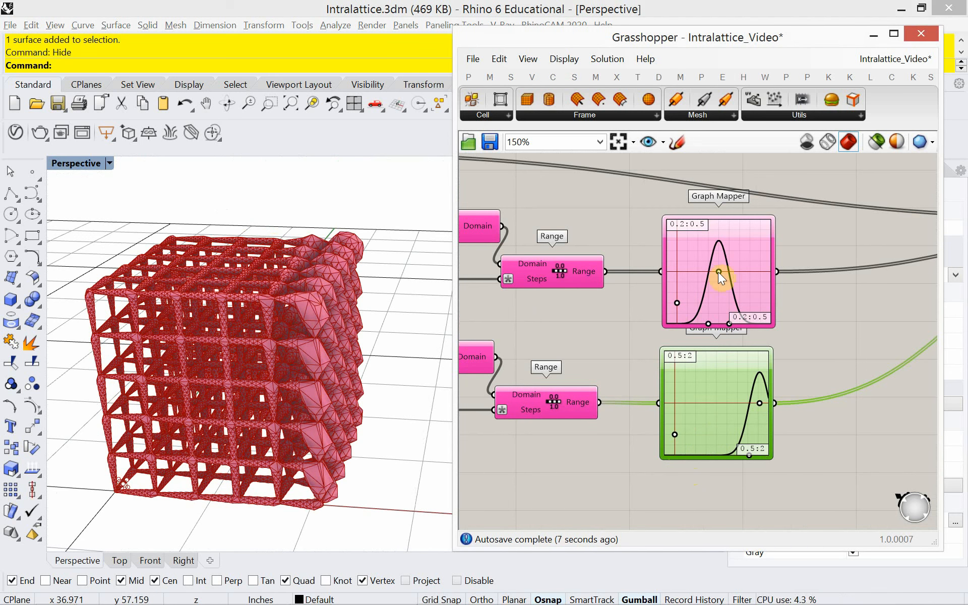
drag(750, 272, 784, 277)
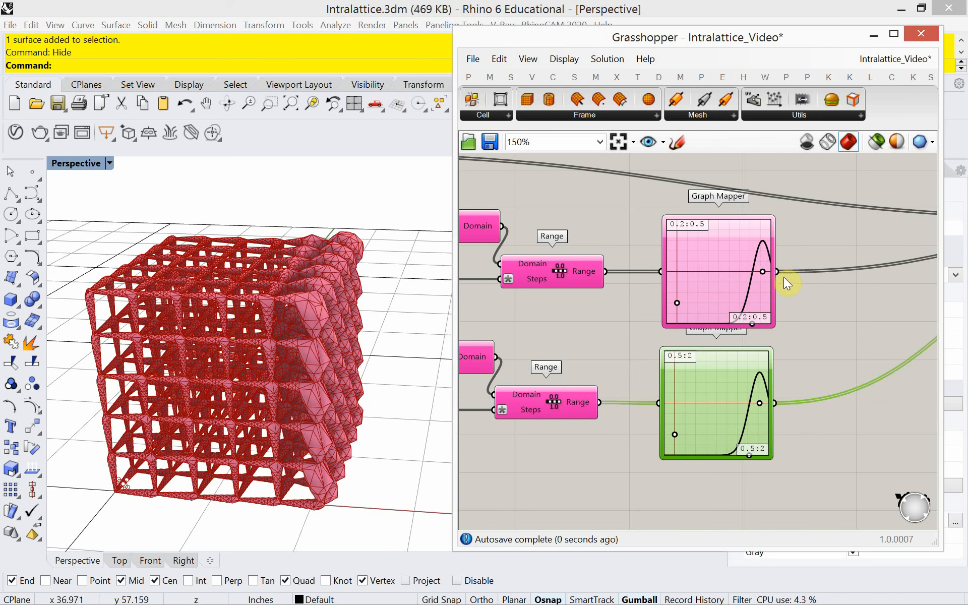
Shift the Gaussian peaks of both Graph Mappers toward the lower end of their X domains
drag(686, 271, 650, 282)
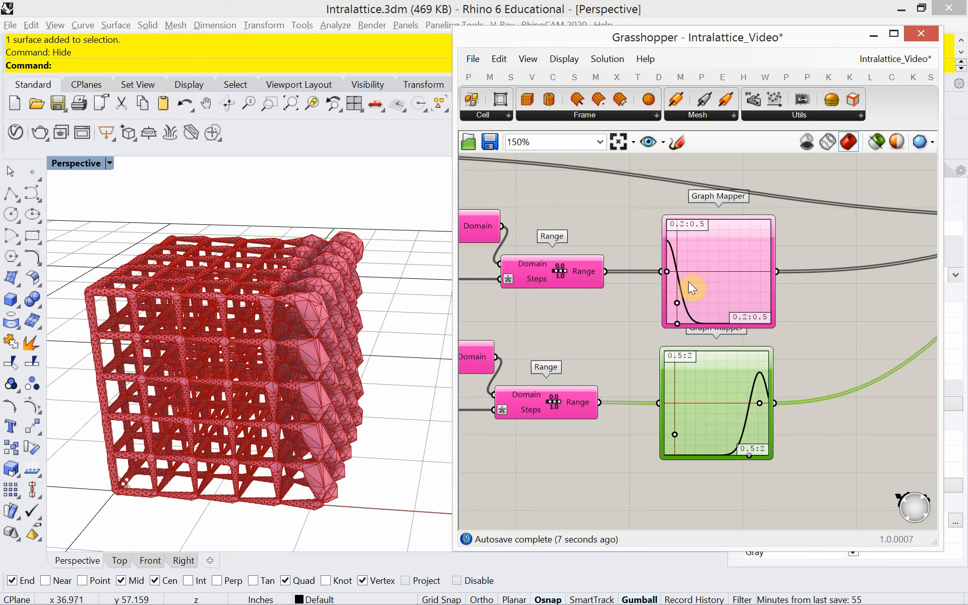
key(ctrl+z)
right_drag(356, 305, 353, 358)
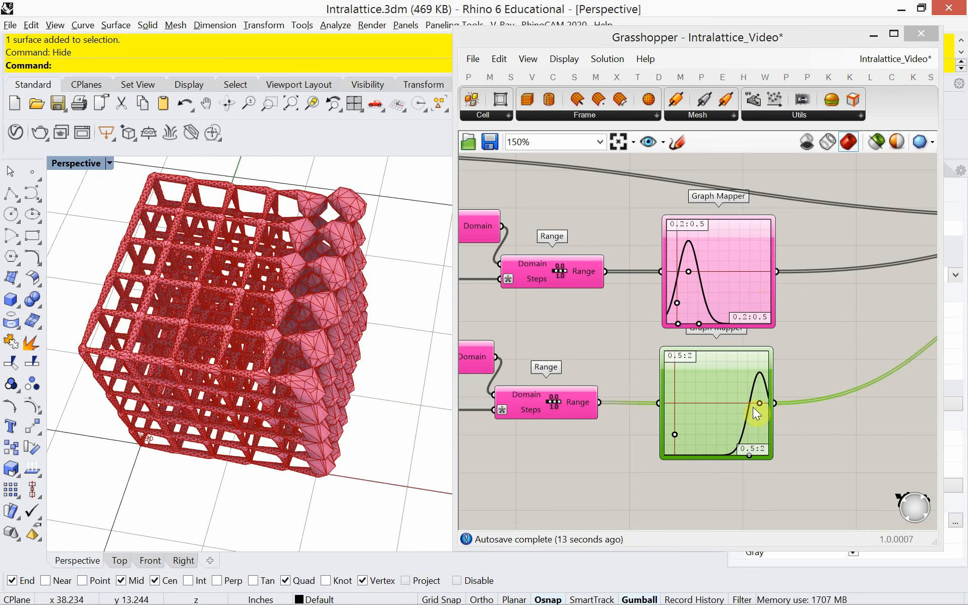
drag(758, 404, 693, 398)
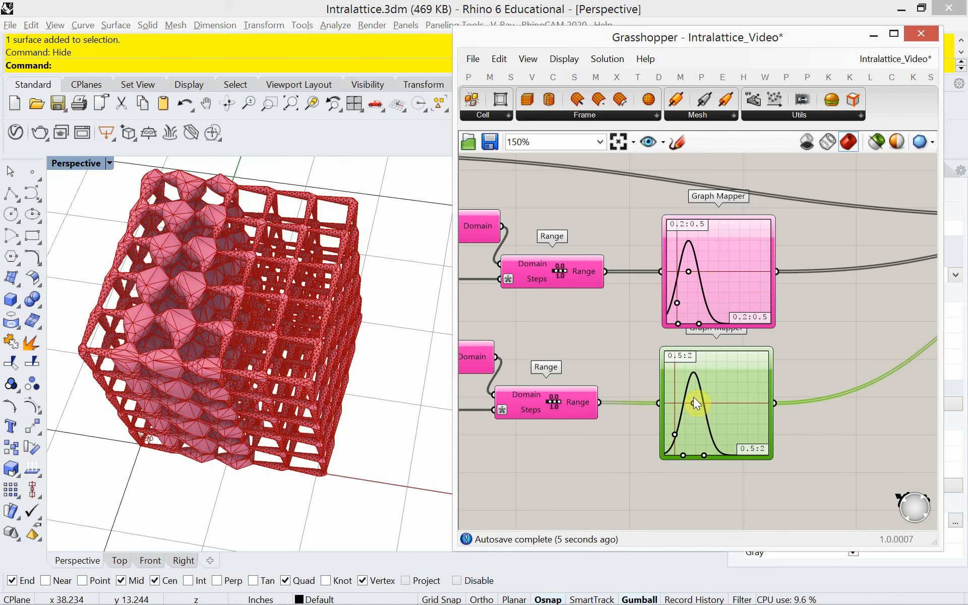
right_drag(222, 348, 242, 372)
scroll(242, 371, down, 3)
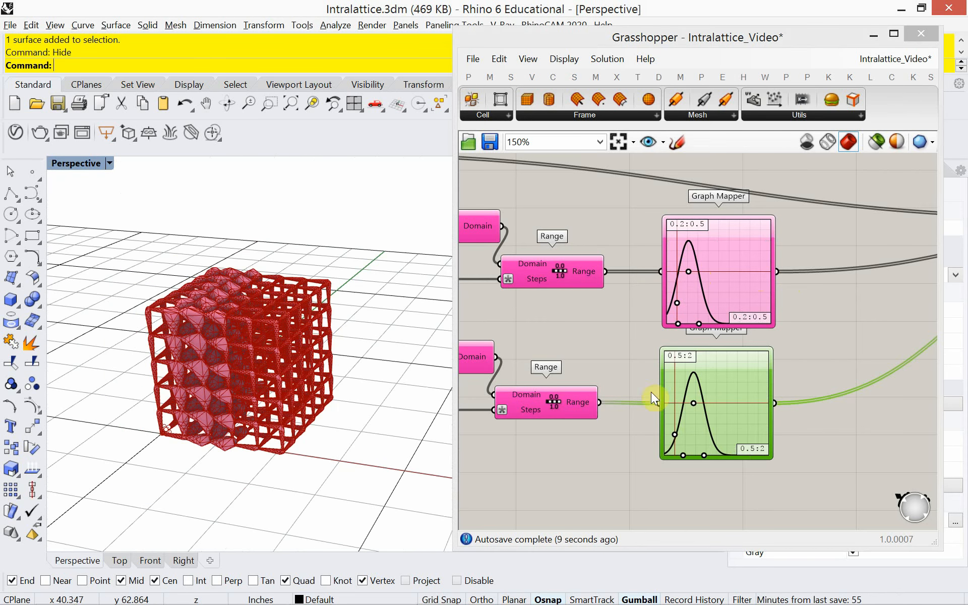
Change the Value List feeding Preset Cell from Grid to the X cell type and inspect the lattice
right_drag(651, 392, 715, 363)
scroll(714, 358, down, 3)
right_drag(642, 351, 636, 382)
scroll(636, 352, down, 3)
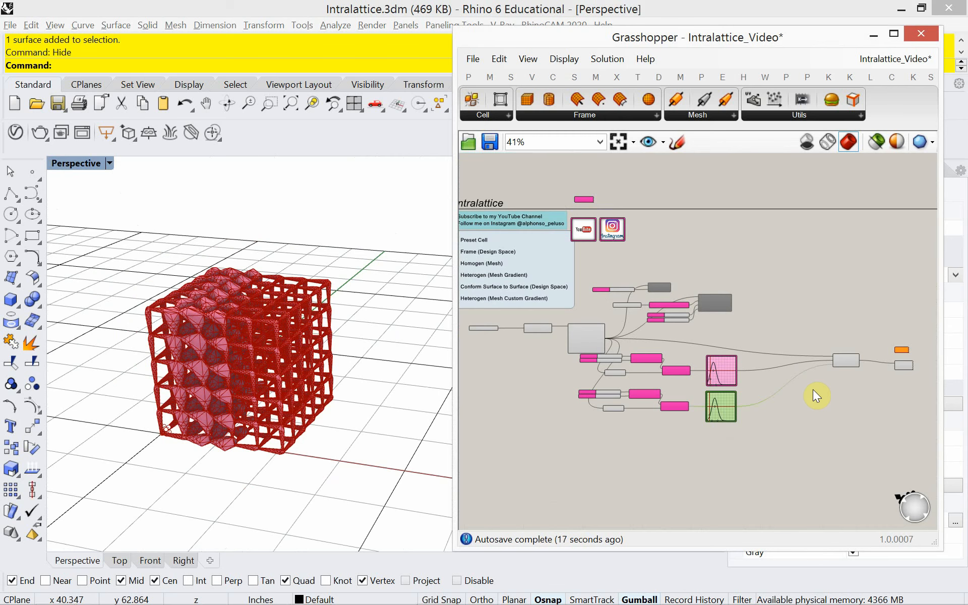
right_drag(576, 389, 671, 394)
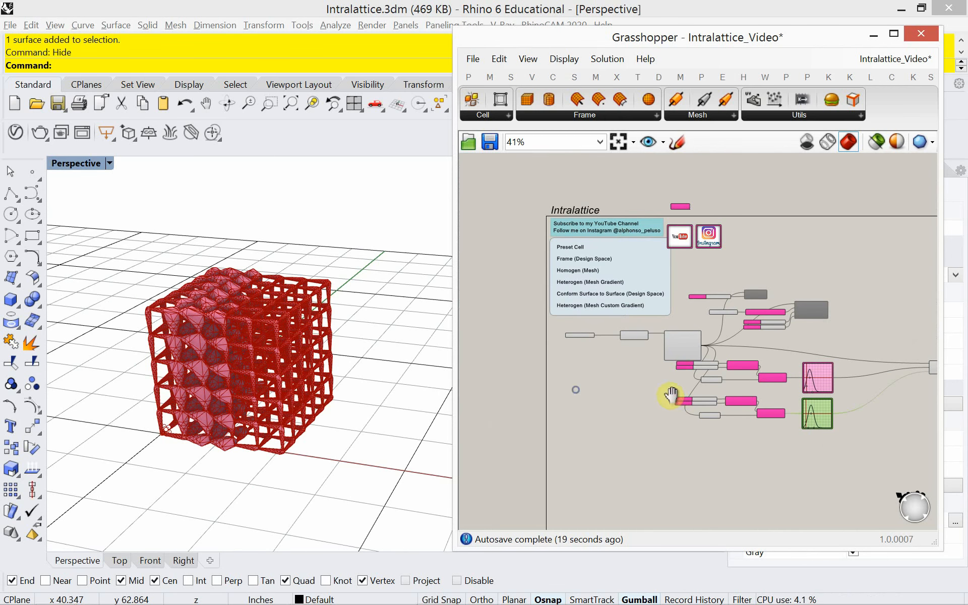
scroll(579, 343, up, 5)
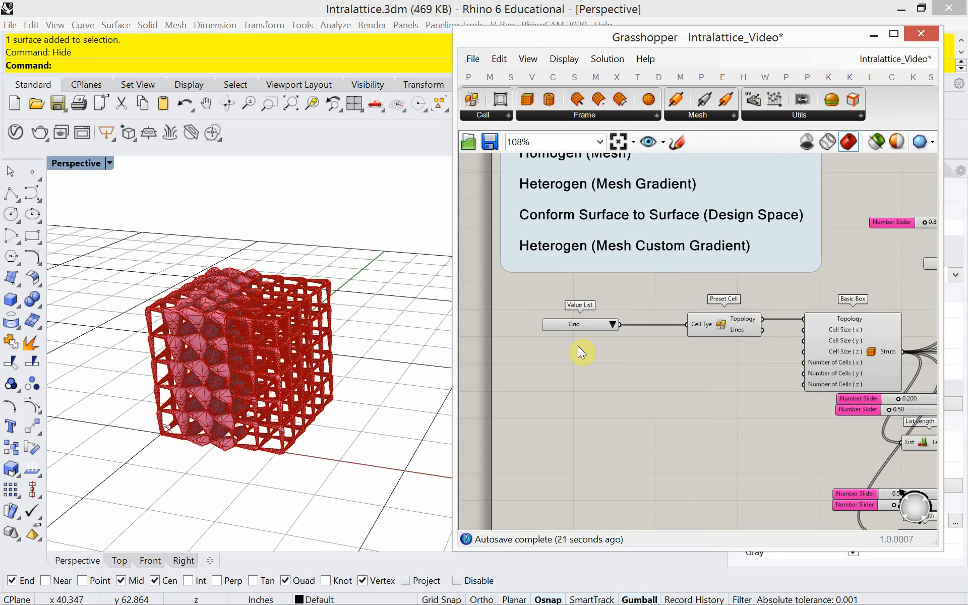
scroll(569, 322, up, 2)
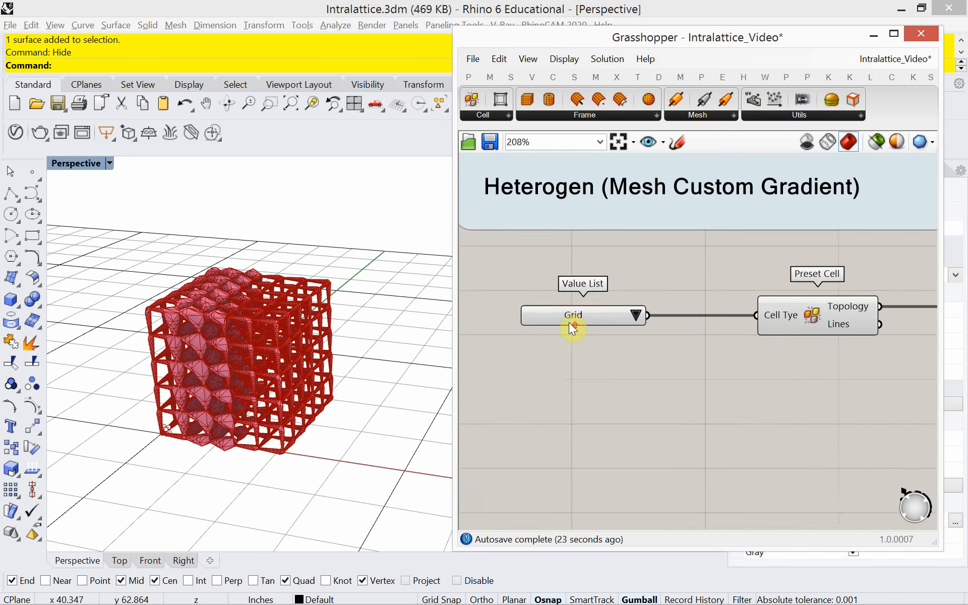
right_drag(325, 366, 271, 369)
scroll(271, 367, up, 3)
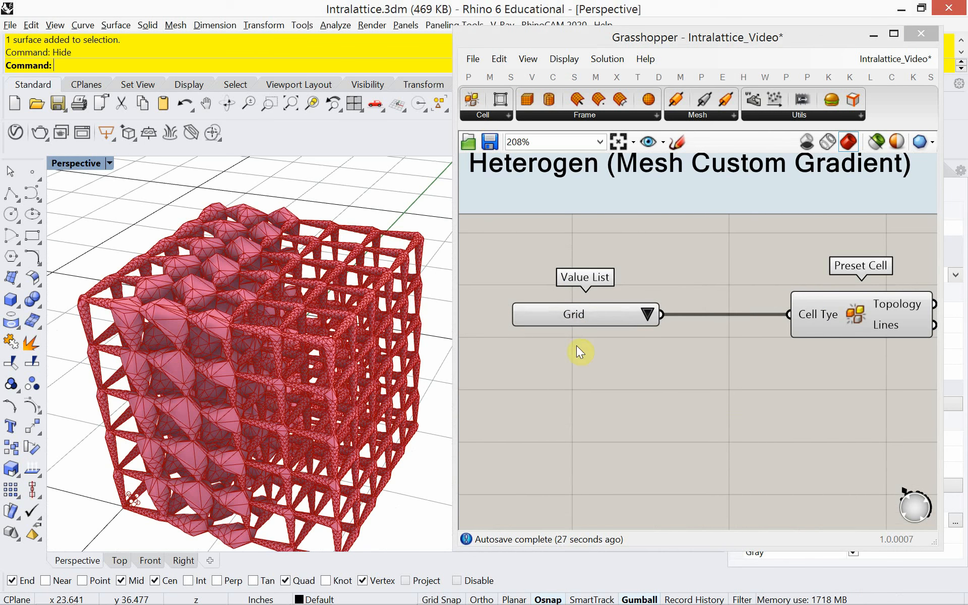
click(647, 315)
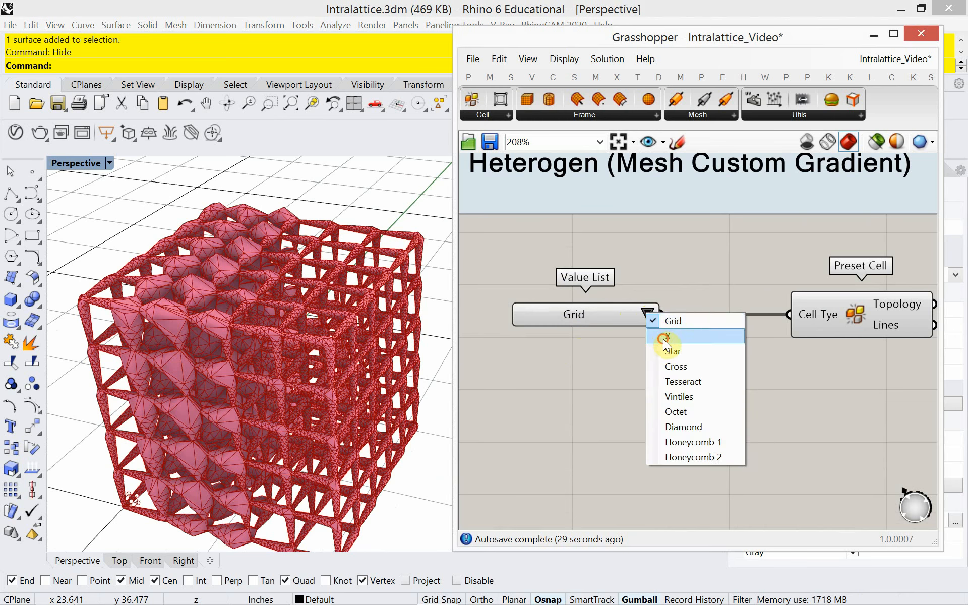
click(592, 370)
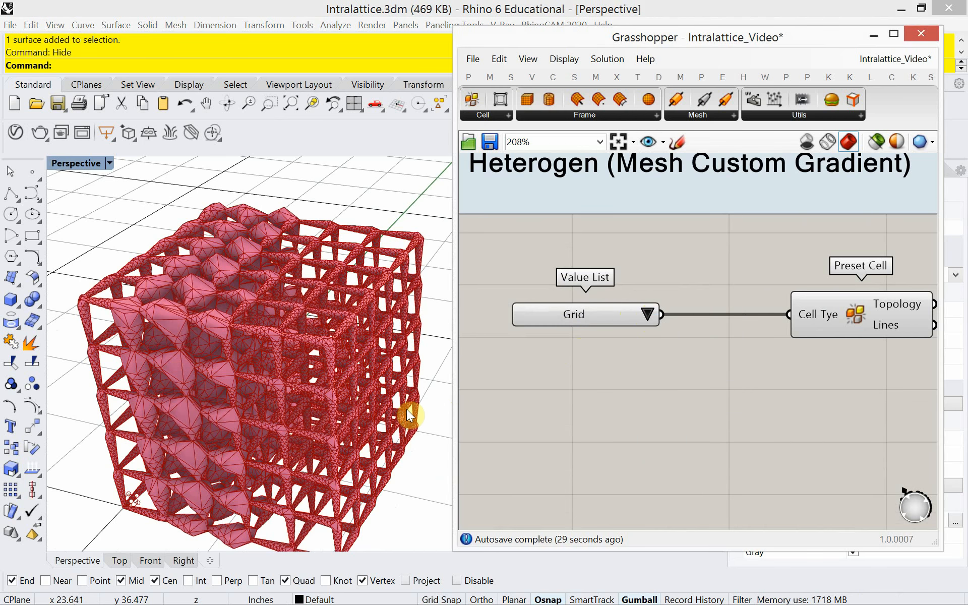
right_drag(348, 411, 324, 386)
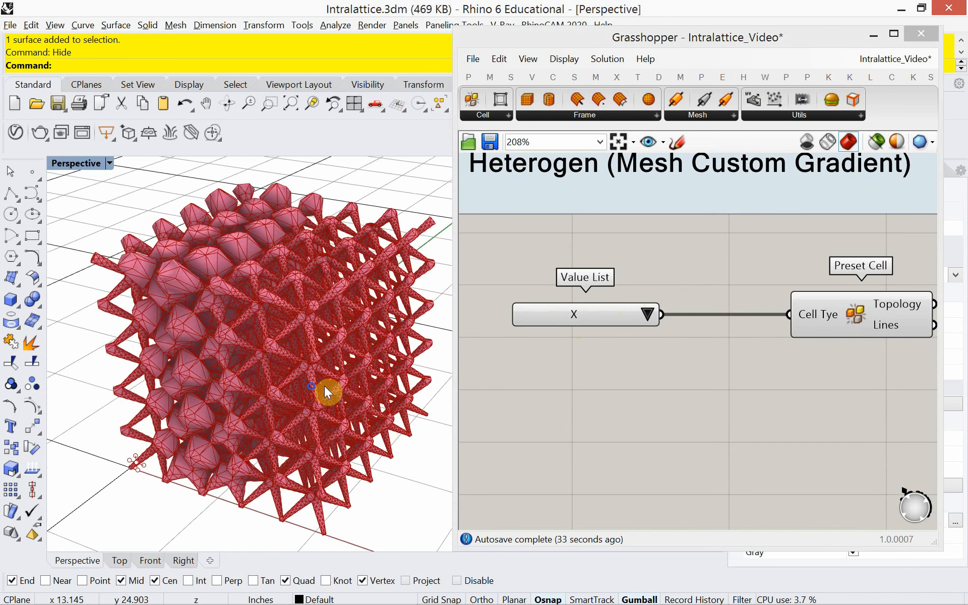
Try the Star and Cross cell types in the Value List feeding Preset Cell
click(645, 317)
click(659, 356)
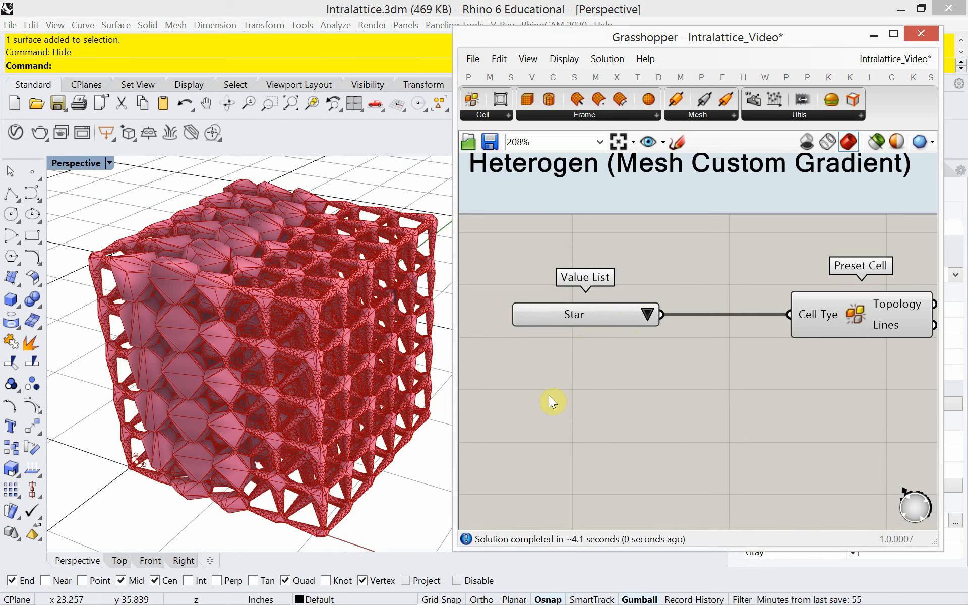
click(644, 317)
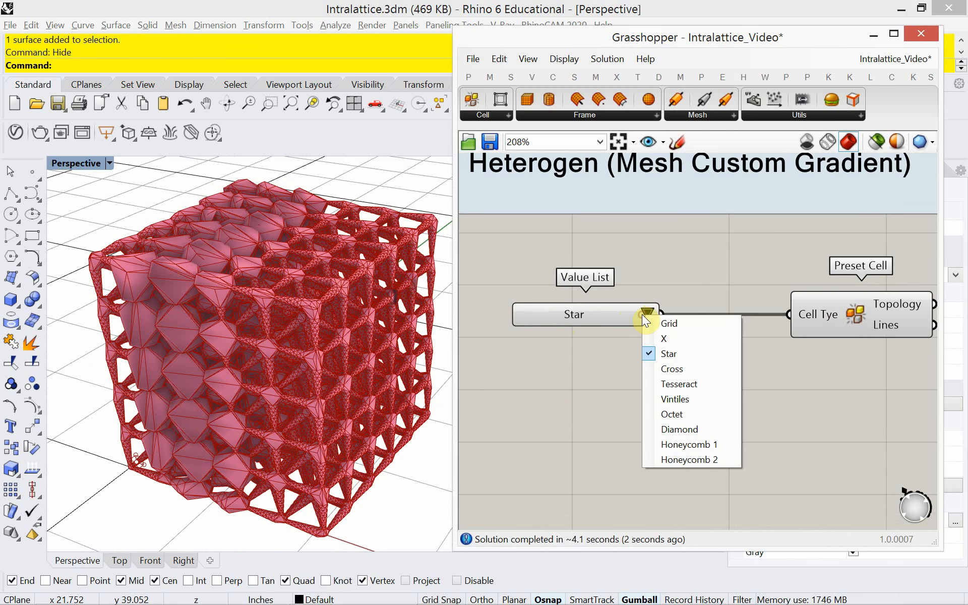
click(666, 367)
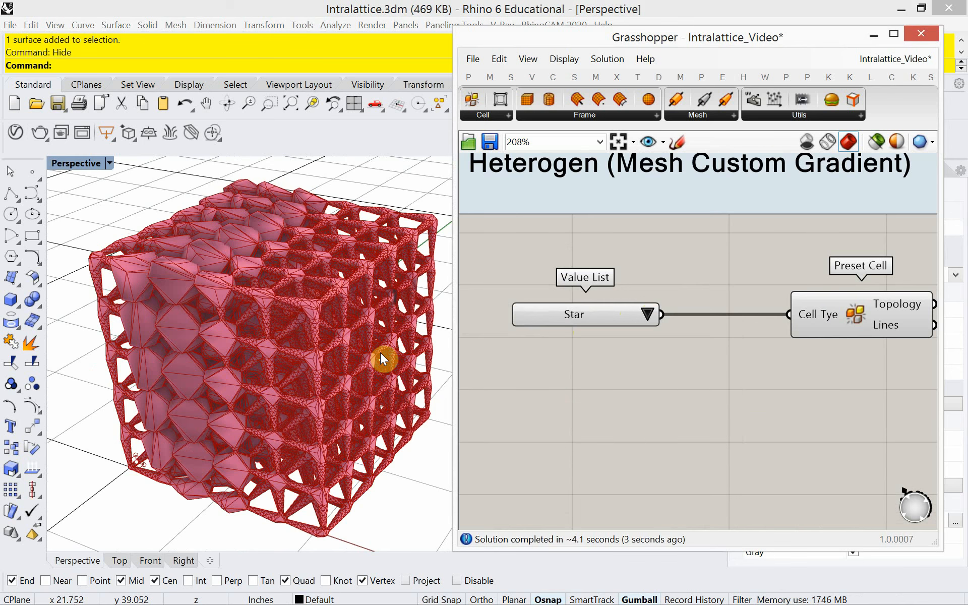
mouse_move(320, 383)
right_down()
mouse_move(319, 336)
mouse_move(358, 374)
mouse_move(320, 402)
mouse_move(313, 350)
mouse_move(231, 330)
mouse_move(255, 378)
mouse_move(328, 399)
right_up()
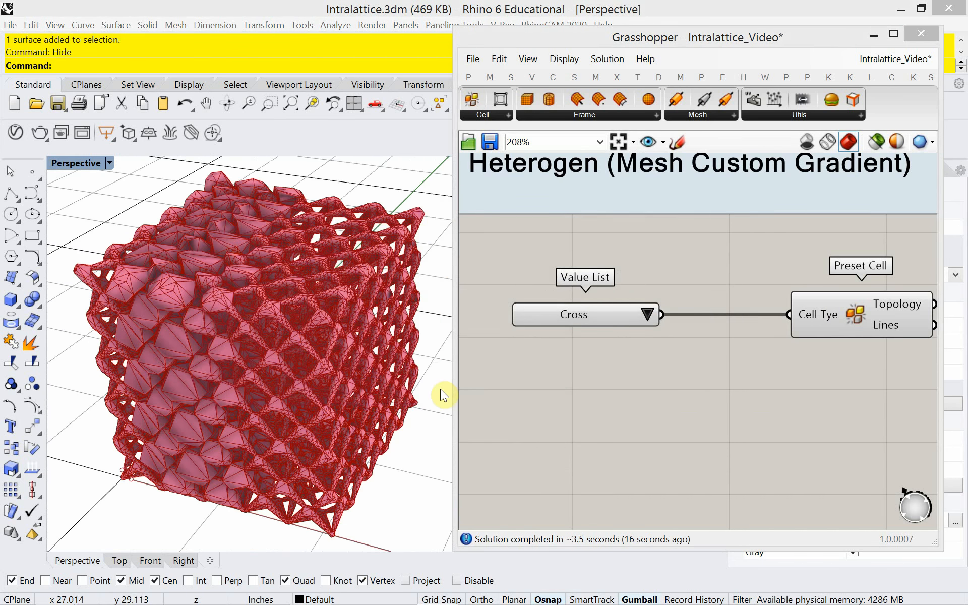
Place an Intralattice Mesh Report component below Custom Preview and connect the Heterogen Custom mesh to its Mesh input
right_click(597, 369)
scroll(565, 378, down, 5)
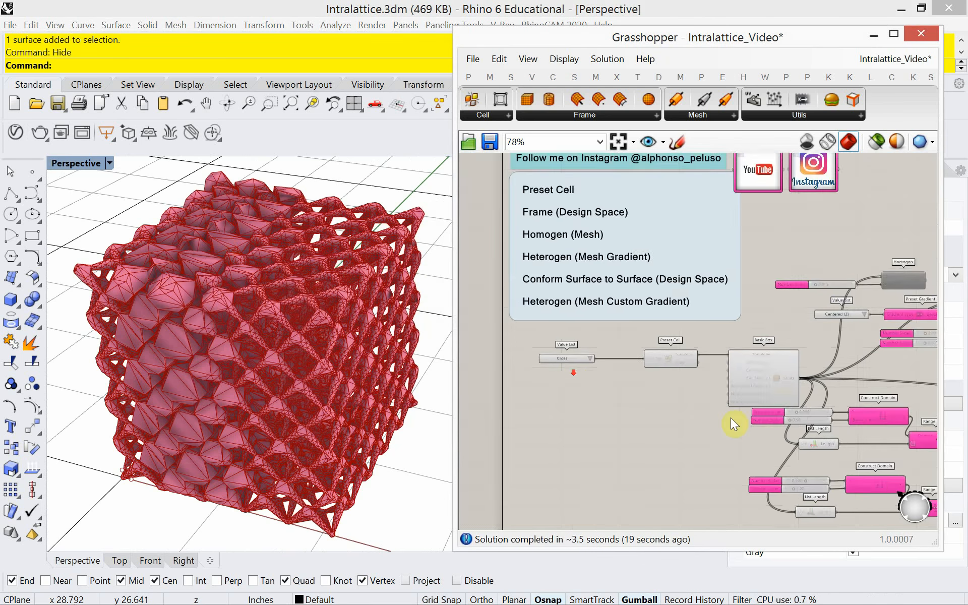
right_drag(731, 418, 656, 311)
right_drag(762, 368, 635, 327)
right_drag(752, 368, 612, 372)
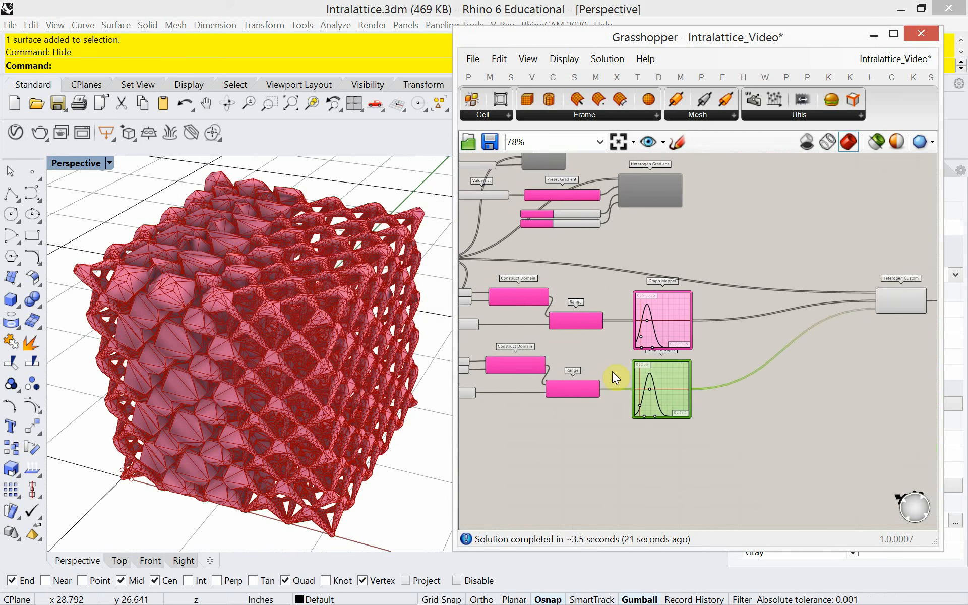
right_drag(838, 363, 690, 369)
scroll(869, 291, up, 4)
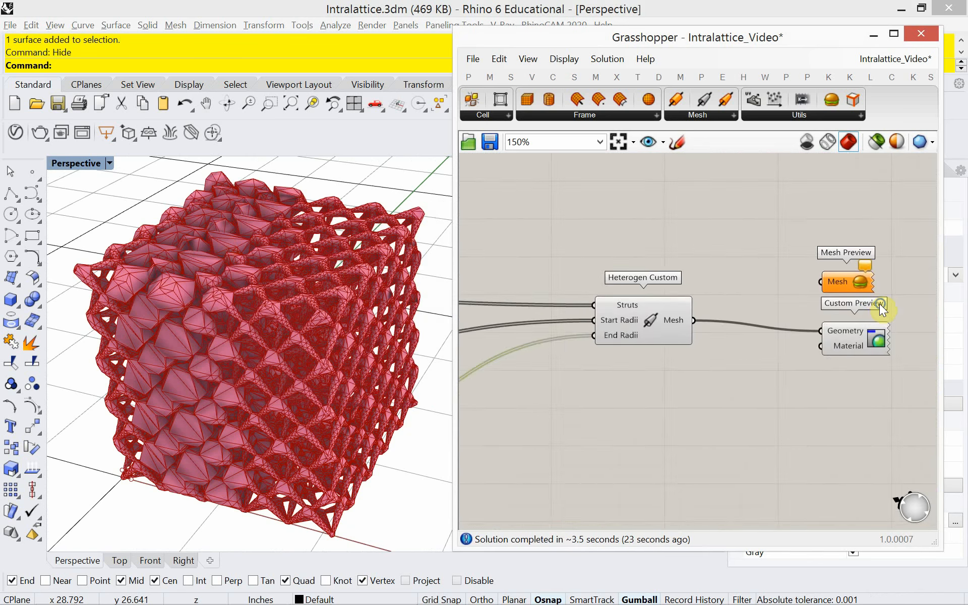
right_drag(880, 304, 774, 293)
drag(781, 328, 774, 323)
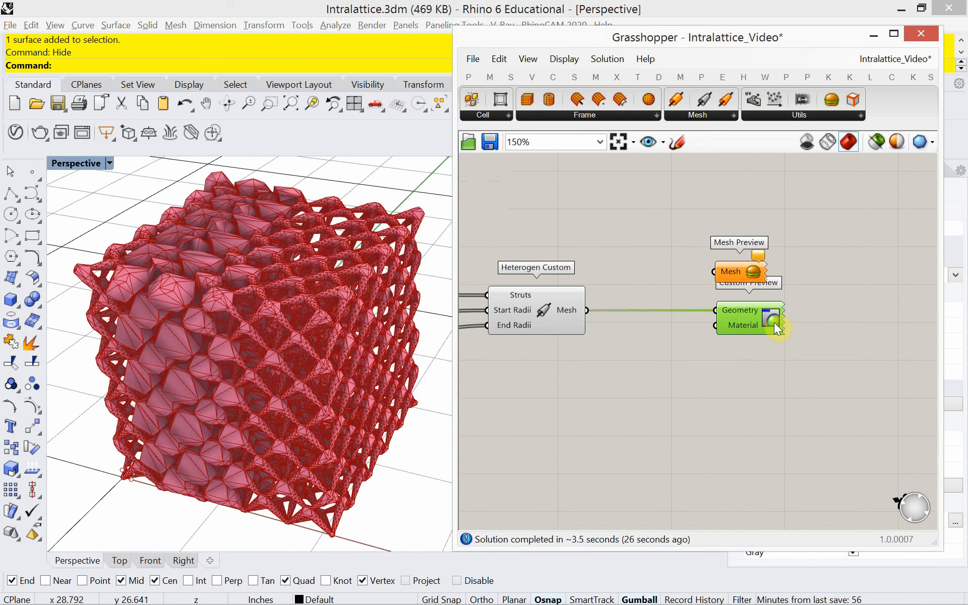
click(849, 118)
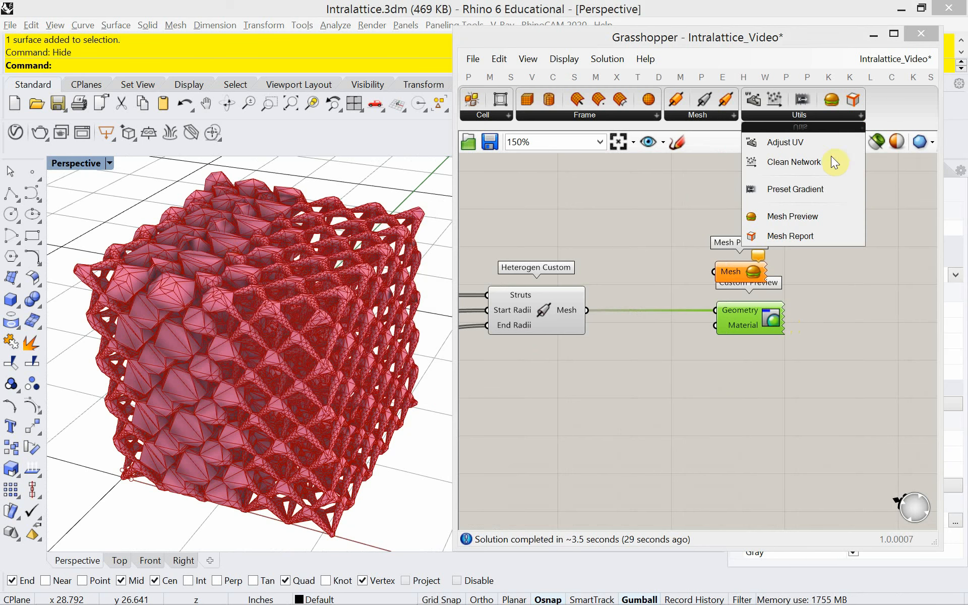
drag(818, 231, 748, 383)
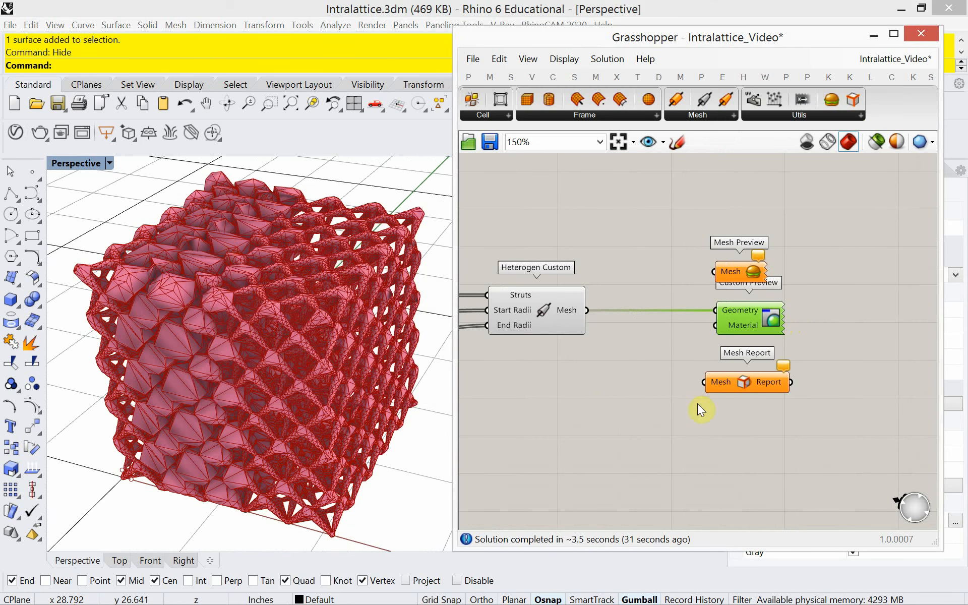
drag(586, 310, 705, 382)
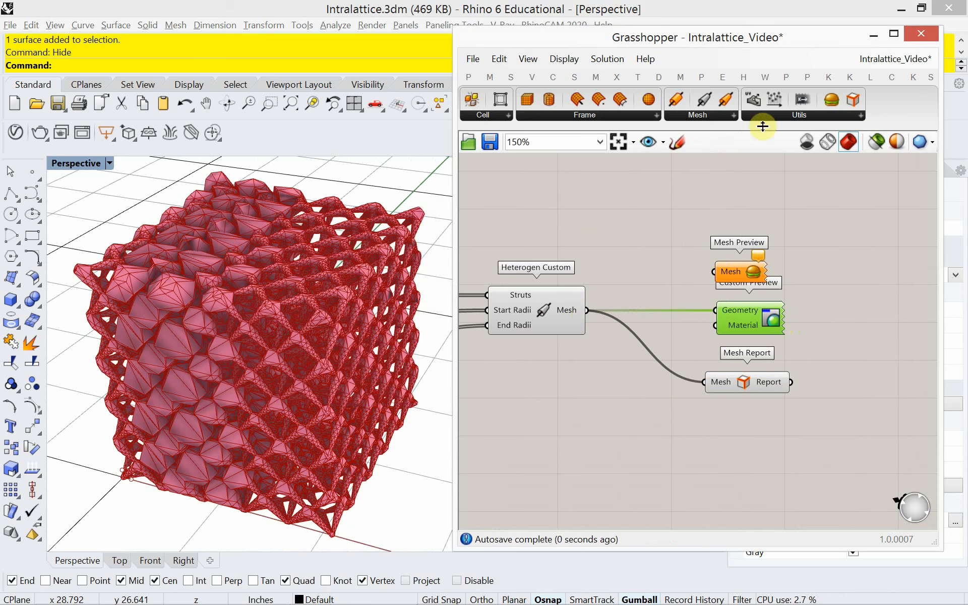
Add a Panel beside Mesh Report and connect the Report output to it
click(468, 77)
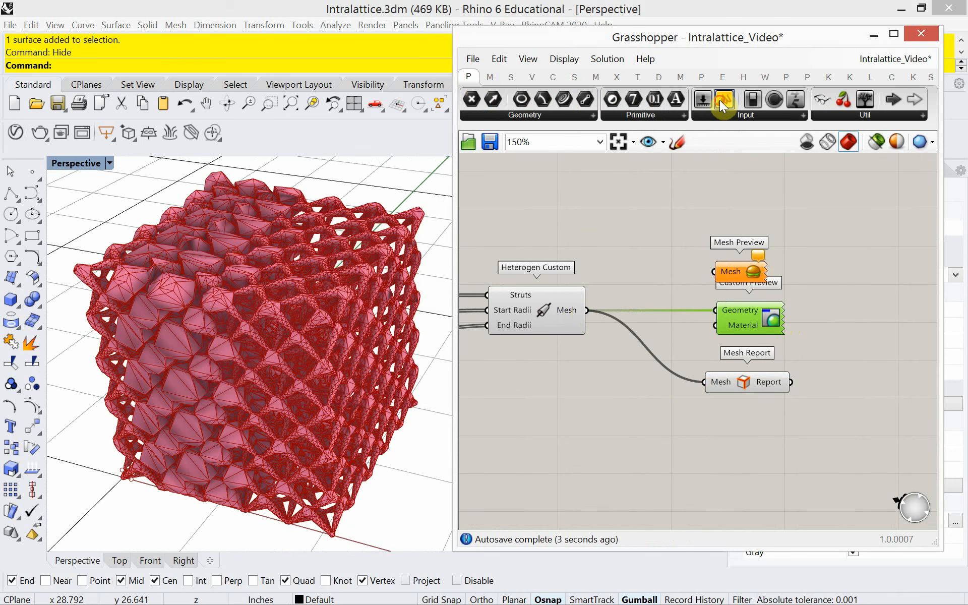
drag(724, 99, 861, 389)
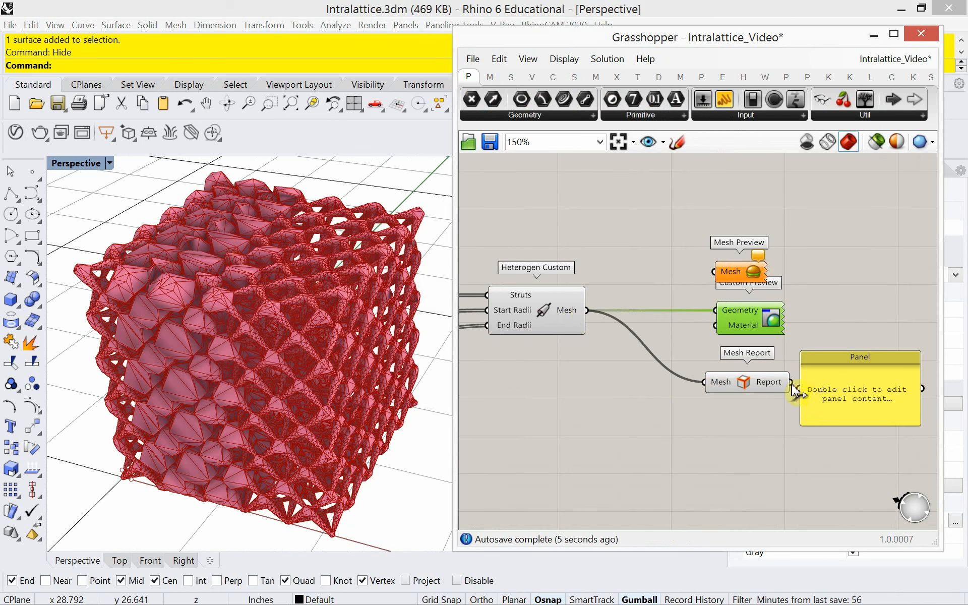
drag(791, 384, 804, 395)
right_drag(729, 425, 665, 411)
drag(776, 393, 798, 380)
drag(800, 383, 800, 387)
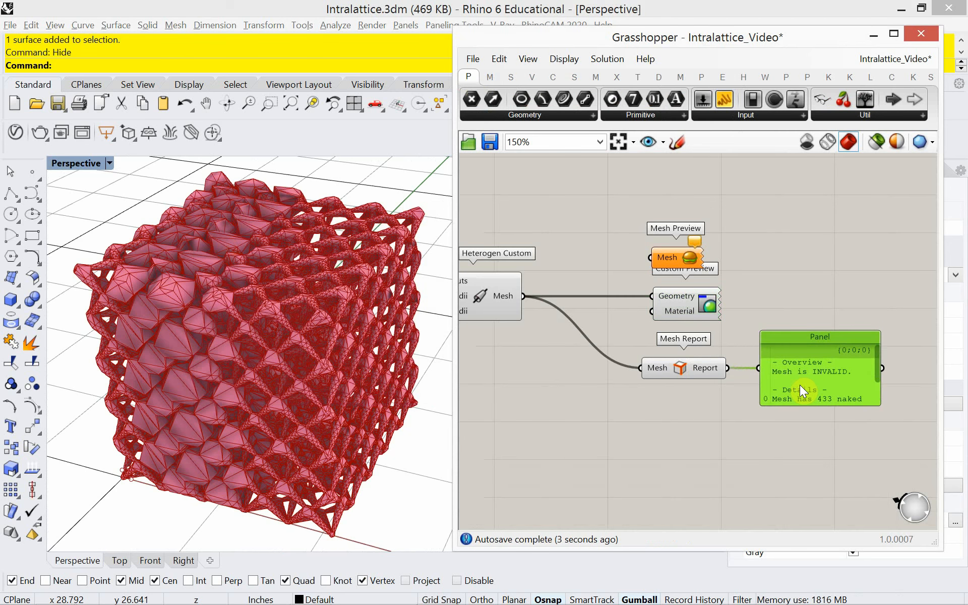
Set the cell type in the Value List feeding Preset Cell back to X
right_drag(709, 411, 733, 398)
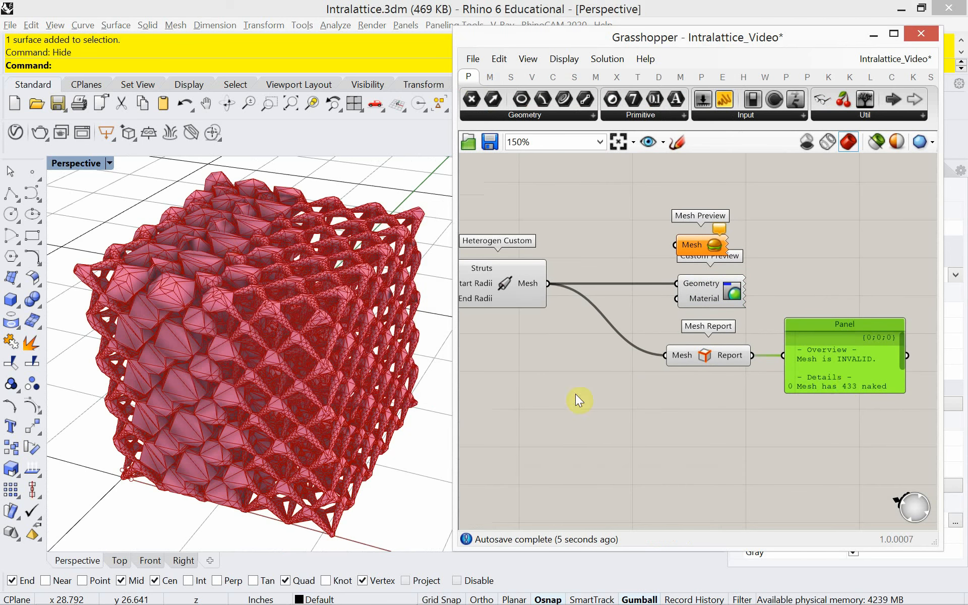
right_drag(576, 395, 662, 378)
scroll(662, 377, down, 5)
right_drag(532, 389, 723, 350)
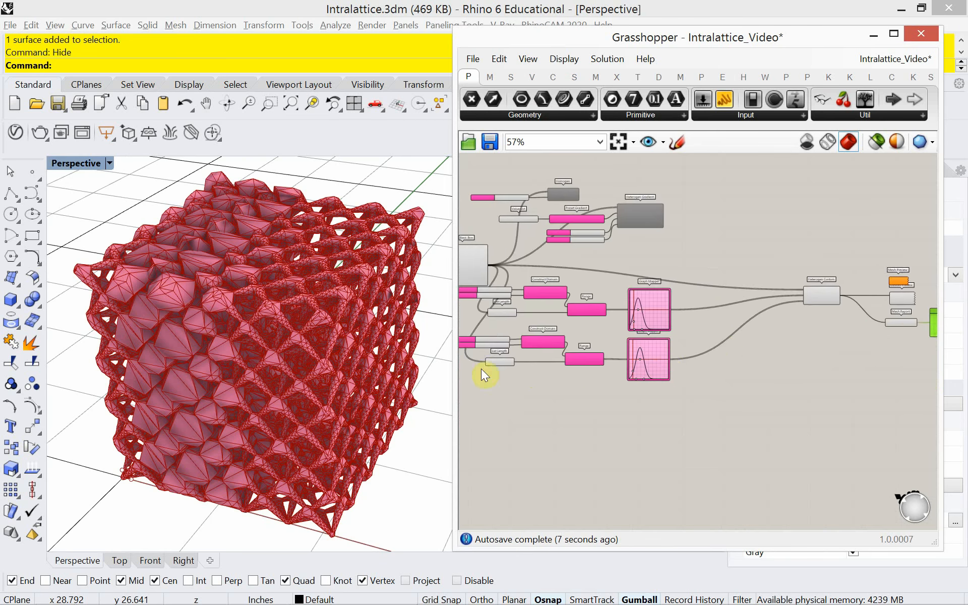
right_drag(481, 370, 698, 359)
scroll(530, 225, up, 5)
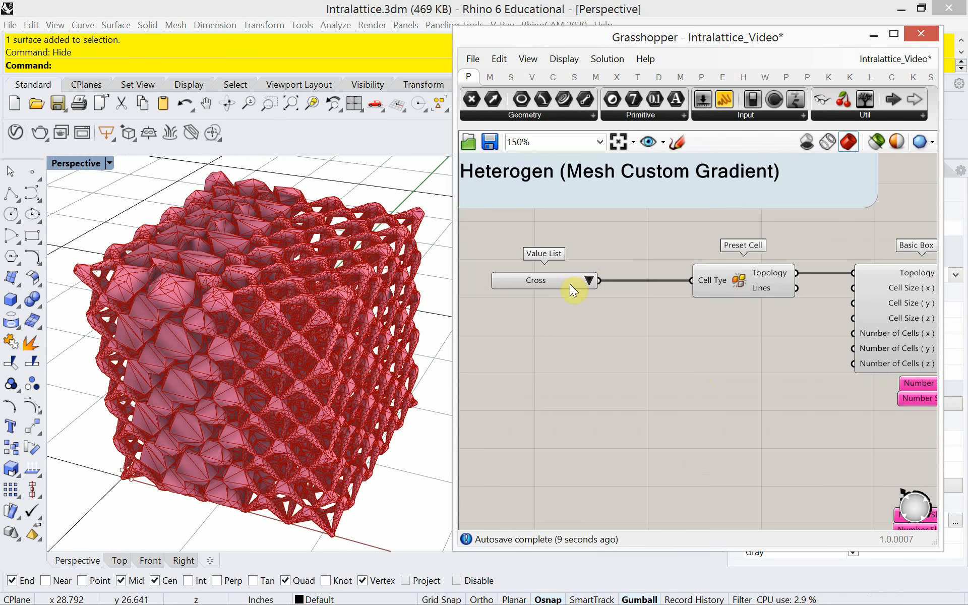
click(589, 281)
click(607, 309)
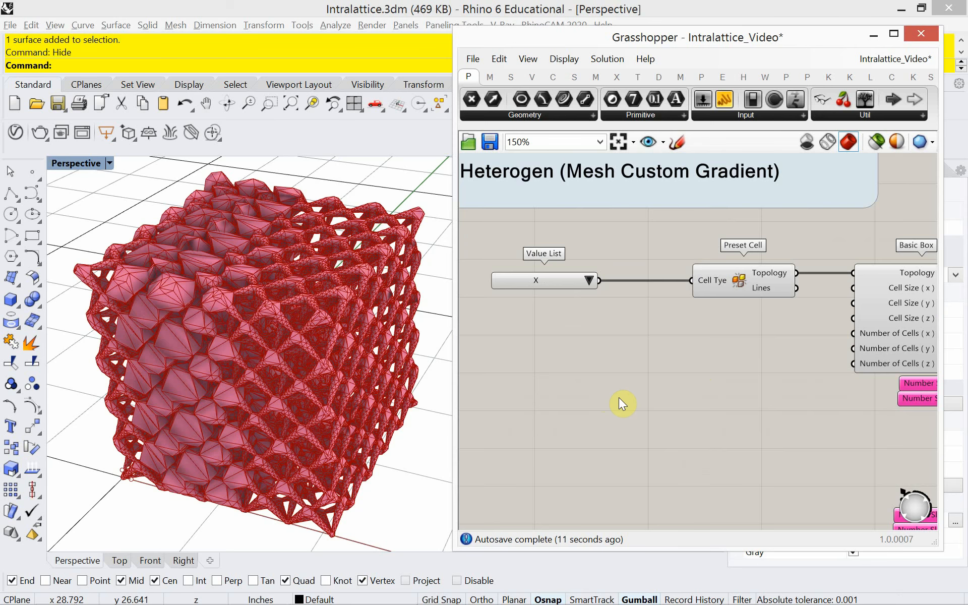
Examine the Mesh Report panel for the X-cell lattice and review the definition back to the Basic Box inputs
scroll(607, 376, down, 4)
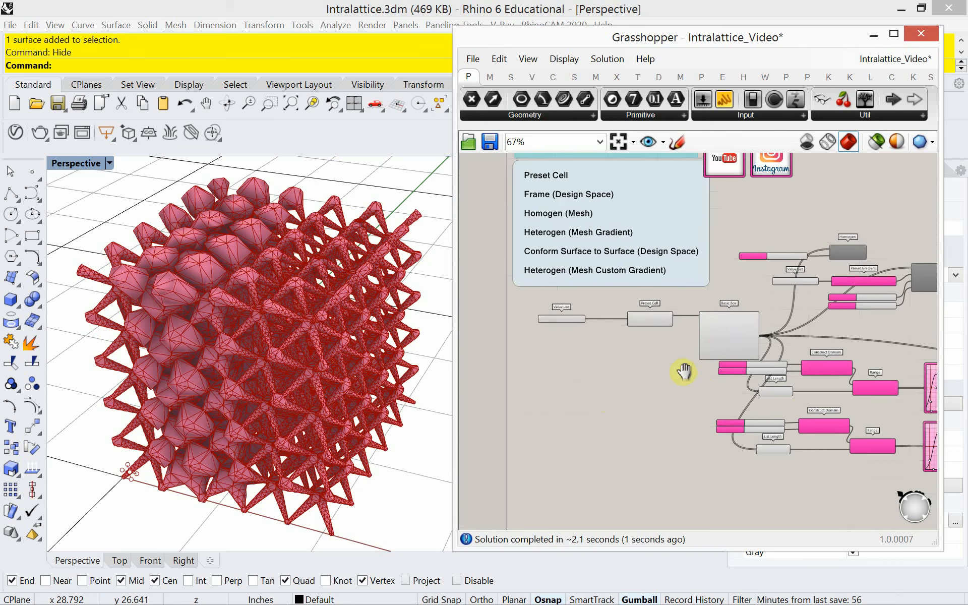
right_drag(685, 371, 603, 352)
scroll(750, 380, down, 3)
right_drag(782, 385, 677, 375)
scroll(864, 370, up, 5)
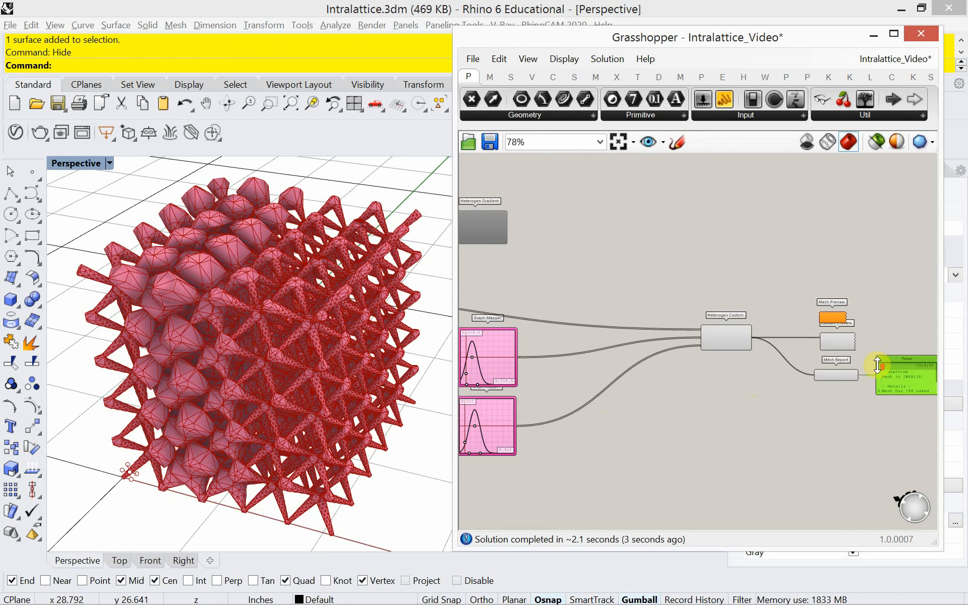
right_drag(773, 386, 732, 383)
scroll(695, 380, down, 2)
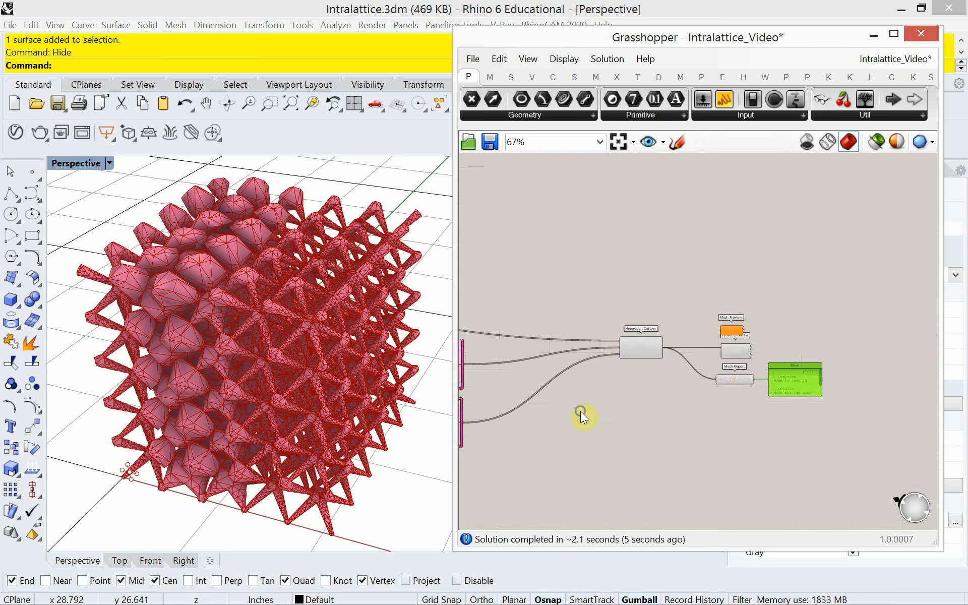
right_drag(579, 411, 757, 367)
right_drag(592, 366, 661, 382)
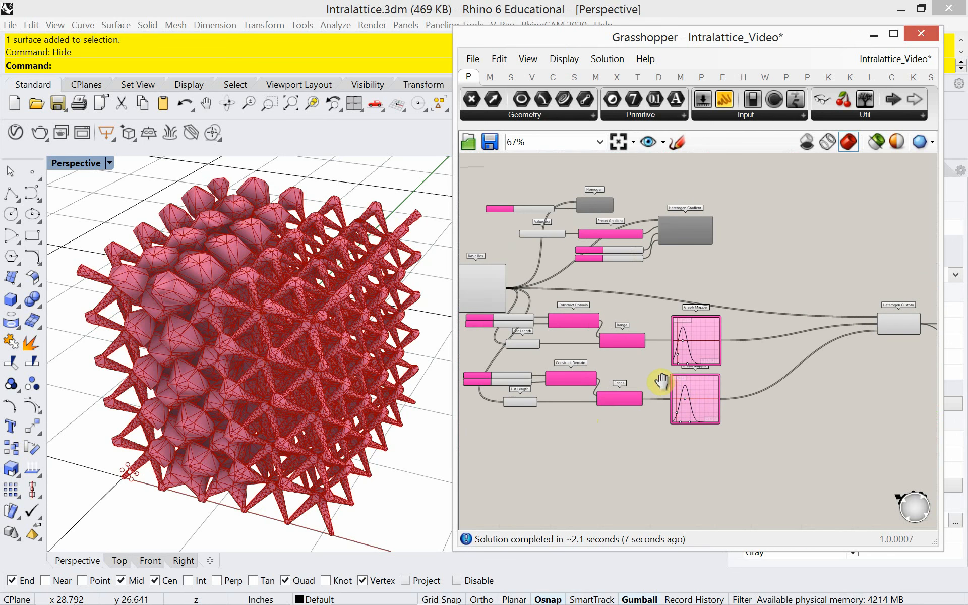
right_drag(582, 406, 766, 412)
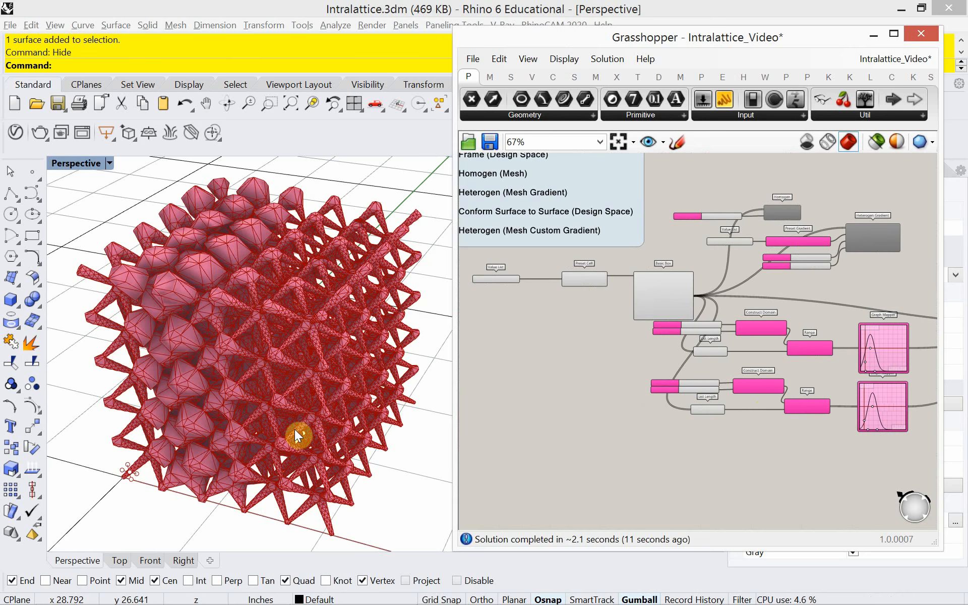
Enlarge the panel attached to Mesh Report vertically so the complete report text is readable
right_drag(227, 426, 244, 450)
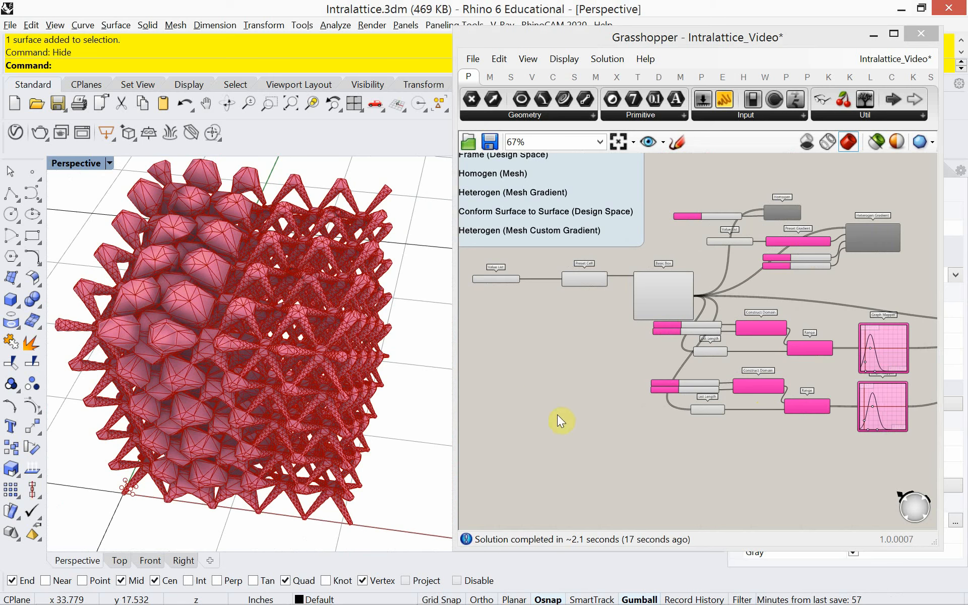
right_drag(558, 419, 557, 350)
right_drag(676, 379, 582, 374)
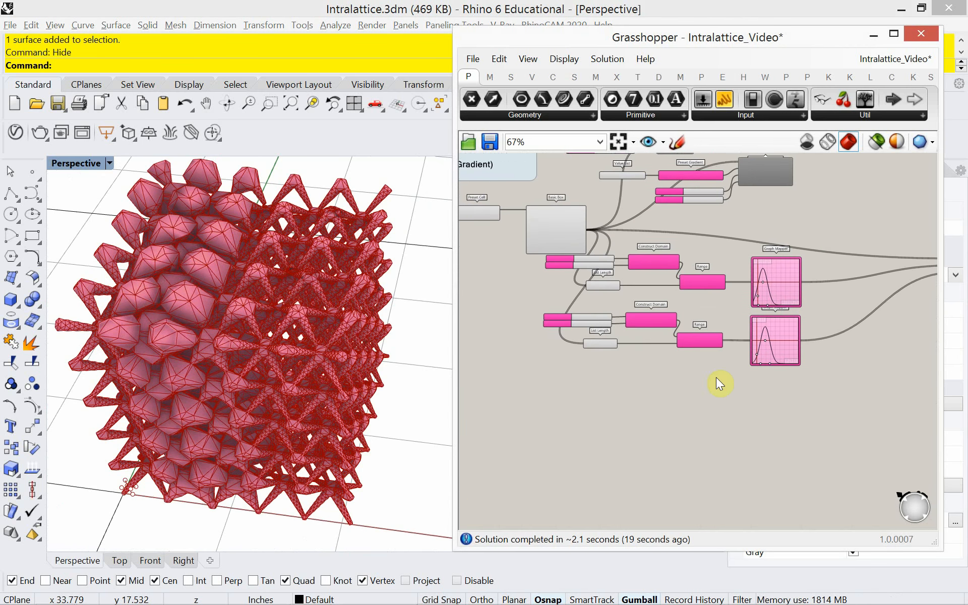
right_drag(717, 384, 647, 385)
right_drag(812, 363, 692, 380)
right_drag(787, 383, 713, 385)
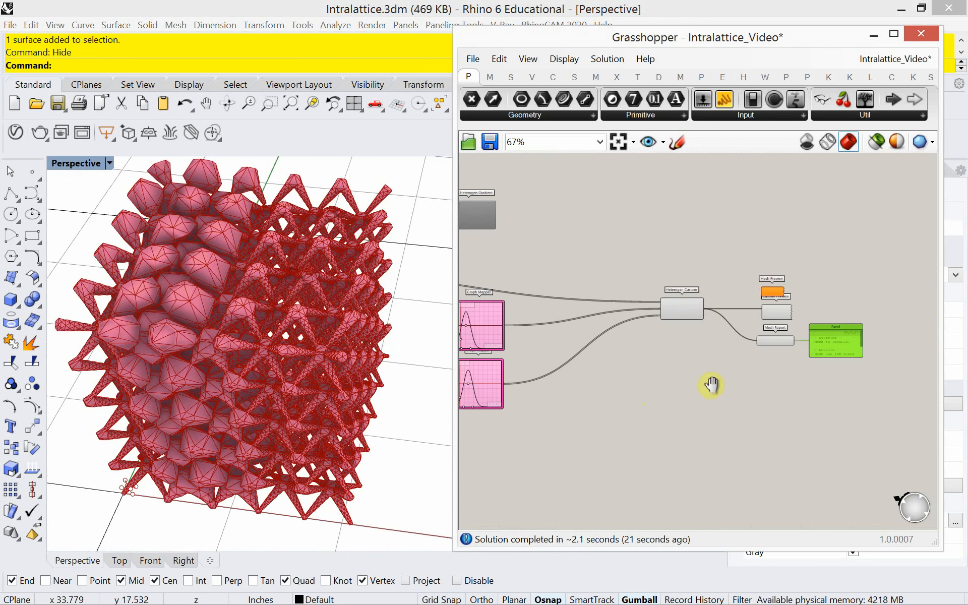
scroll(852, 337, up, 5)
scroll(851, 334, up, 1)
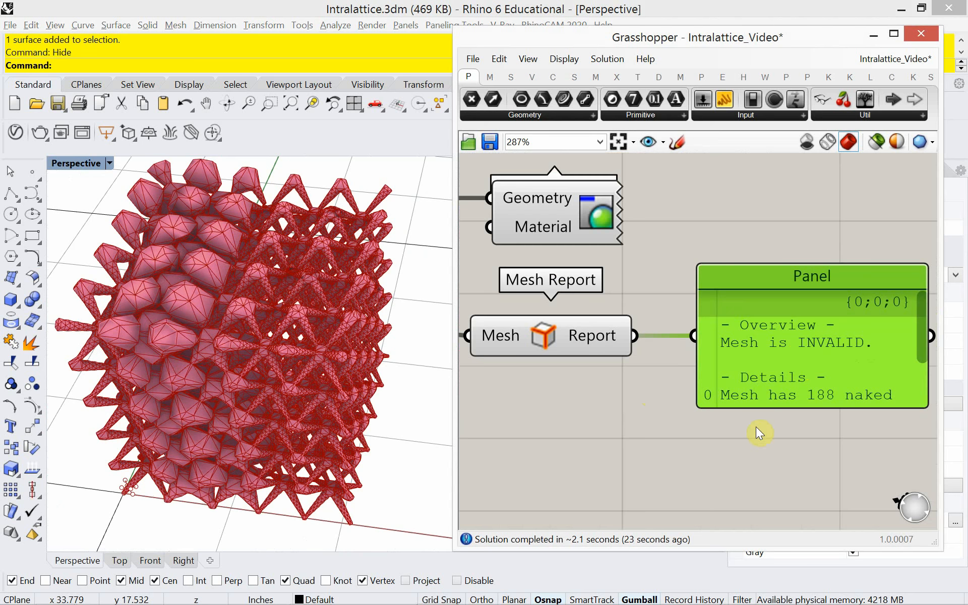
drag(761, 408, 770, 504)
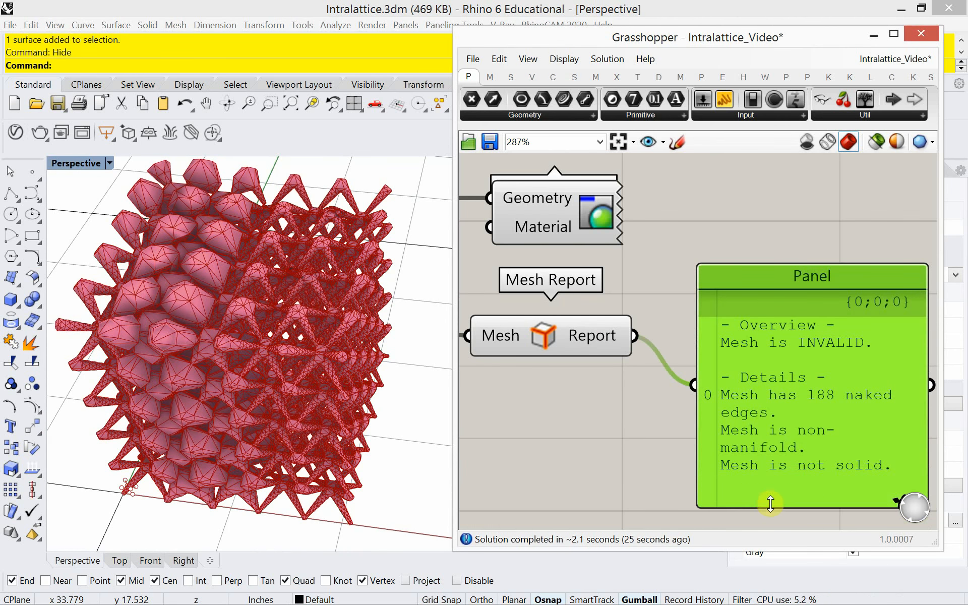
Review the definition from the Preset Cell and Basic Box through the Graph Mappers to Heterogen Custom
right_drag(645, 461, 726, 408)
scroll(725, 409, down, 6)
right_drag(570, 407, 757, 353)
scroll(633, 389, down, 4)
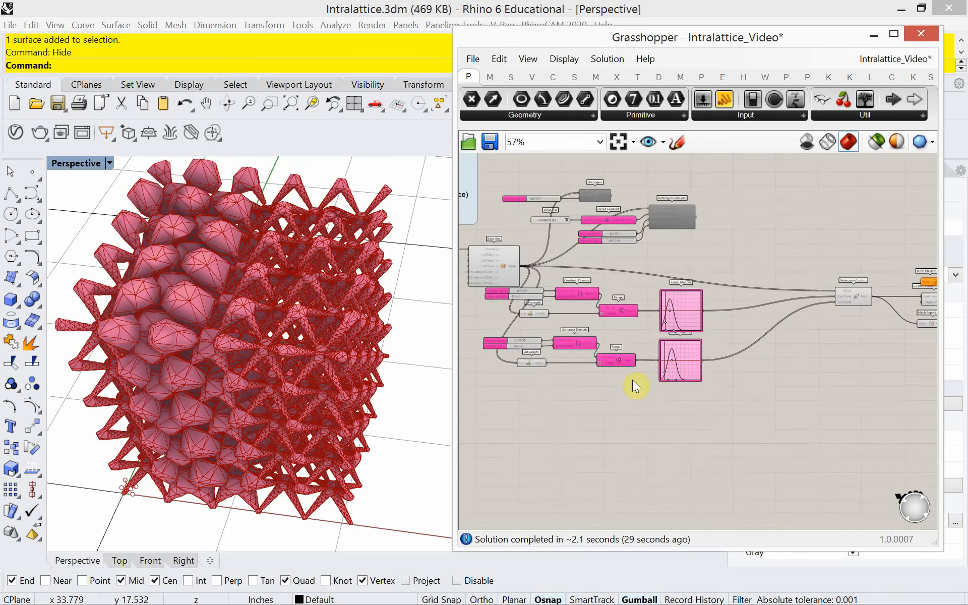
right_drag(633, 389, 748, 388)
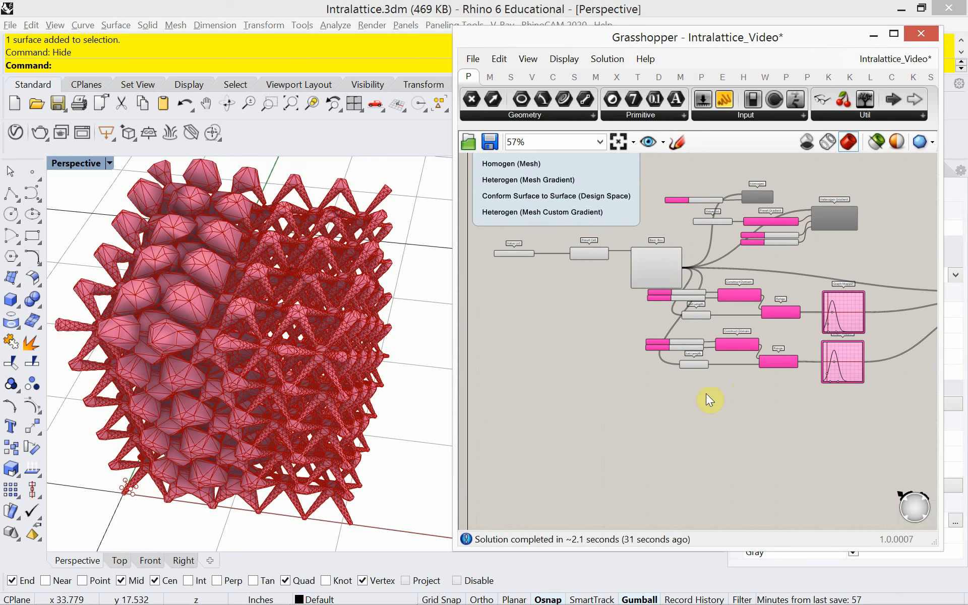
right_drag(594, 364, 594, 376)
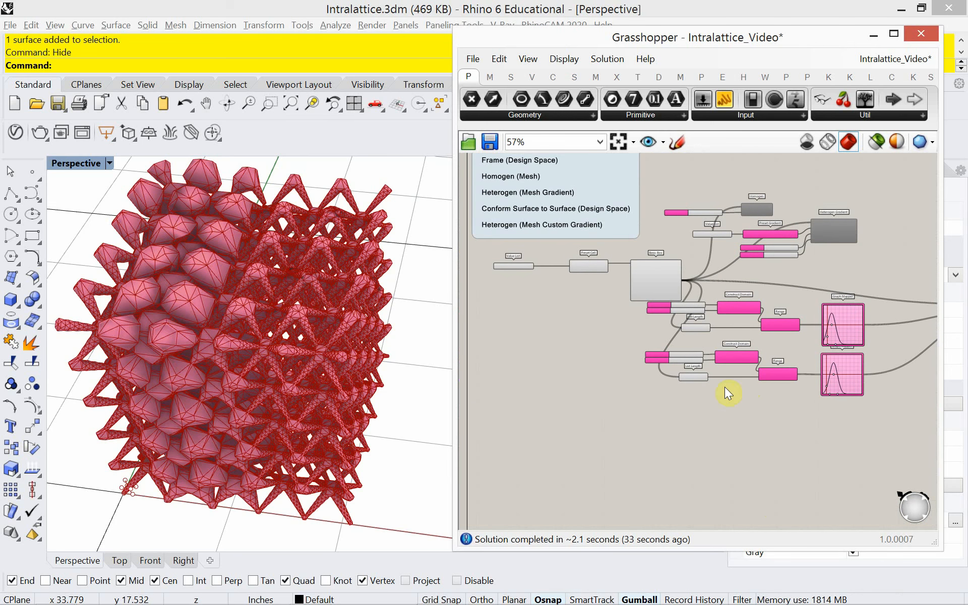
right_drag(728, 392, 601, 371)
right_drag(804, 346, 753, 331)
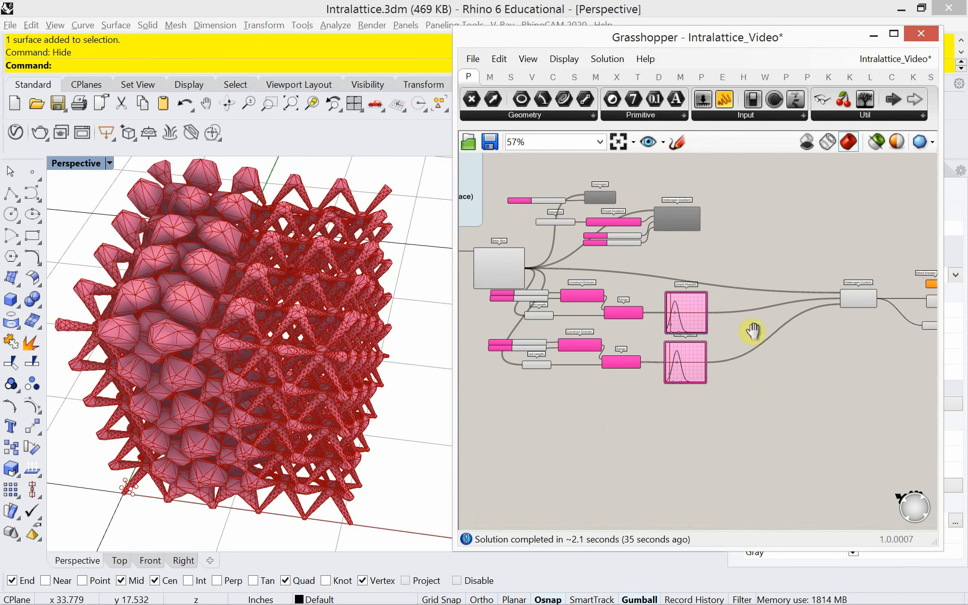
scroll(824, 292, up, 4)
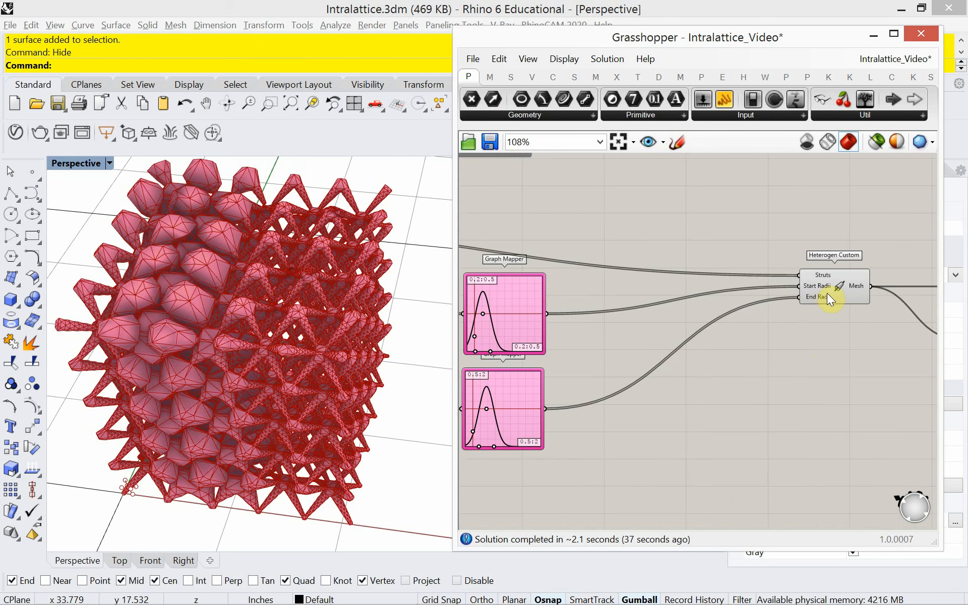
Disable the Heterogen Custom component
right_drag(831, 300, 669, 310)
click(667, 304)
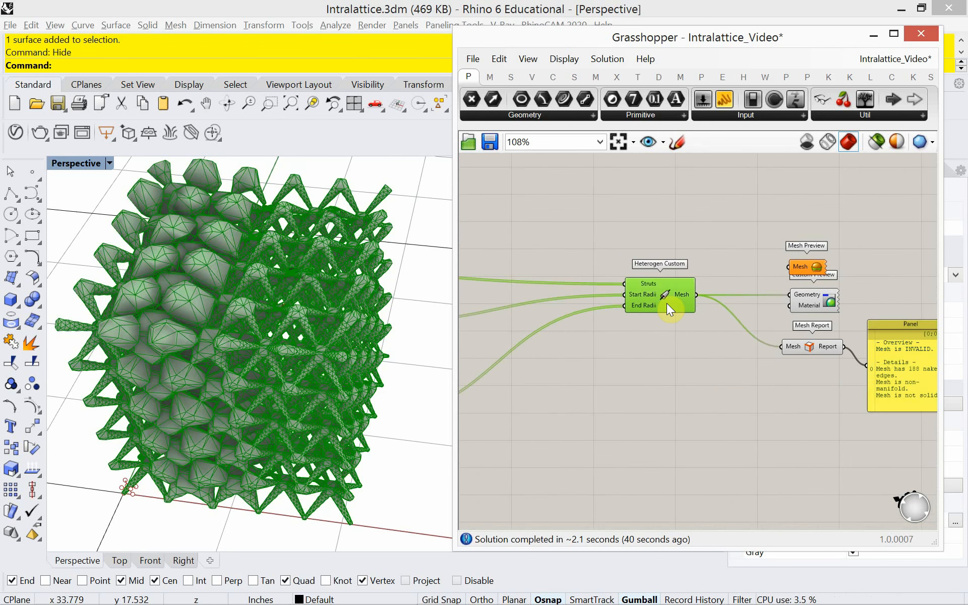
right_click(667, 303)
click(697, 347)
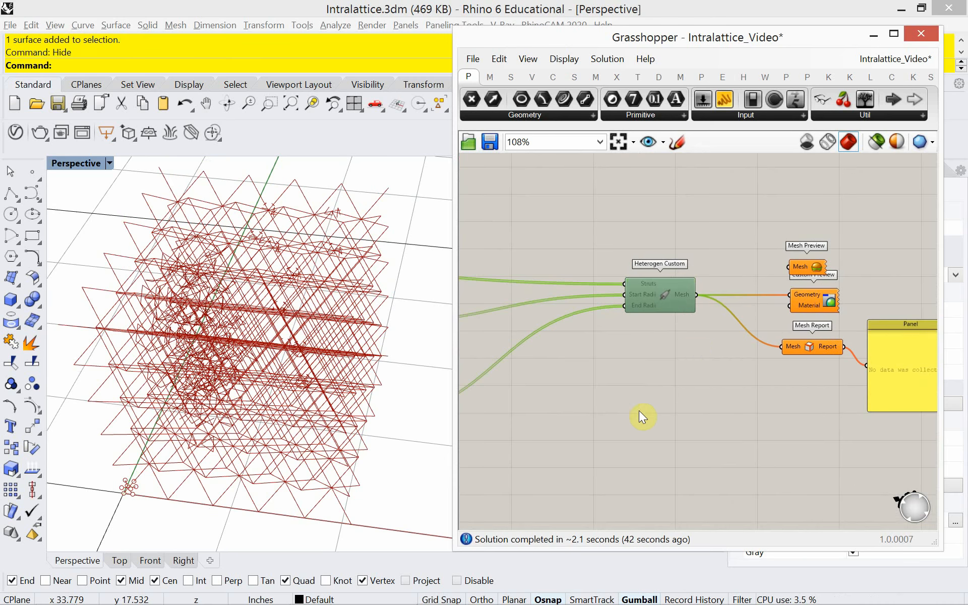
Select all components of the box lattice definition and turn their preview off
right_drag(639, 412, 655, 399)
right_drag(252, 443, 275, 379)
right_drag(524, 386, 685, 347)
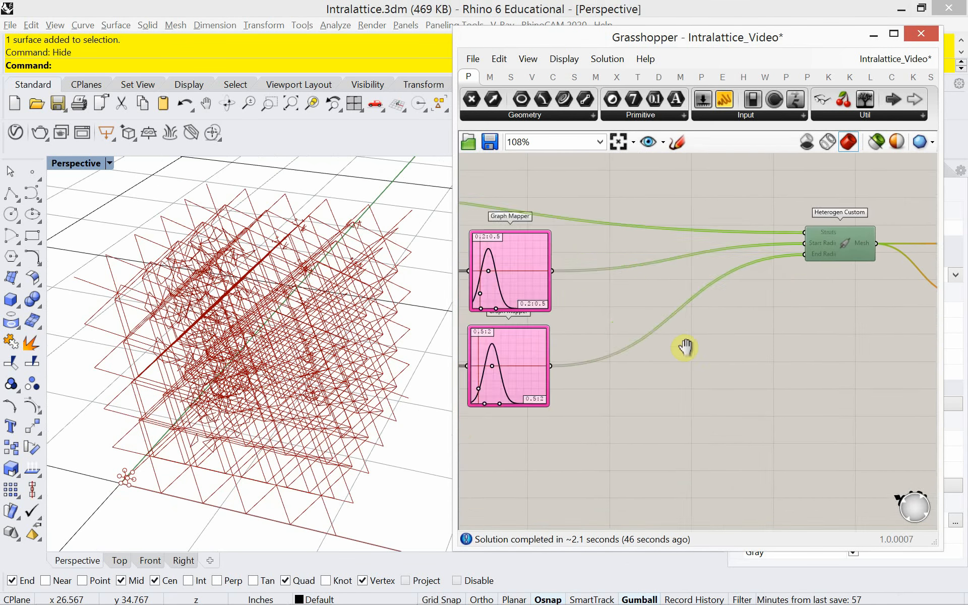
scroll(684, 353, down, 5)
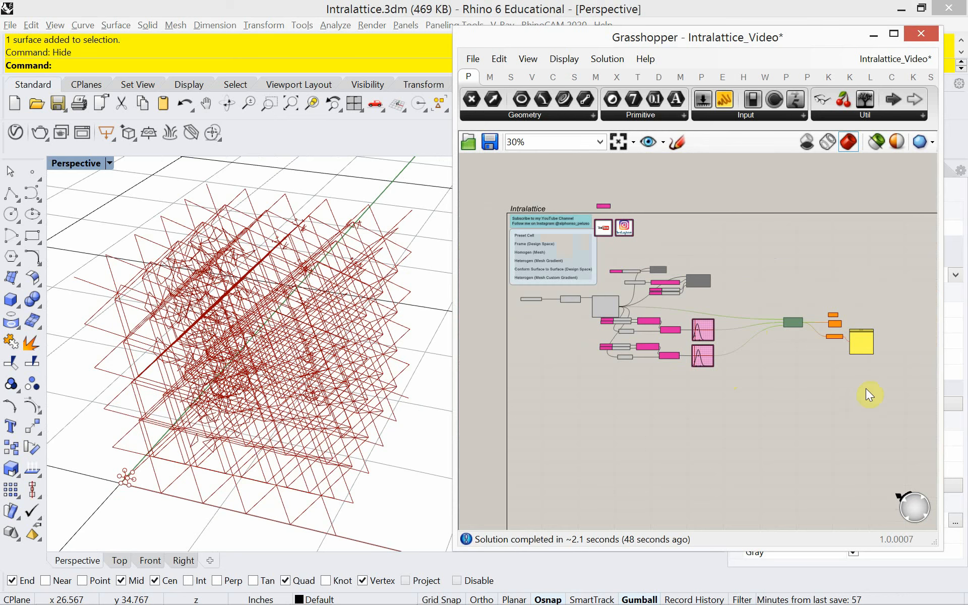
drag(875, 386, 505, 291)
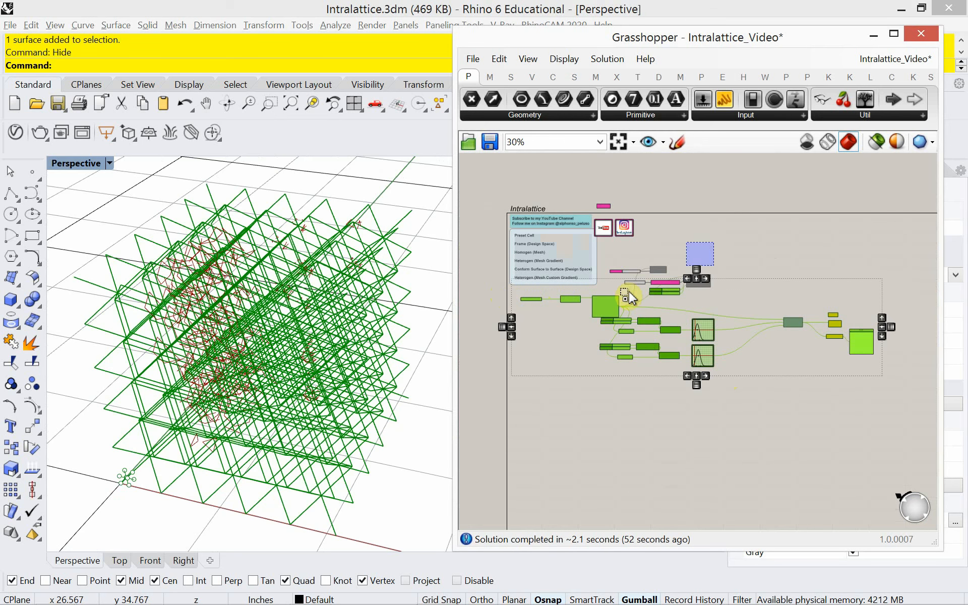
right_click(785, 240)
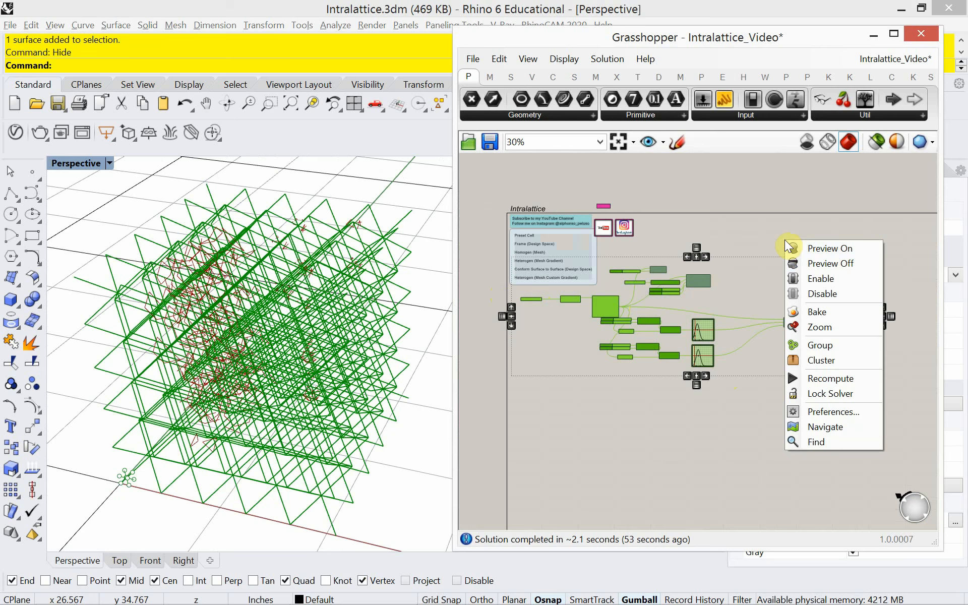
click(806, 264)
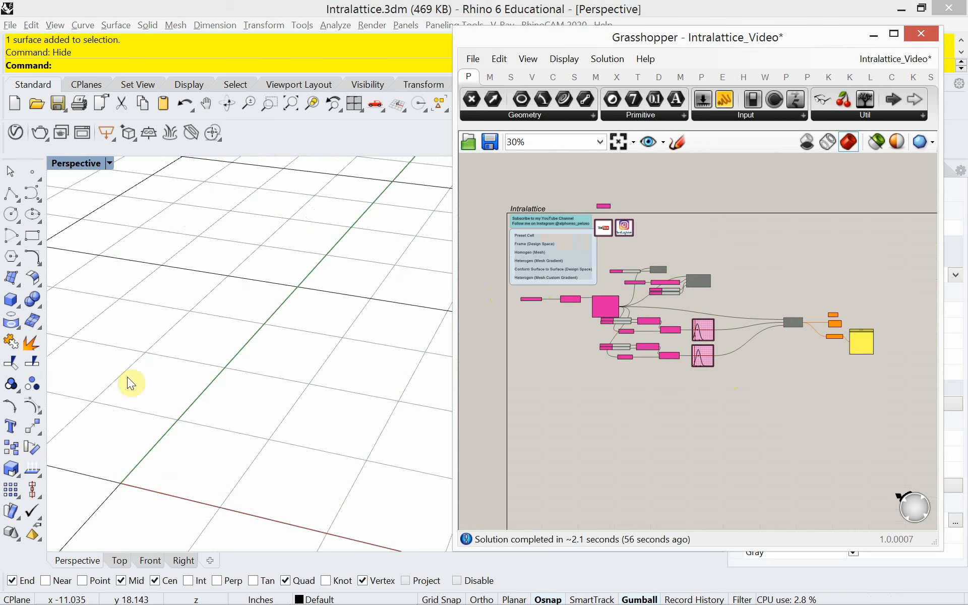
Show the hidden surfaces in the Rhino model using the Show command
right_drag(253, 399, 254, 413)
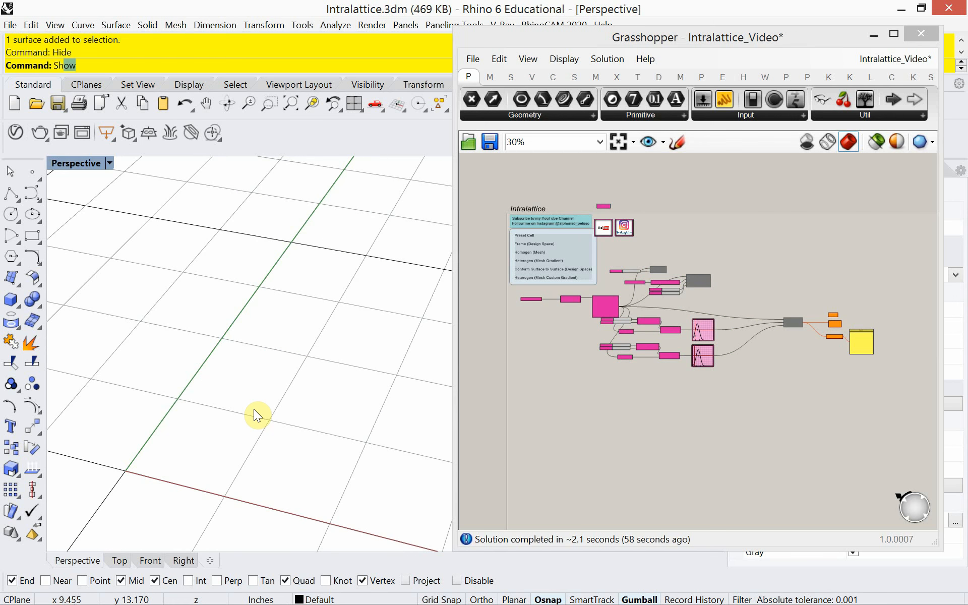
text(Show)
key(Return)
right_drag(268, 467, 274, 408)
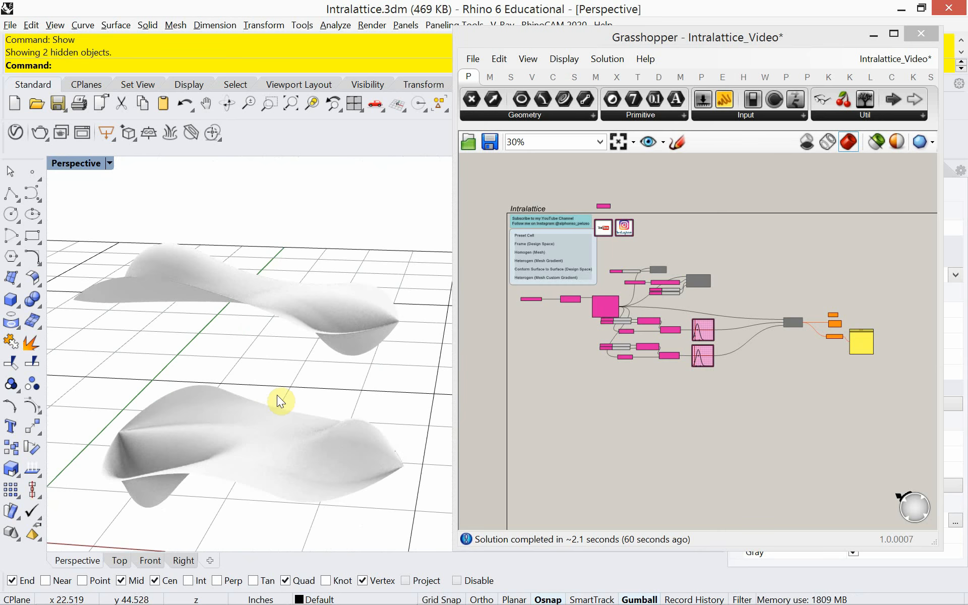
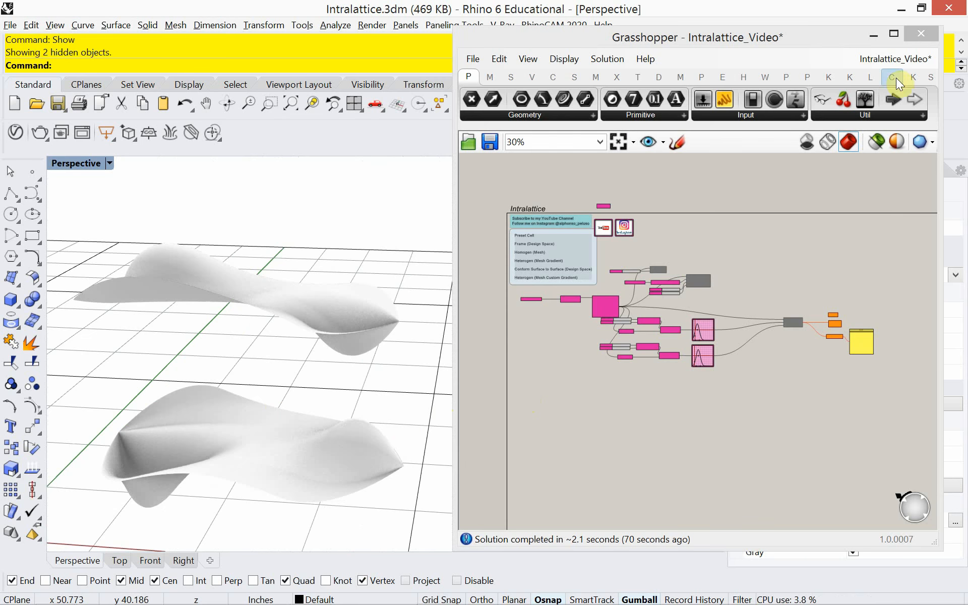
Place a new Intralattice Preset Cell with its Value List below the box lattice definition and move the Value List closer to it
drag(454, 285, 338, 285)
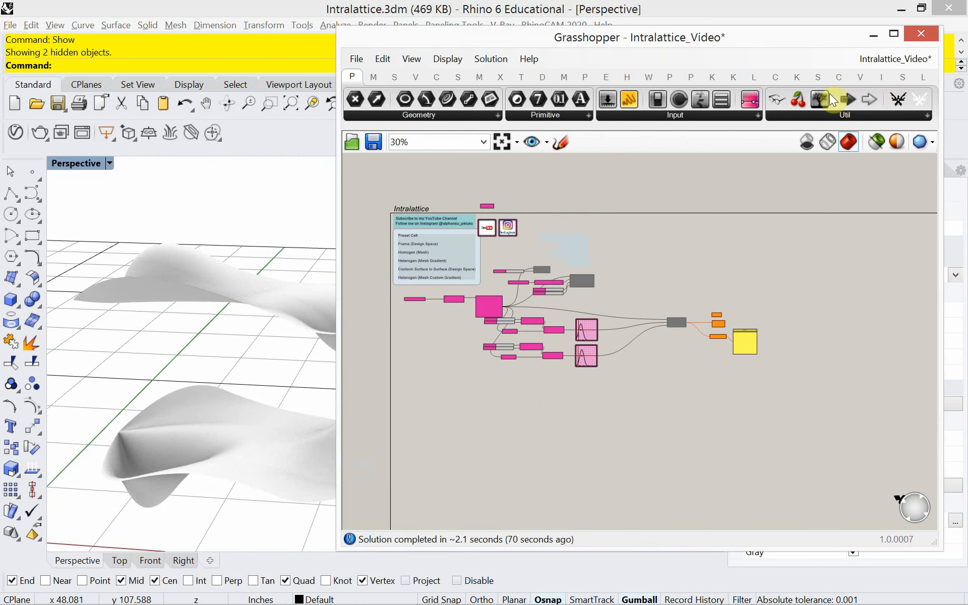
click(882, 77)
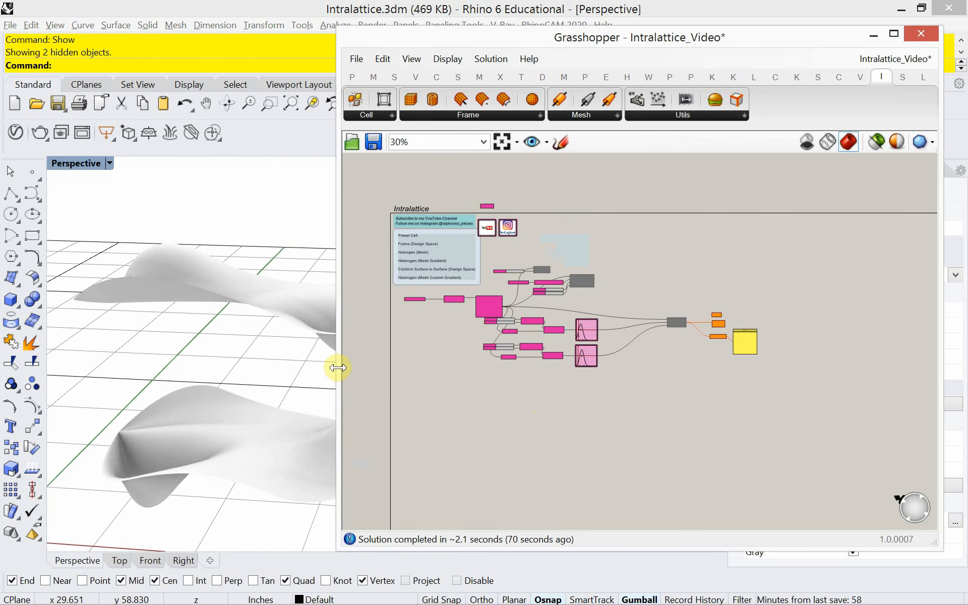
drag(336, 365, 413, 363)
scroll(521, 406, up, 5)
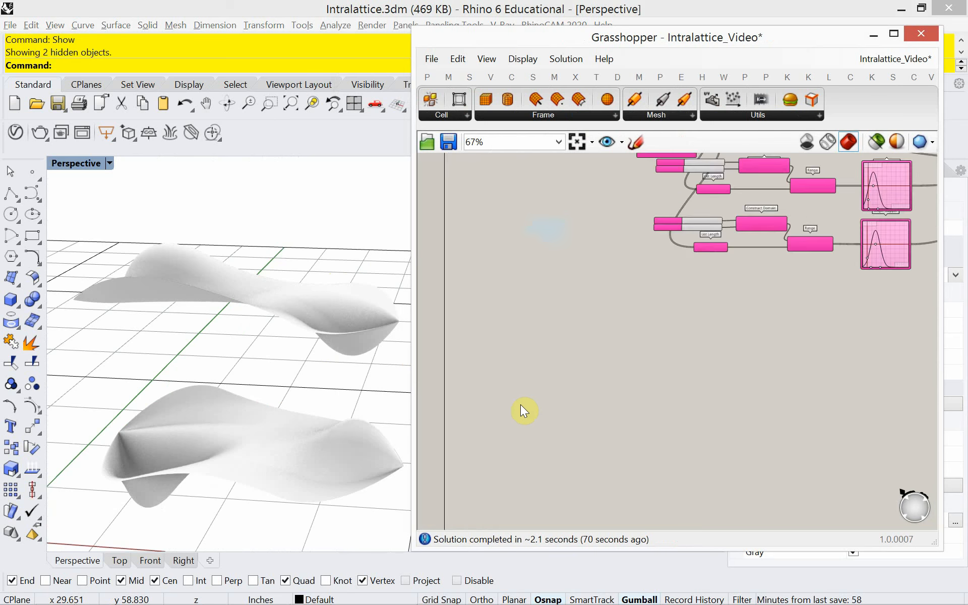
click(438, 115)
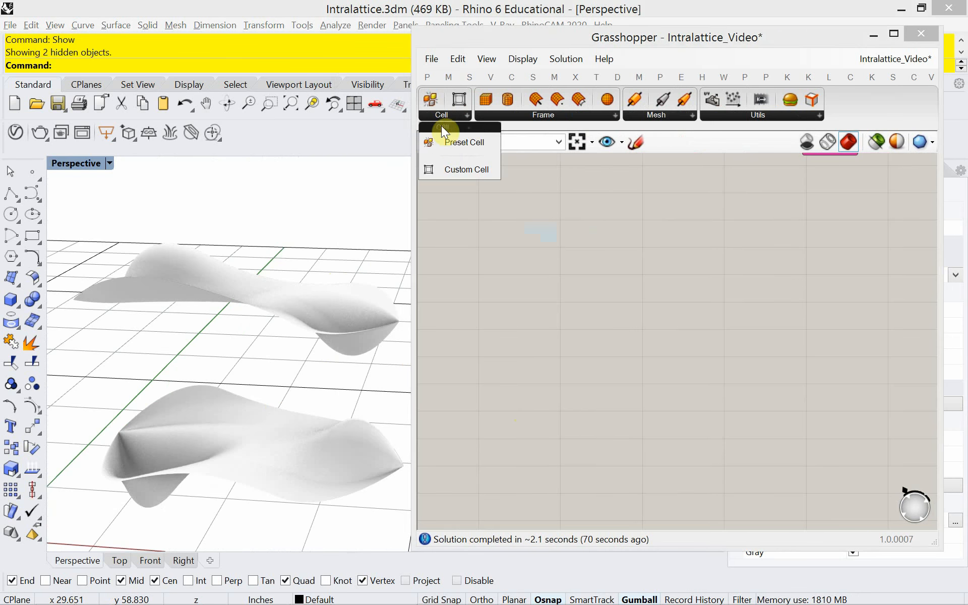
drag(486, 345, 561, 344)
right_drag(497, 372, 582, 353)
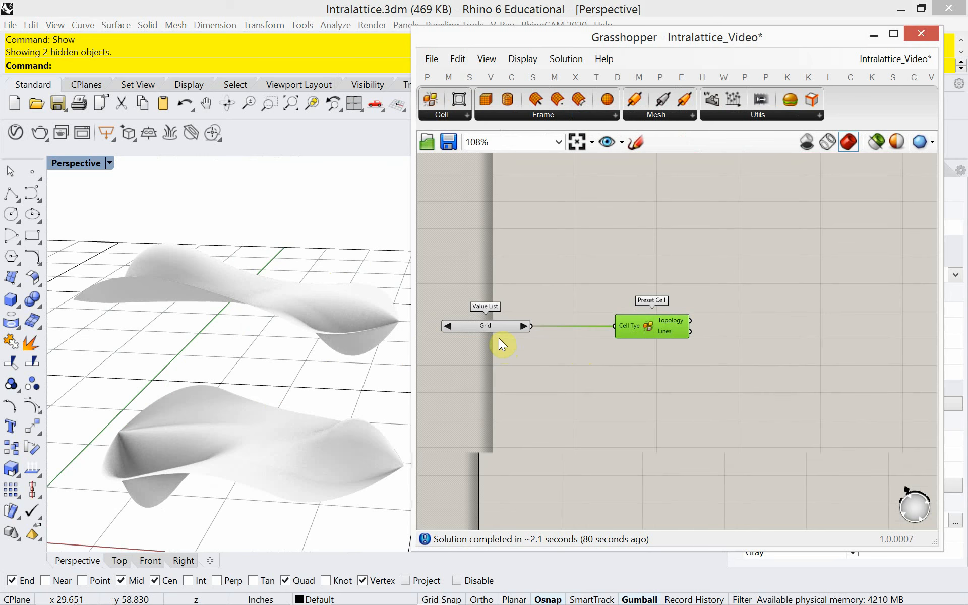
drag(501, 326, 561, 328)
drag(653, 327, 658, 328)
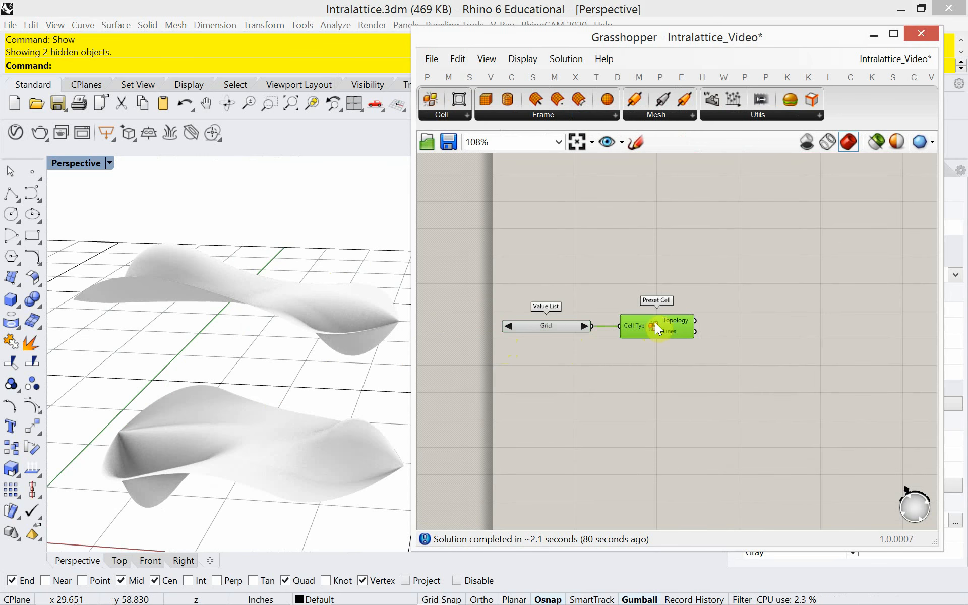
Place a Conform Surface-Surface frame component beside the new Preset Cell and connect the Topology output to its Topology input
click(601, 114)
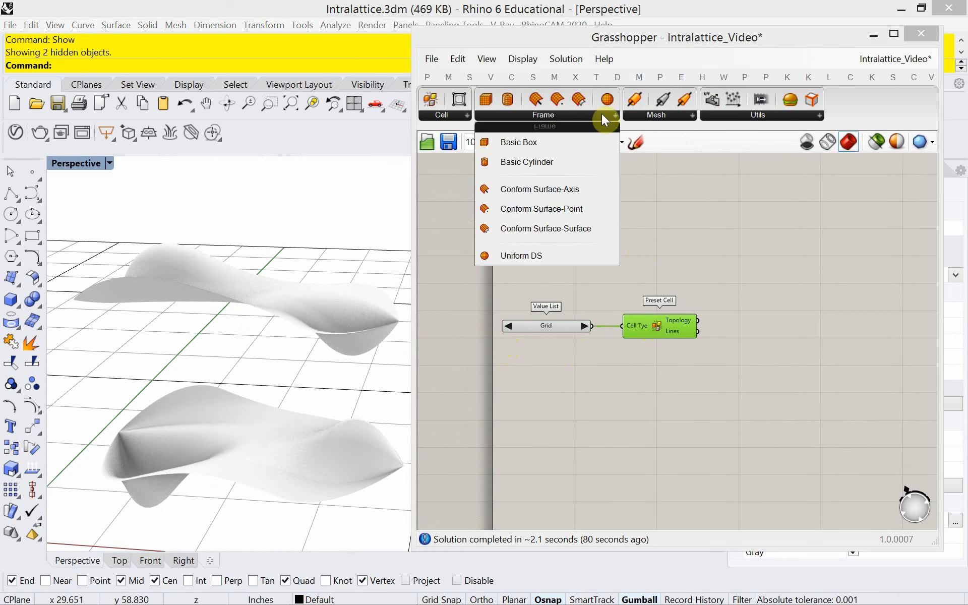
click(591, 230)
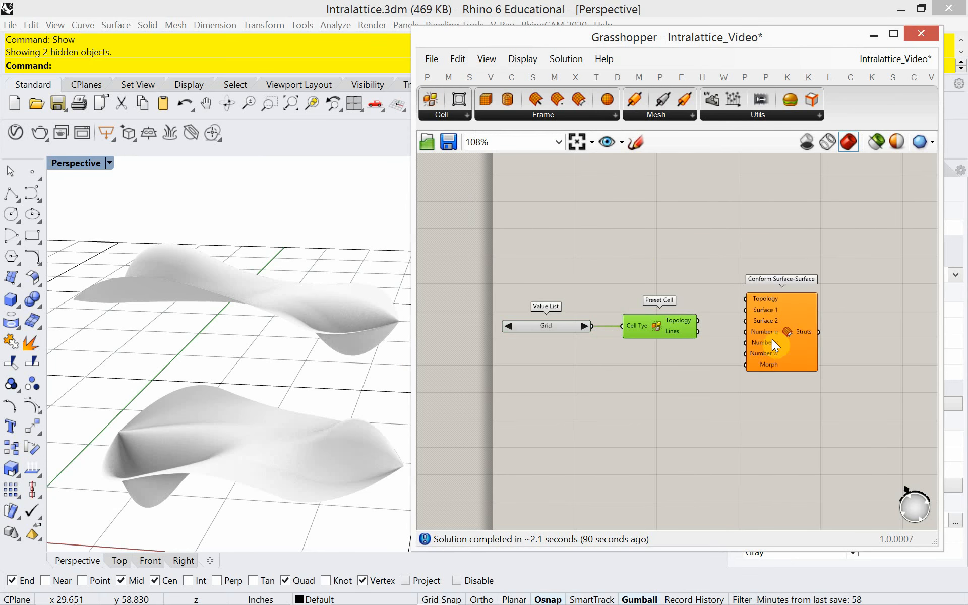
click(762, 362)
scroll(711, 367, up, 2)
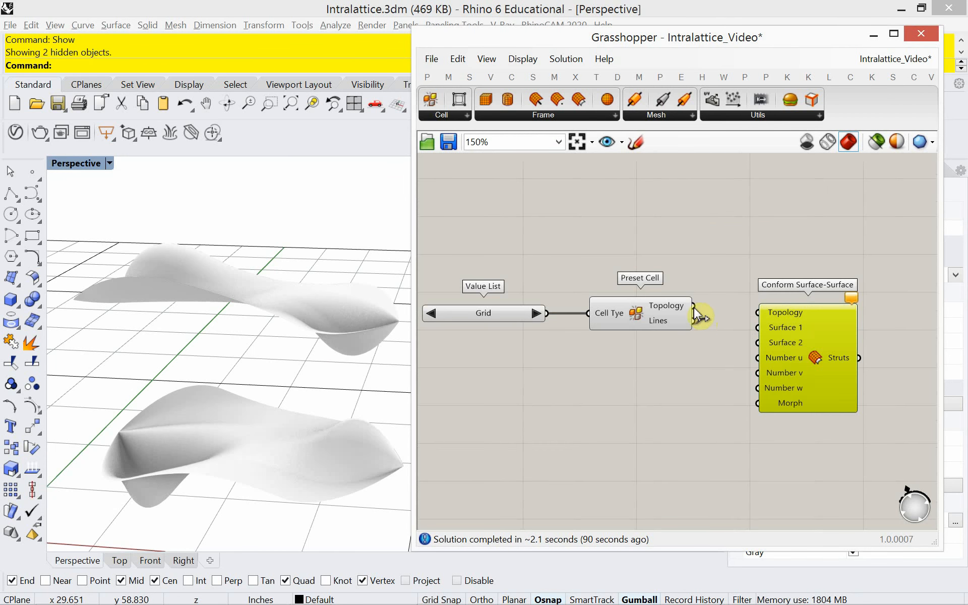
drag(694, 307, 803, 313)
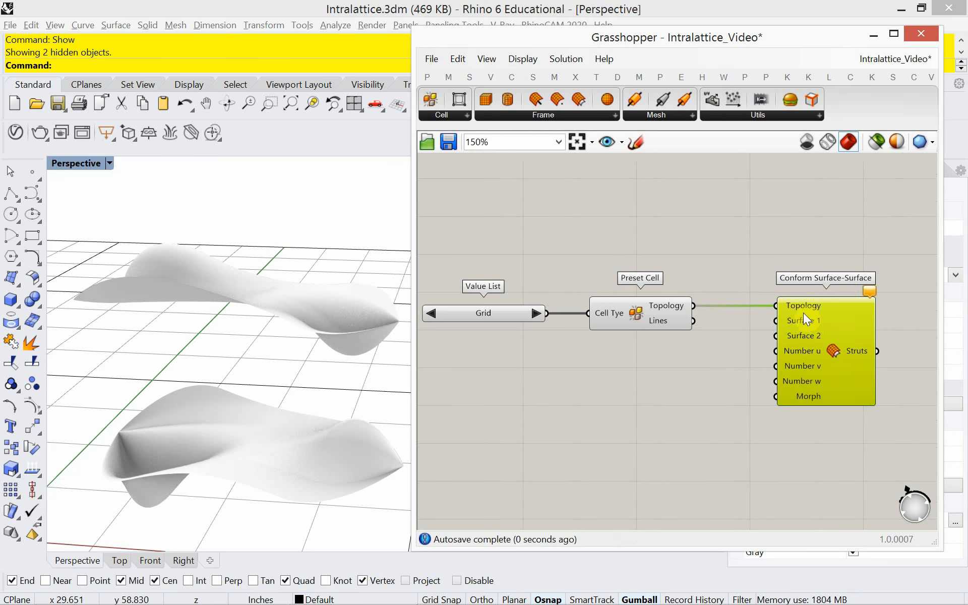
Add a Surface parameter below the new Preset Cell and duplicate it, stacking the two vertically
right_drag(164, 357, 212, 350)
double_click(515, 407)
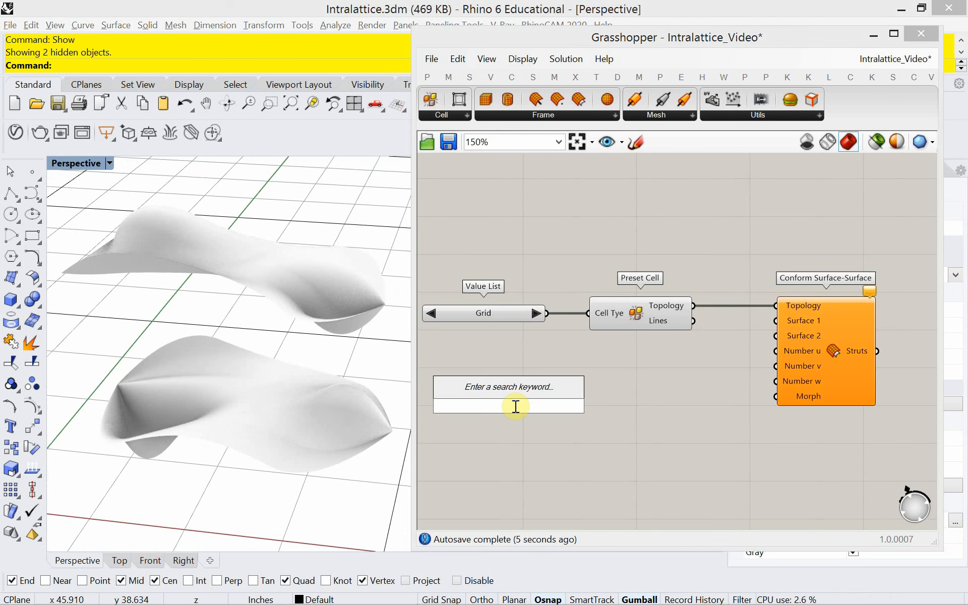
text(sur)
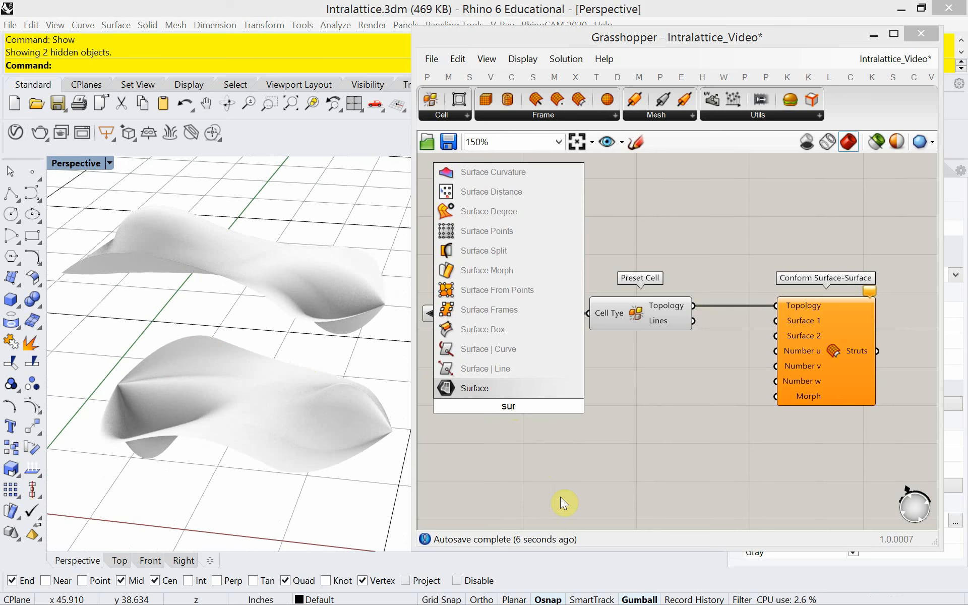
click(501, 389)
drag(505, 391, 597, 419)
key(ctrl+c)
key(ctrl+v)
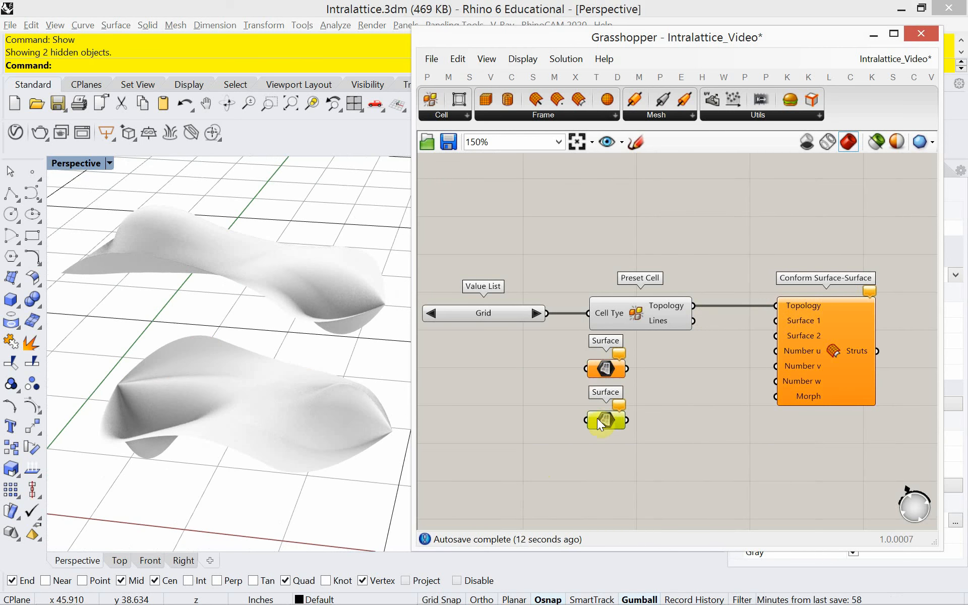
Reference the upper Rhino surface in the upper Surface parameter
right_click(609, 369)
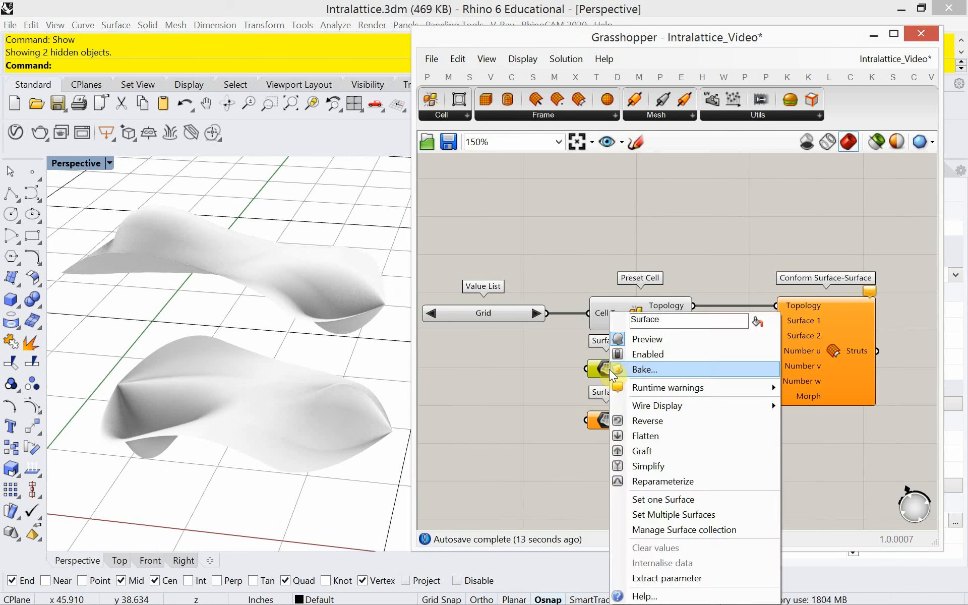
click(658, 499)
click(375, 321)
Reference the lower Rhino surface in the lower Surface parameter
click(603, 419)
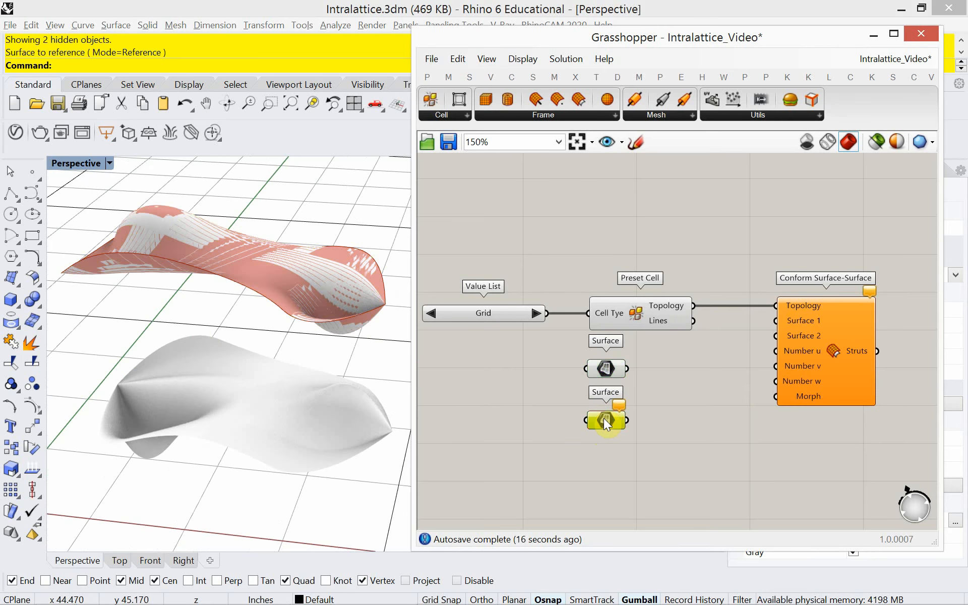
right_click(603, 418)
click(637, 501)
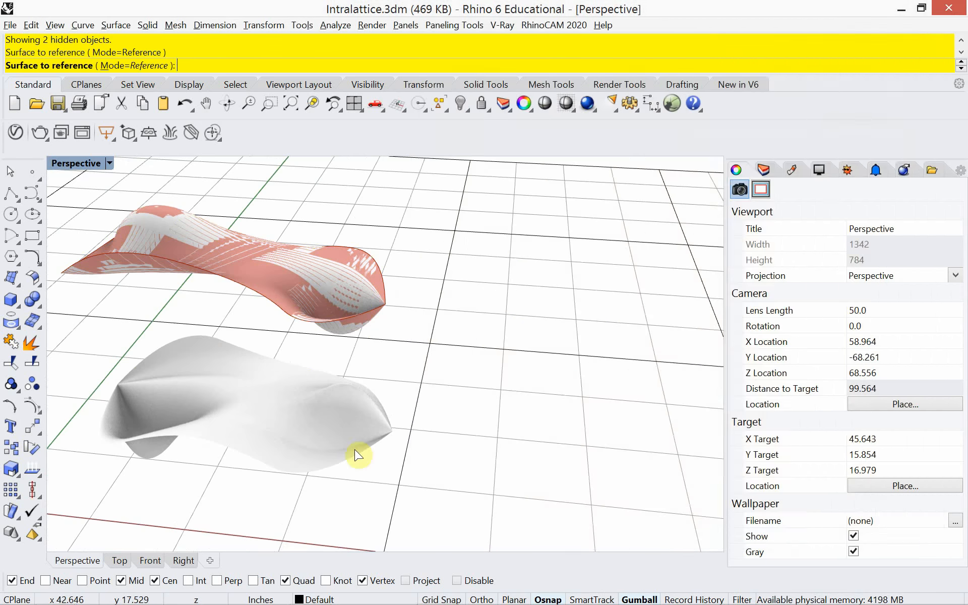
click(348, 443)
click(615, 442)
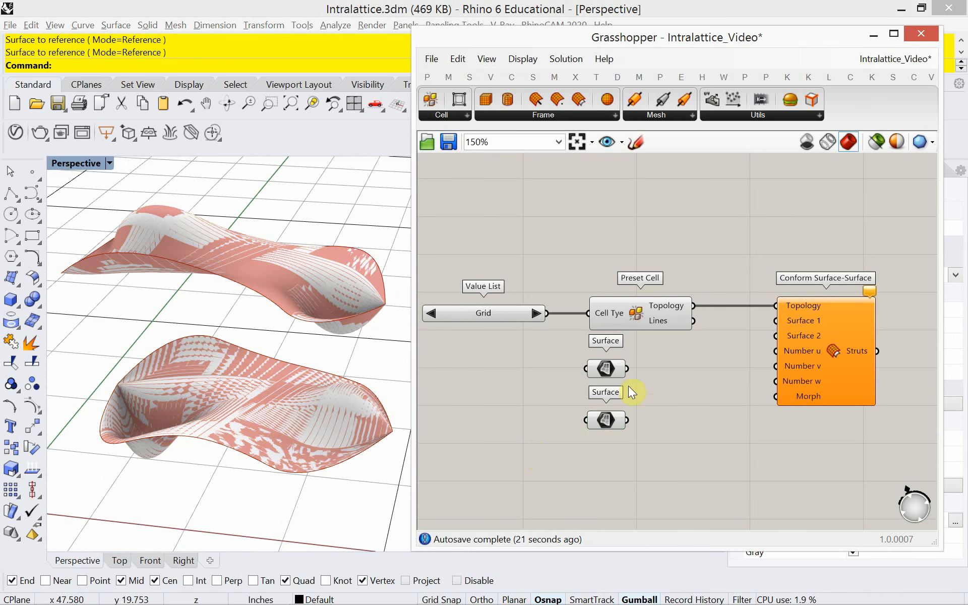
Connect the upper Surface parameter to Surface 1 and the lower one to Surface 2 of Conform Surface-Surface
drag(628, 370, 776, 321)
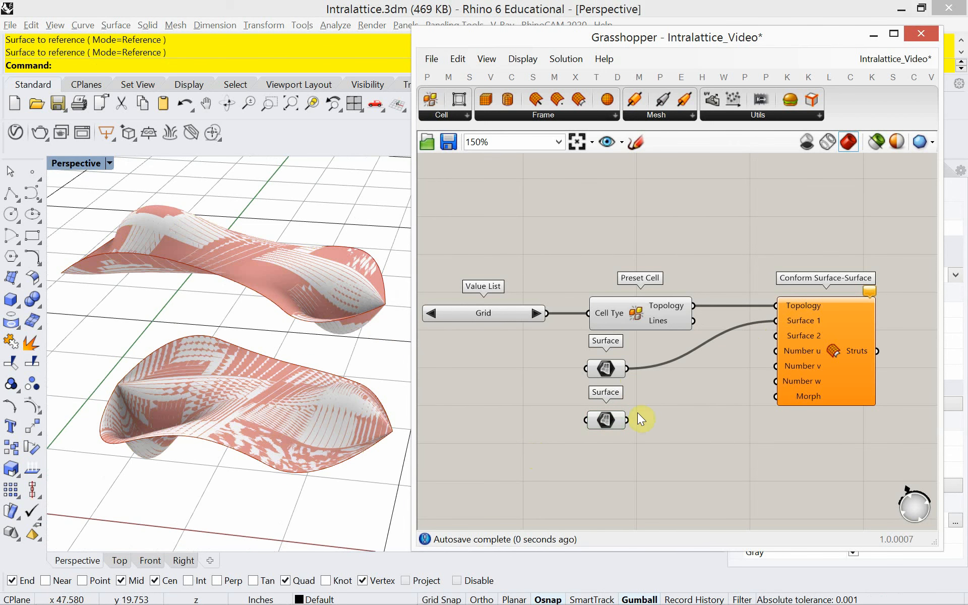
drag(628, 420, 776, 336)
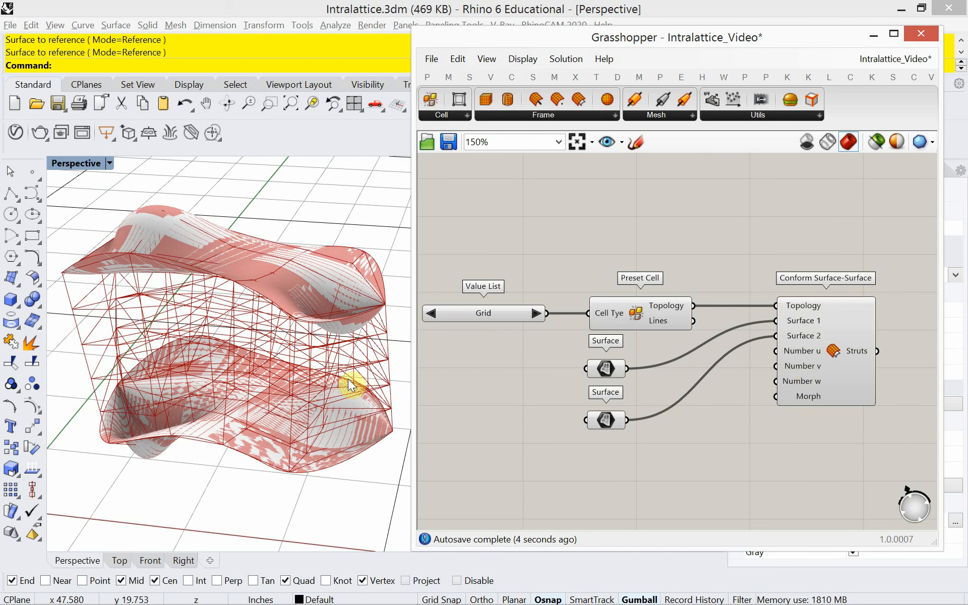
right_drag(352, 386, 286, 326)
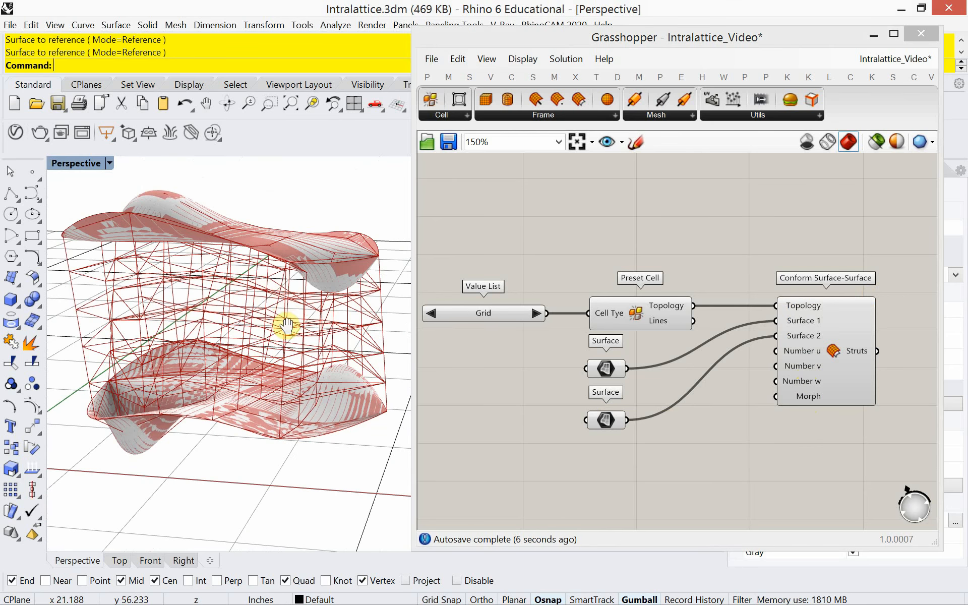
Add a Boolean Toggle below the Surface parameters and connect it to the Morph input of Conform Surface-Surface
double_click(687, 468)
text(boo)
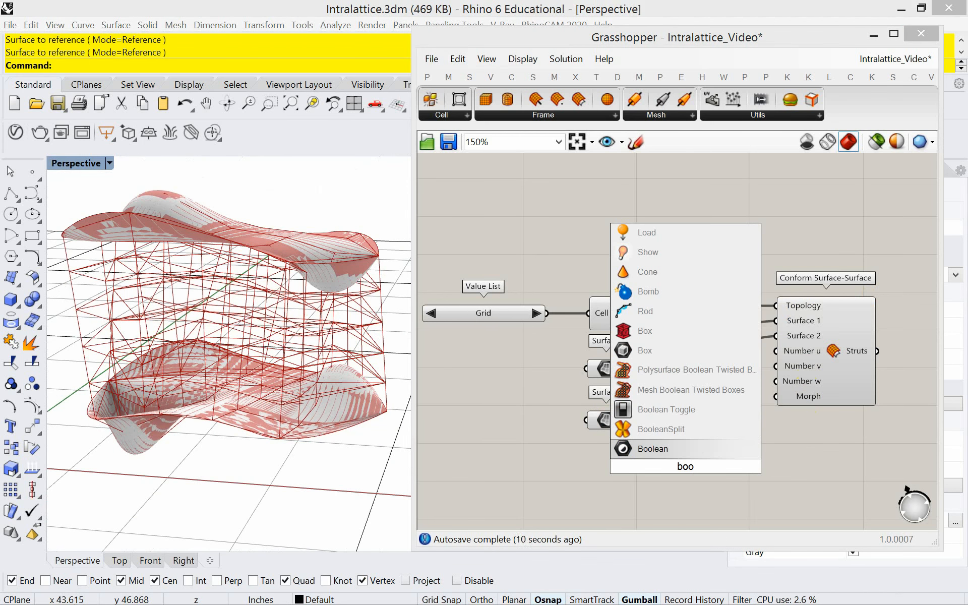
click(682, 412)
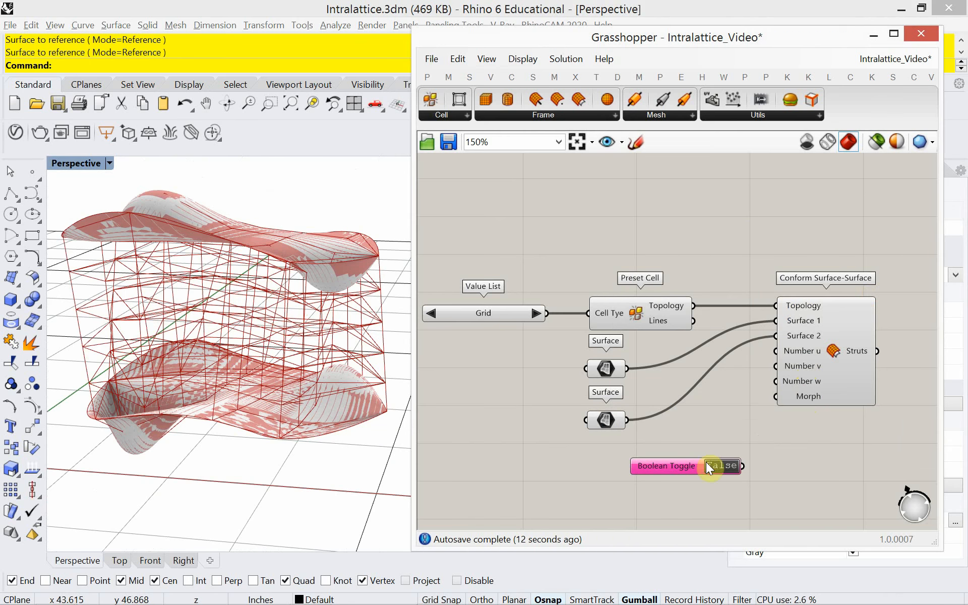
drag(742, 466, 770, 406)
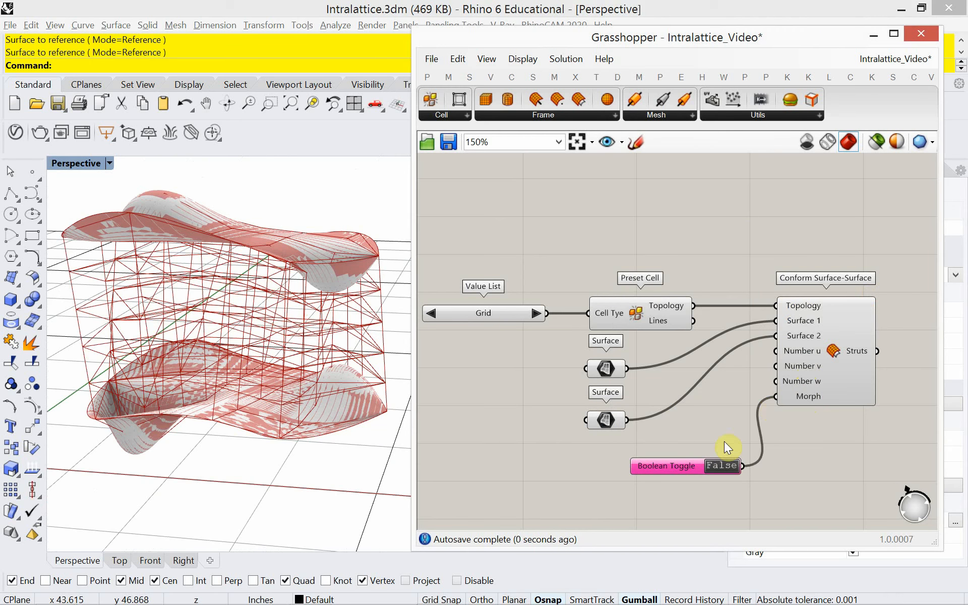
Switch the Morph toggle to True to compare the strut shapes, and return it to False
double_click(722, 467)
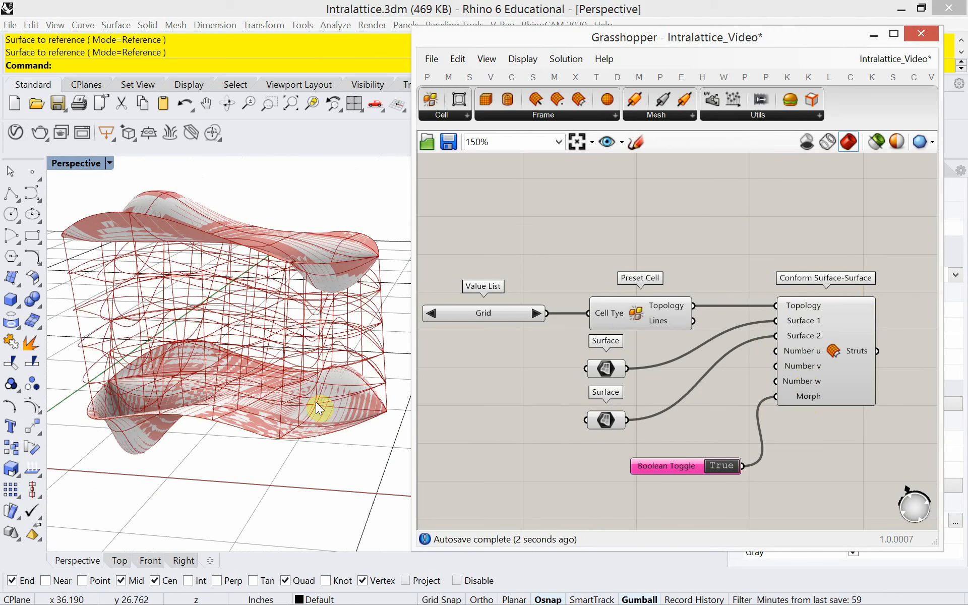
mouse_move(320, 404)
right_down()
mouse_move(285, 387)
mouse_move(306, 398)
right_up()
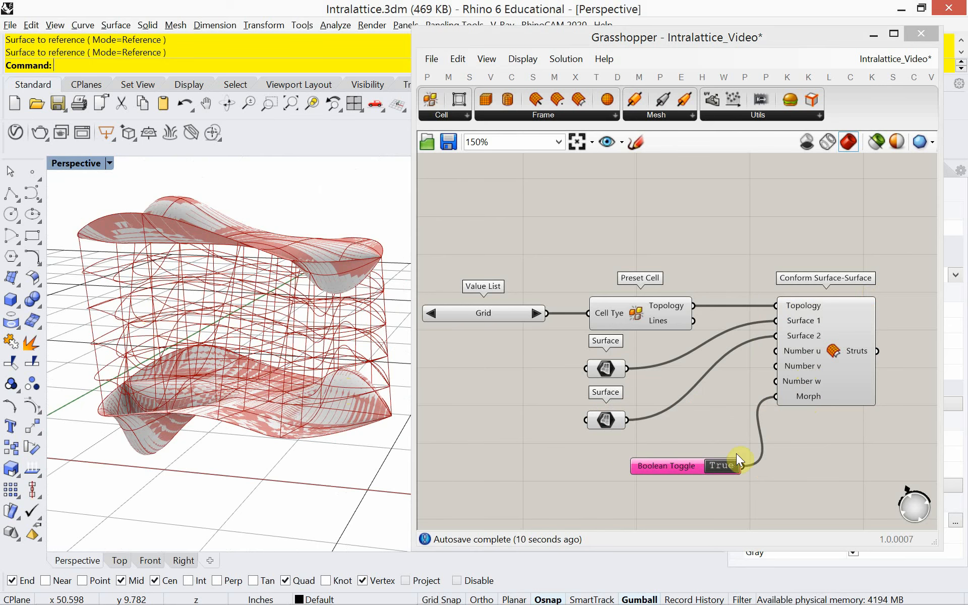
double_click(726, 465)
Place a Homogen mesh component beside Conform Surface-Surface and connect the Struts output to its Struts input
scroll(744, 456, down, 3)
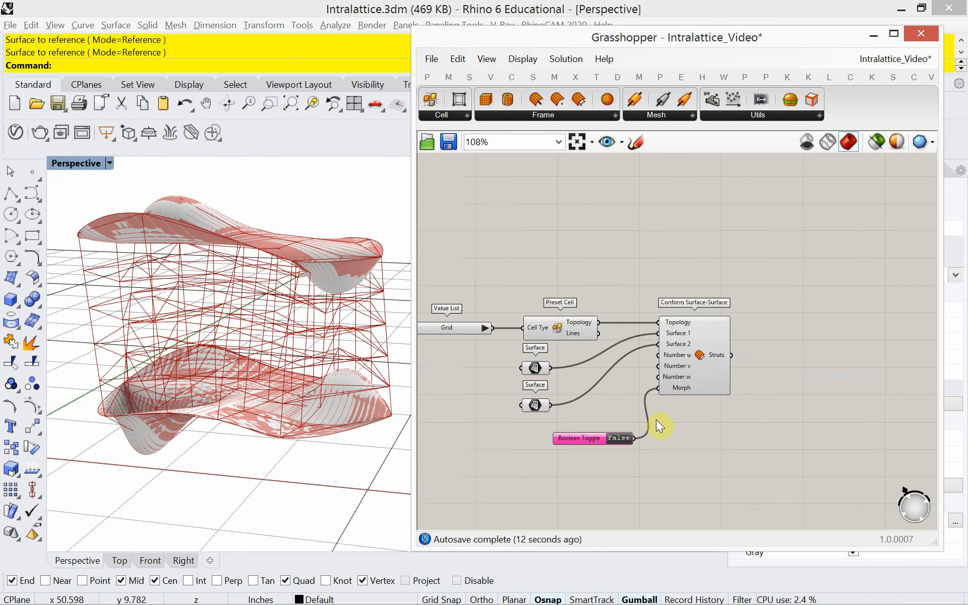
click(665, 115)
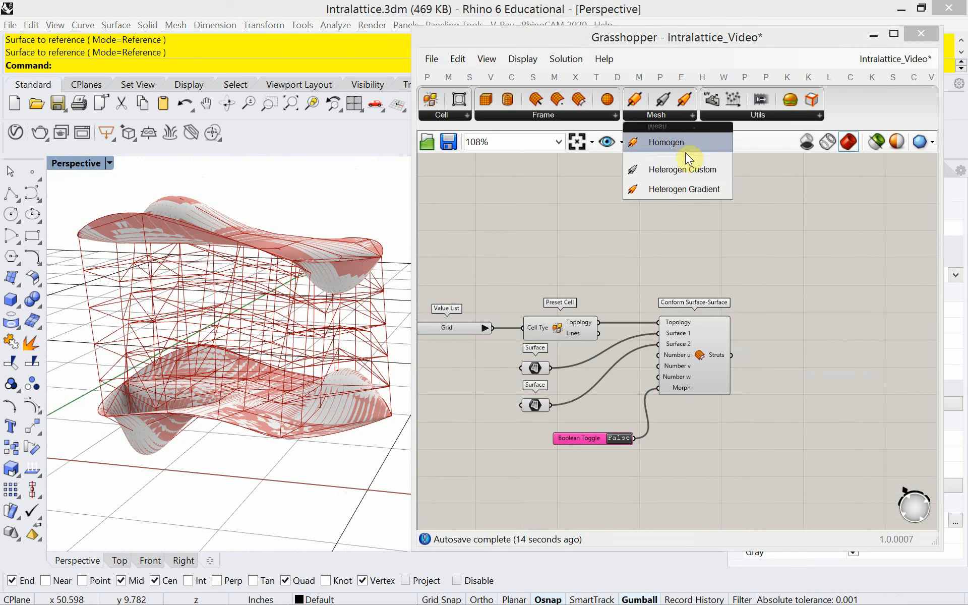
drag(683, 143, 801, 343)
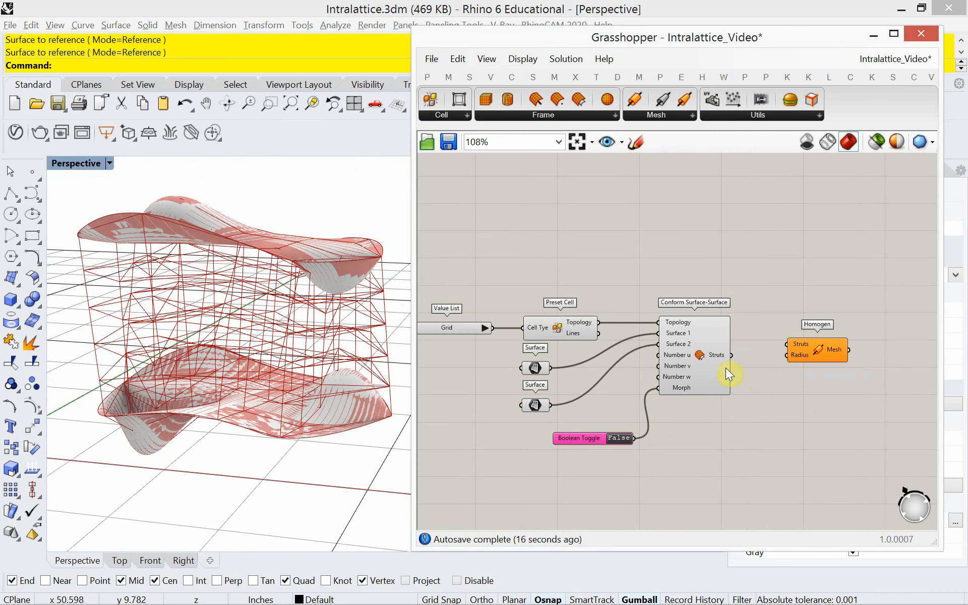
drag(732, 355, 856, 362)
Add a Number Slider set to 0.5 below the Struts wire and connect it to Homogen's Radius input
double_click(795, 386)
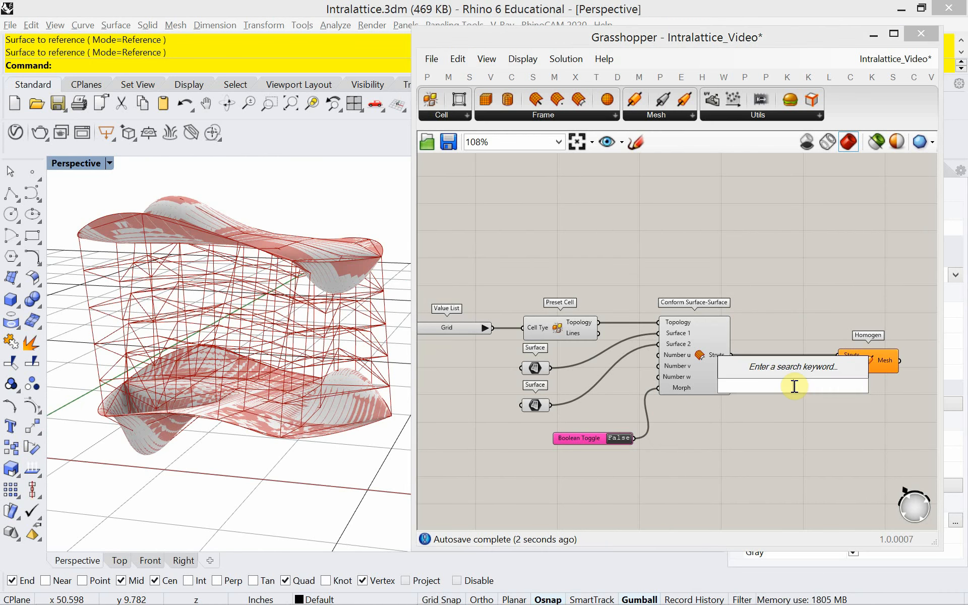
text(0.5)
key(Return)
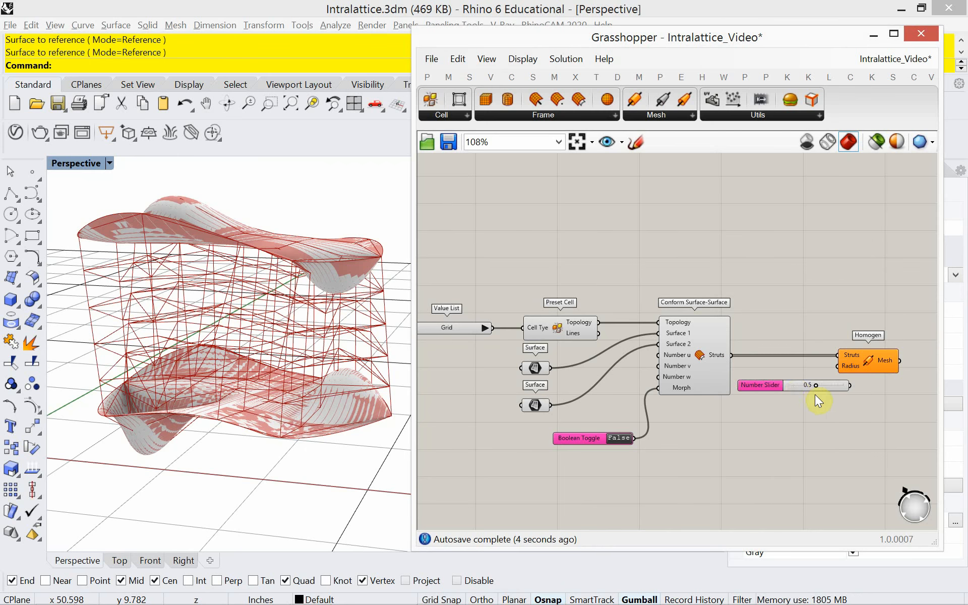
drag(826, 385, 801, 407)
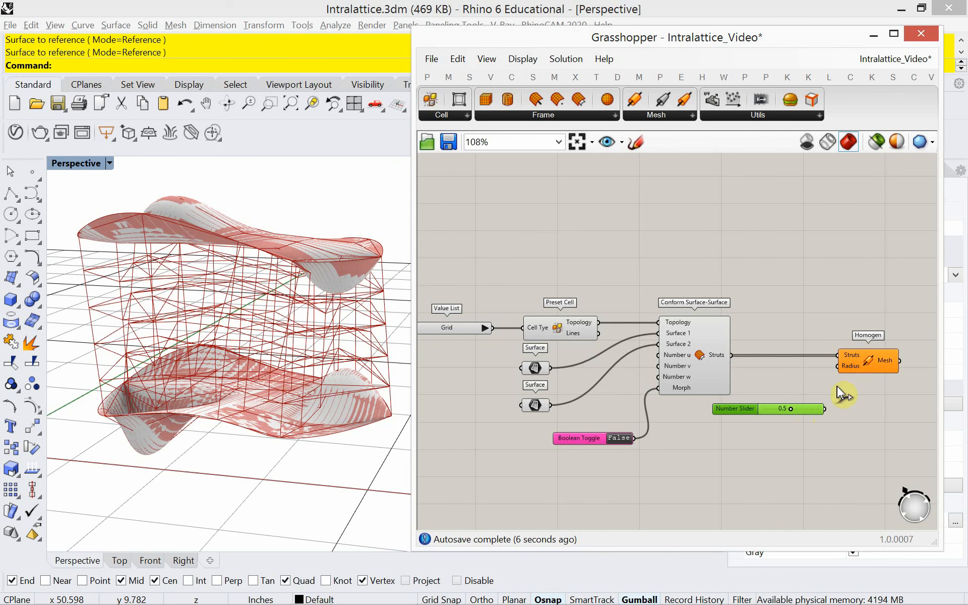
right_drag(798, 387, 740, 387)
mouse_move(274, 338)
right_down()
mouse_move(271, 359)
mouse_move(270, 337)
right_up()
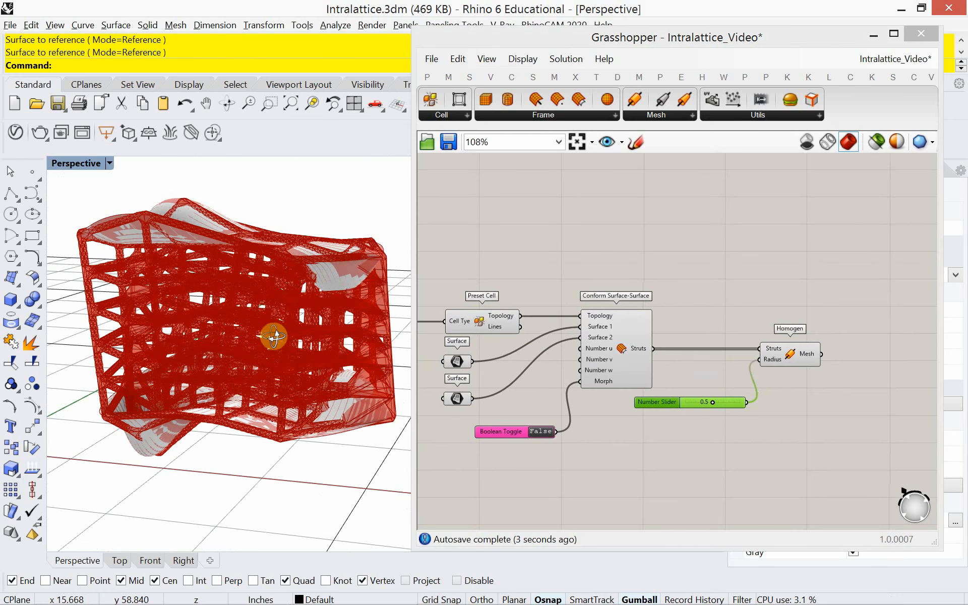
right_drag(655, 416, 713, 399)
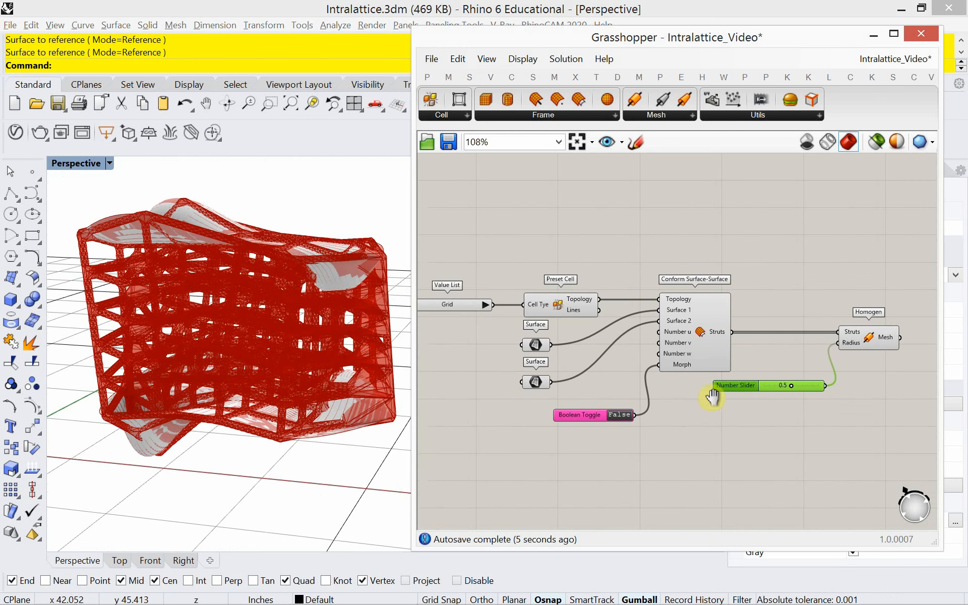
Change the cell type in the Value List to X and display the list as a Dropdown List
right_drag(556, 370, 649, 381)
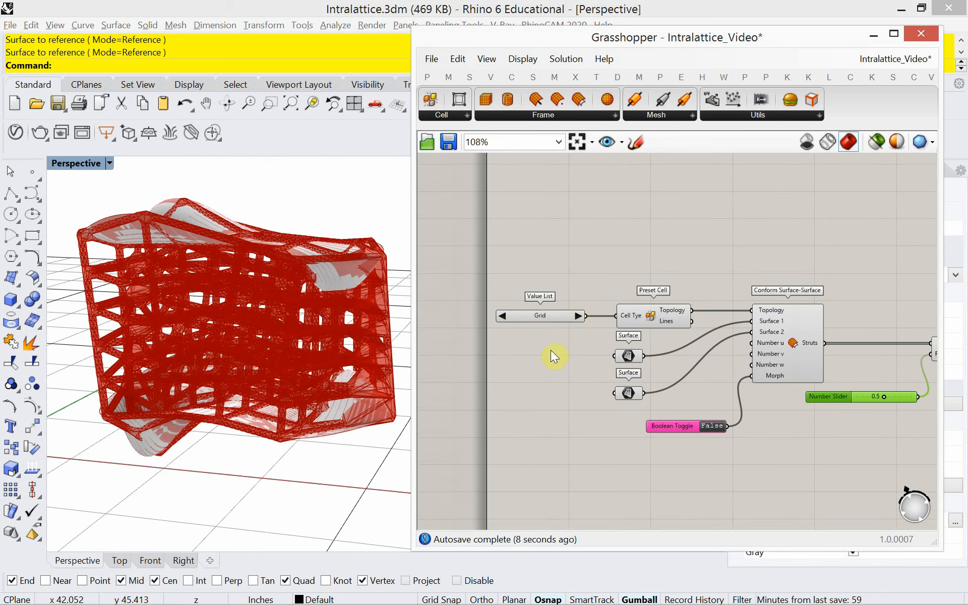
click(542, 315)
right_click(546, 316)
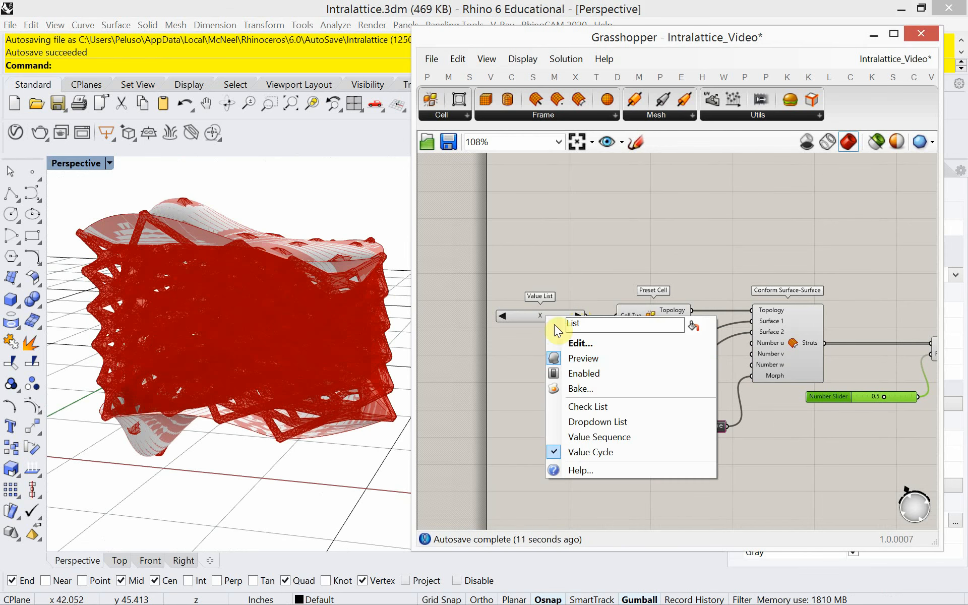
click(603, 421)
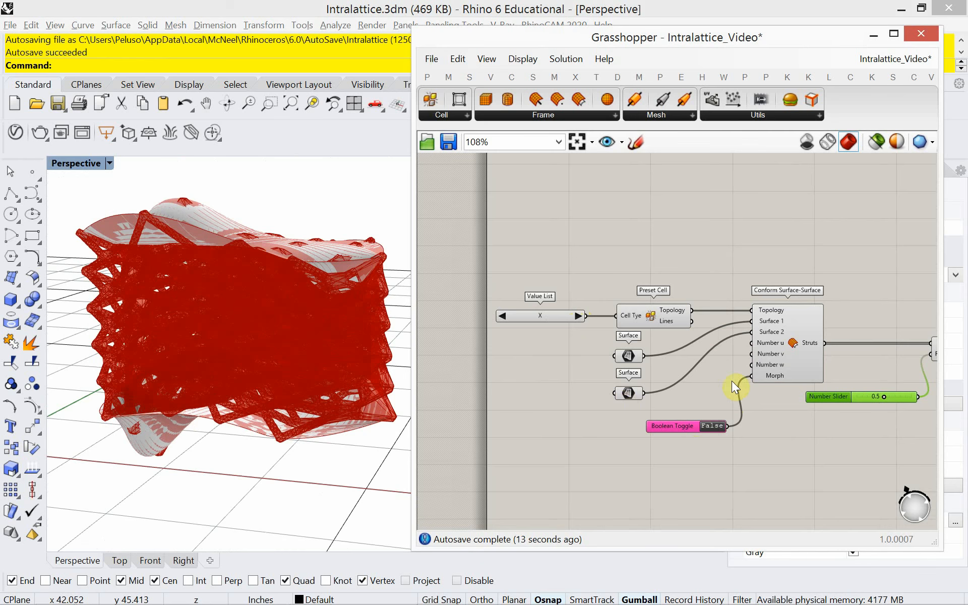
Add a Custom Preview component beside Homogen and connect the Mesh output to it
right_drag(731, 380, 606, 353)
right_drag(726, 305, 711, 313)
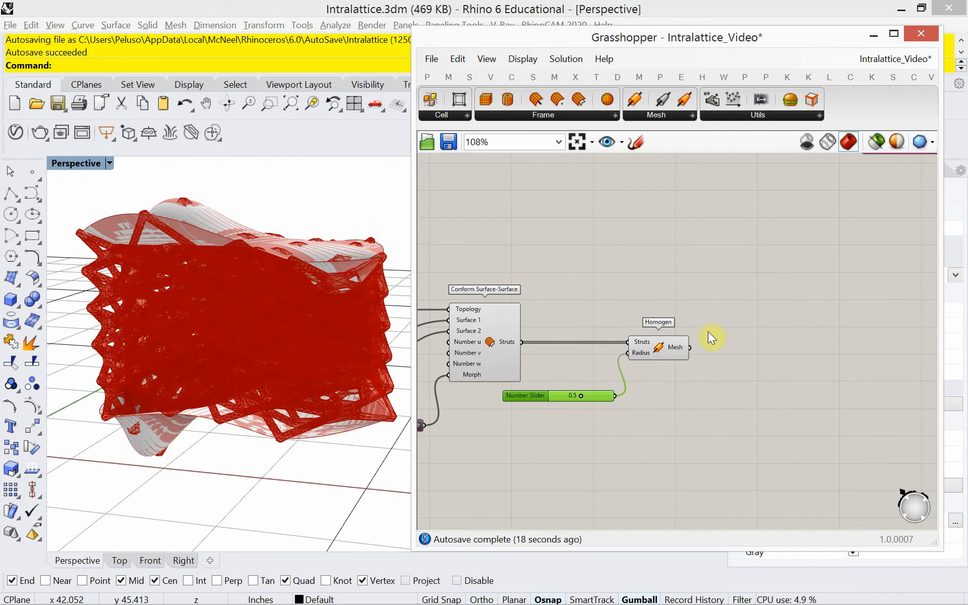
double_click(749, 352)
text(custom)
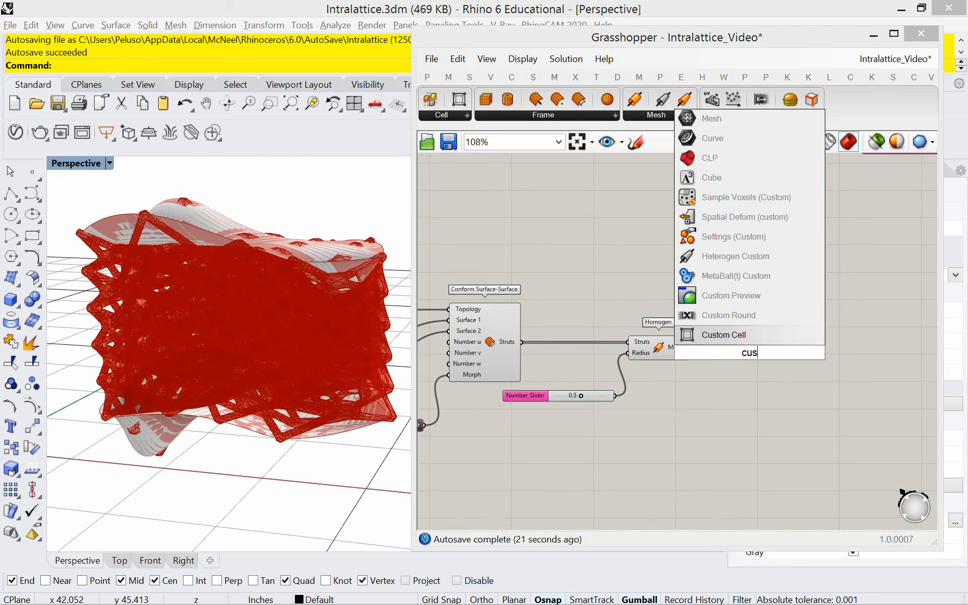
click(743, 303)
drag(691, 348, 766, 361)
Turn off the preview of all surface lattice components except Custom Preview
right_drag(689, 371, 811, 348)
scroll(755, 354, down, 3)
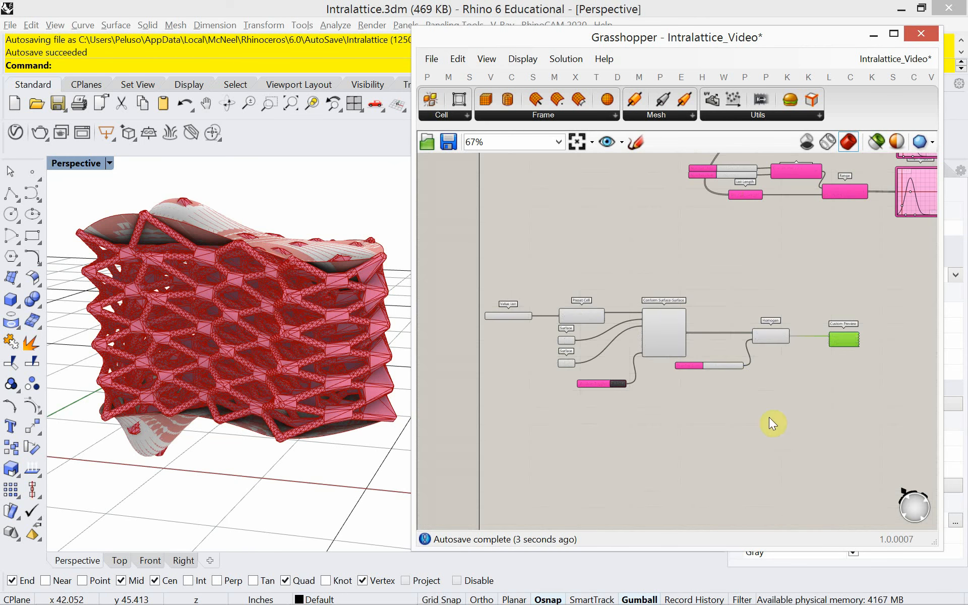
drag(782, 418, 507, 293)
right_click(551, 253)
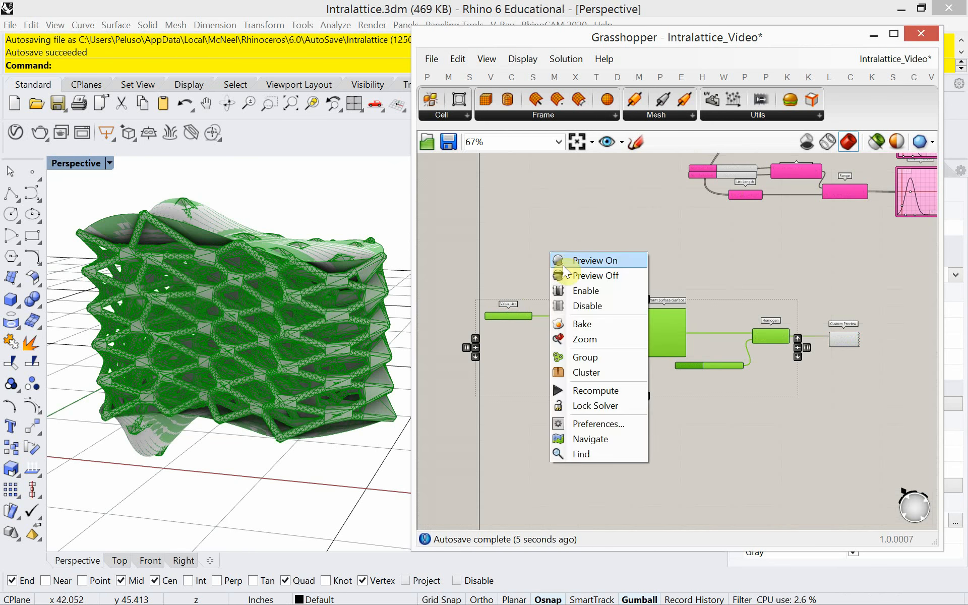
click(575, 275)
right_drag(346, 407, 253, 238)
Hide the upper and lower Rhino surfaces so only the lattice mesh is displayed
click(234, 225)
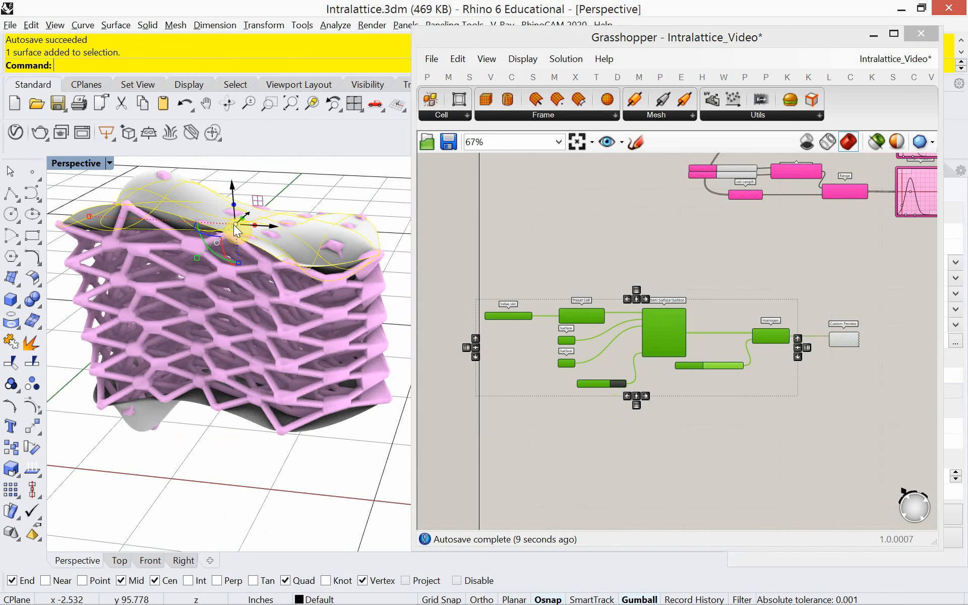
text(h)
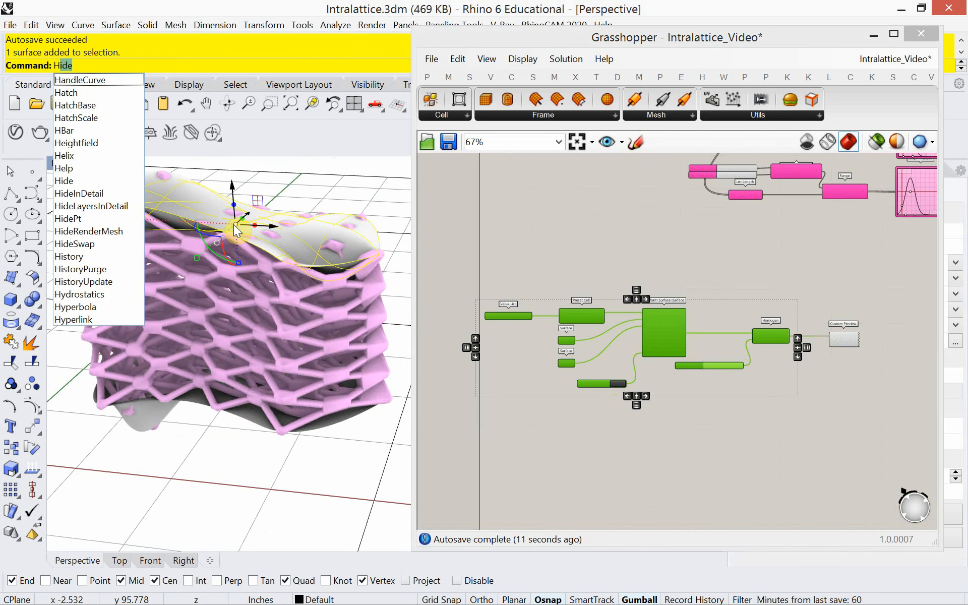
key(Return)
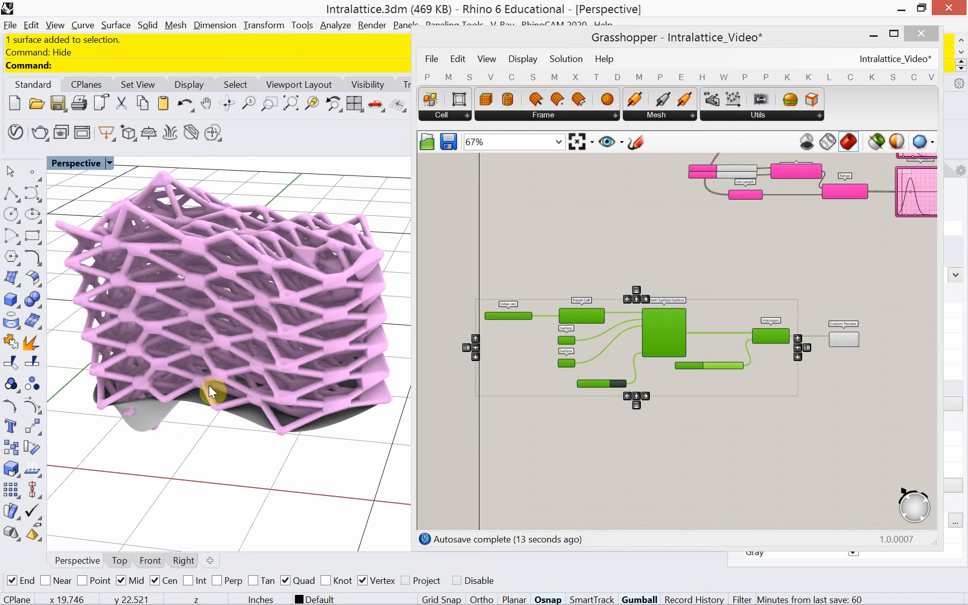
click(147, 422)
text(h)
key(Return)
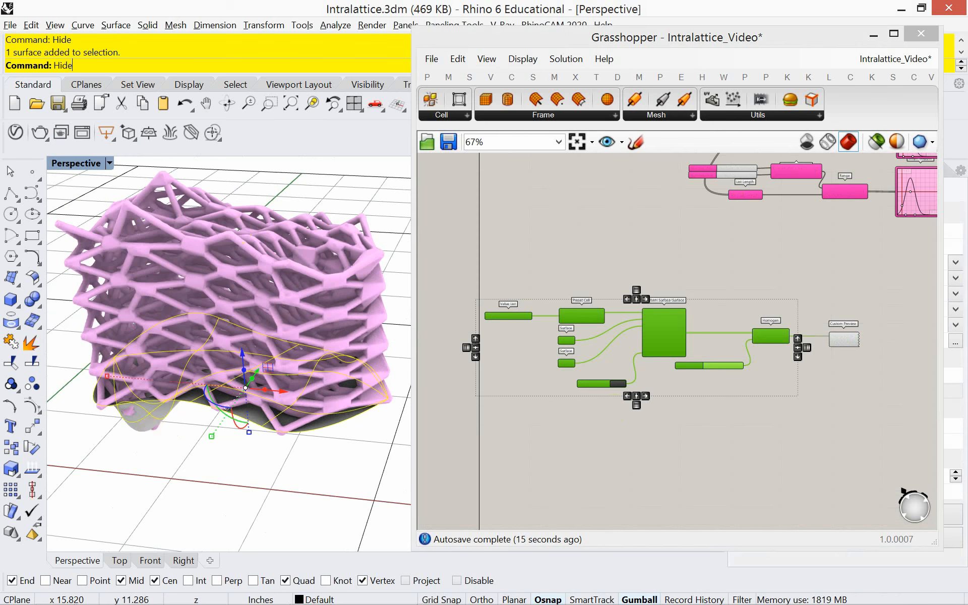
right_drag(145, 422, 199, 436)
click(746, 440)
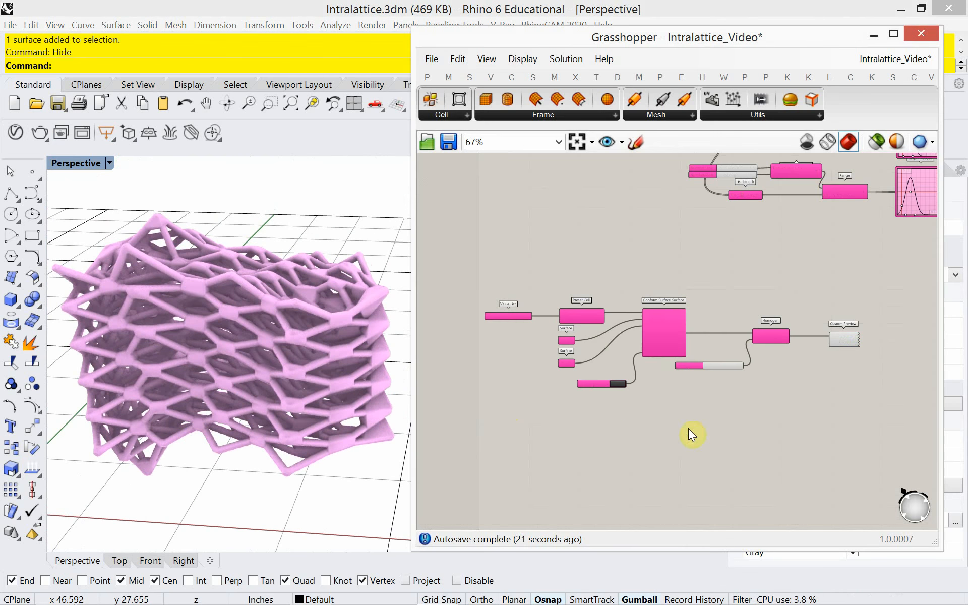
Set the Boolean Toggle feeding Morph to True and check the Homogen component and the lattice in the viewport
scroll(597, 397, up, 3)
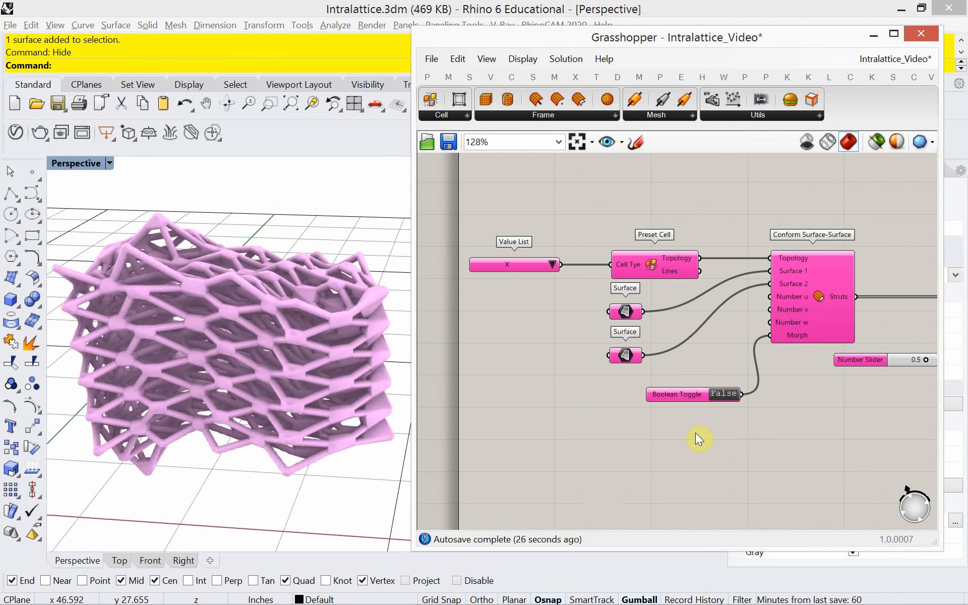
scroll(303, 371, down, 5)
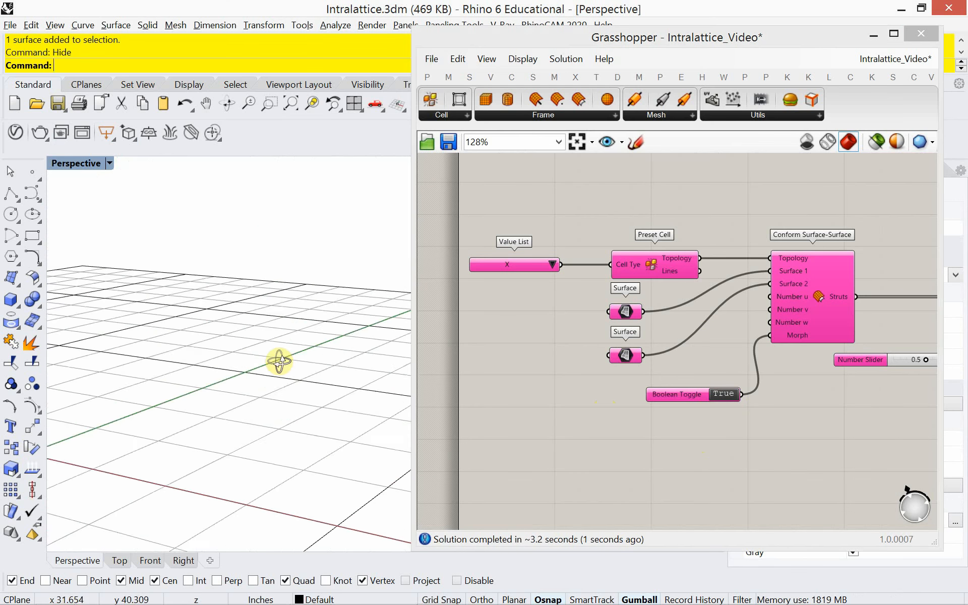
scroll(284, 365, up, 3)
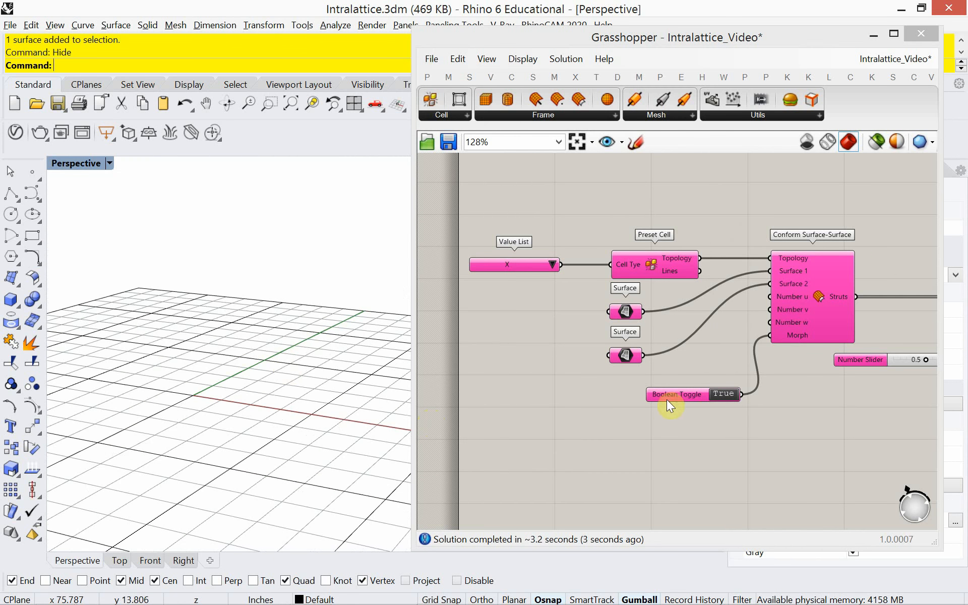
right_drag(772, 414, 601, 404)
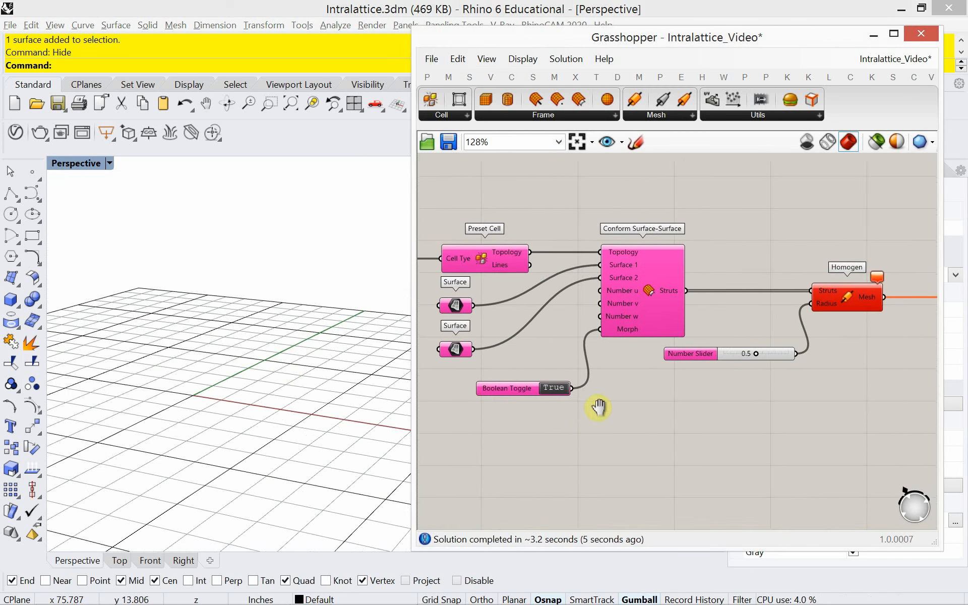
Set the Homogen radius slider to 0.2 and inspect the morphed lattice mesh in the Rhino viewport
double_click(735, 356)
text(.2)
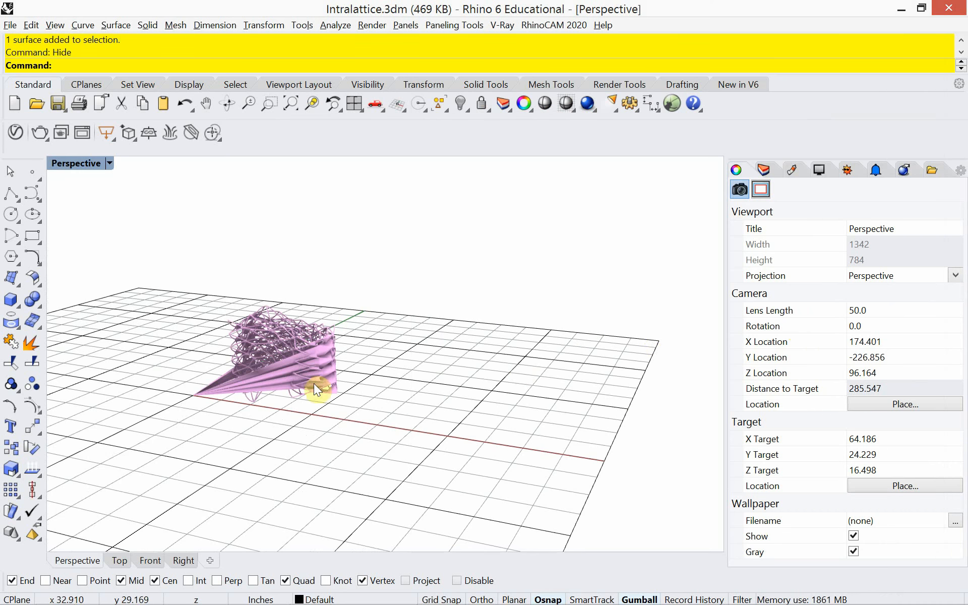
text(Grasshopper)
key(Return)
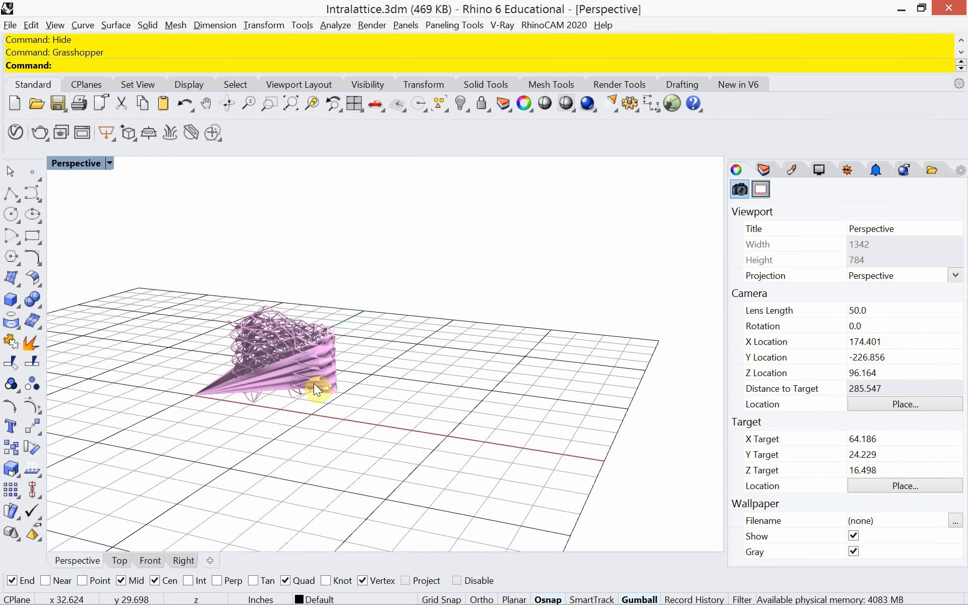
text(Grasshopper)
key(Return)
right_drag(223, 329, 231, 346)
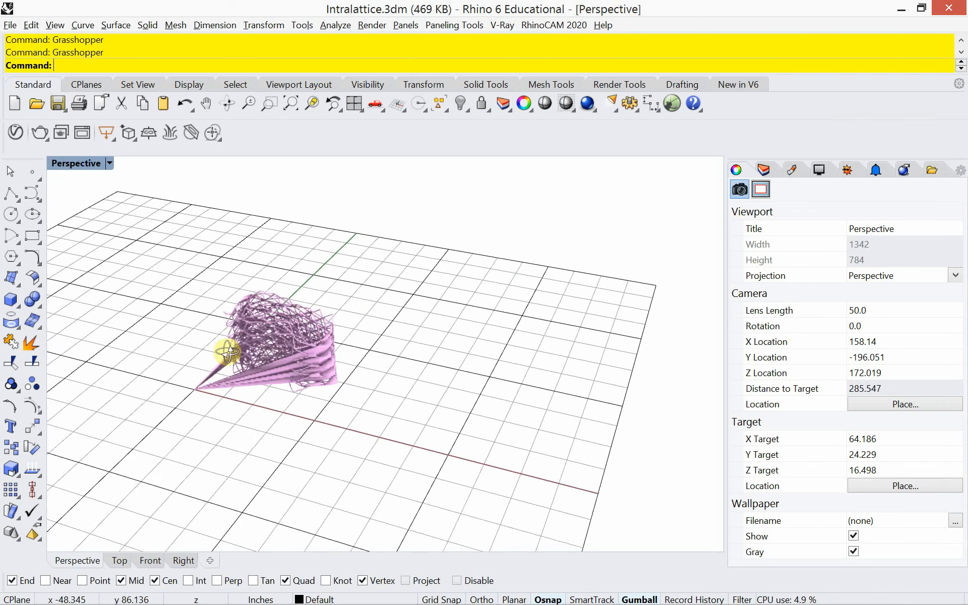
scroll(245, 334, up, 5)
right_drag(320, 403, 332, 387)
Bring the Grasshopper window back in front of the Rhino viewport
text(Grasshopper)
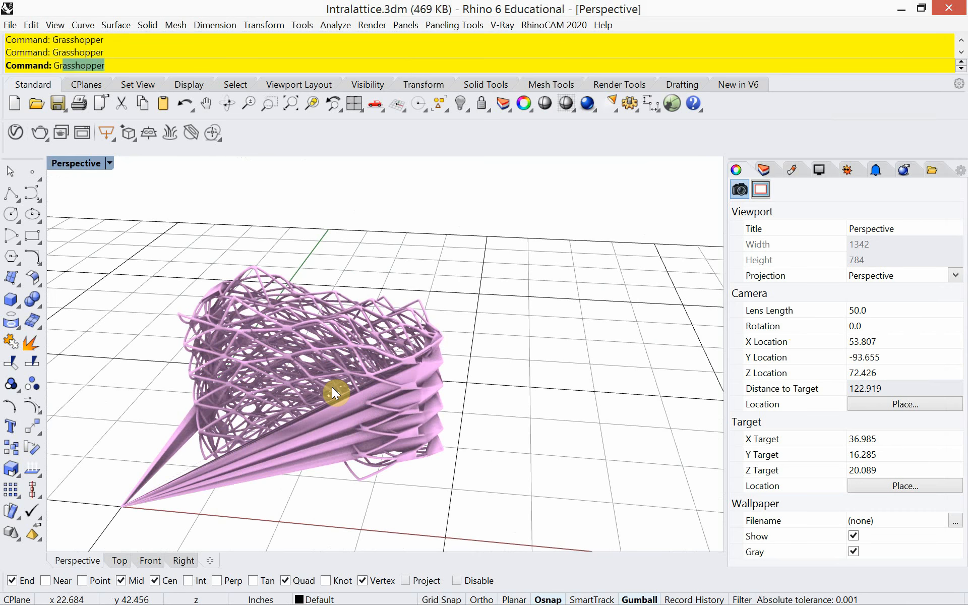
key(Return)
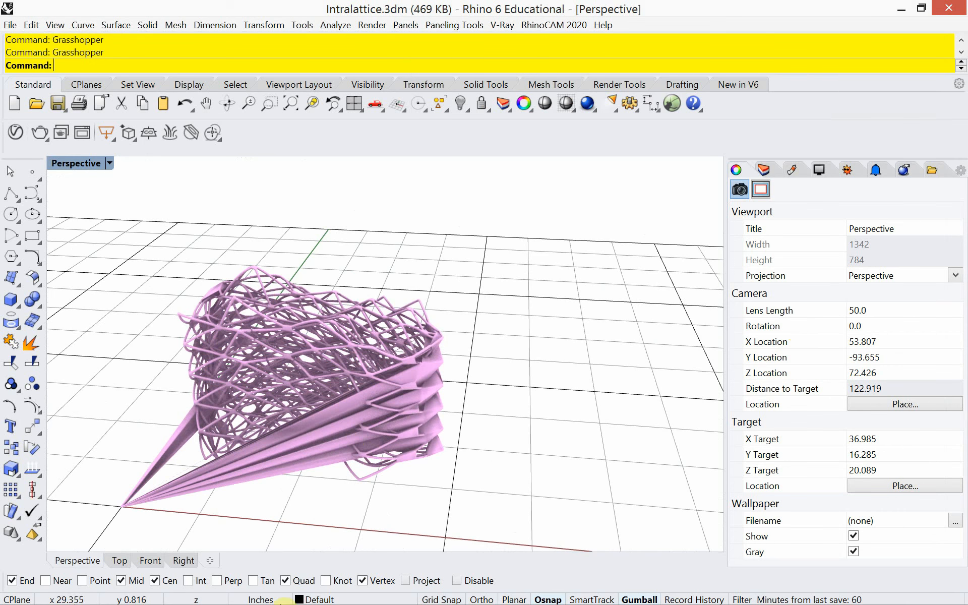
key(alt+Tab)
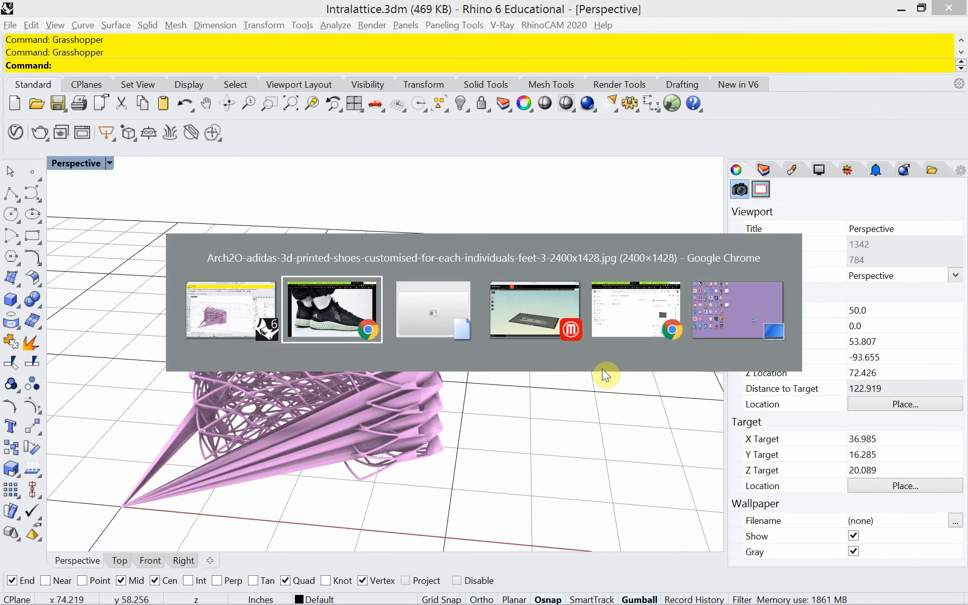
key(alt+Tab)
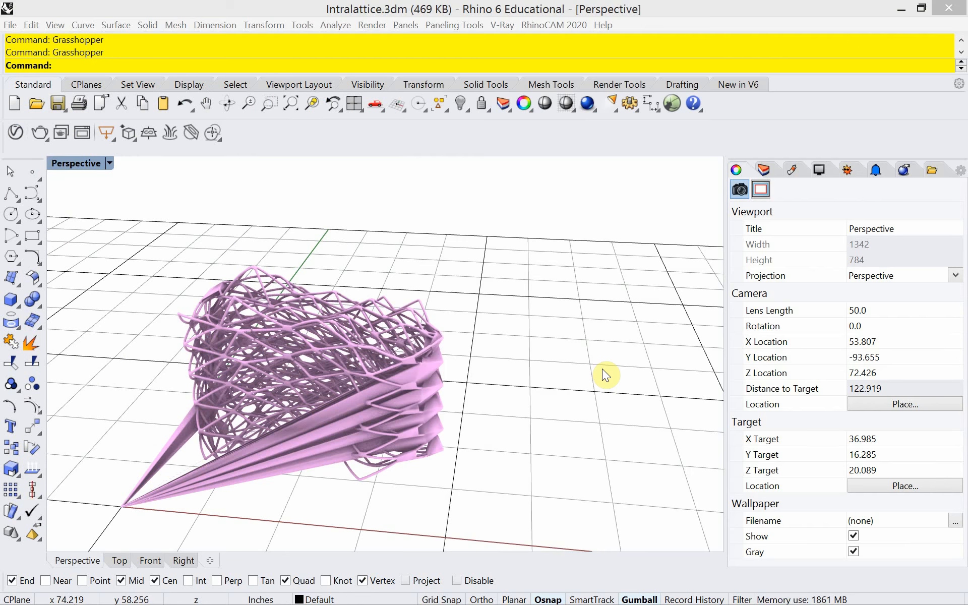
right_click(472, 268)
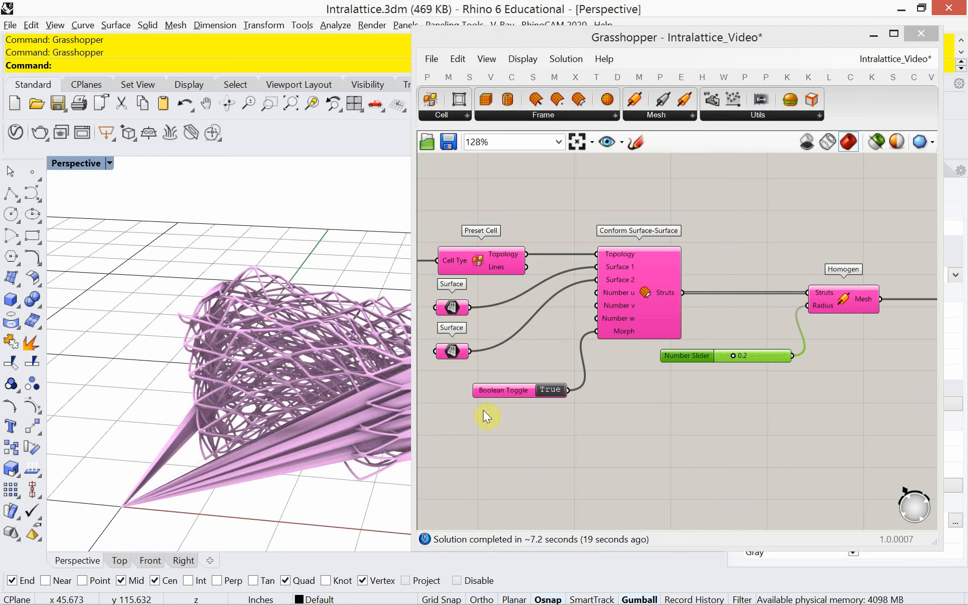
Set the Boolean Toggle feeding Morph to False and check the lattice in the viewport
shift+right_drag(328, 430, 270, 395)
scroll(225, 383, down, 4)
right_drag(494, 401, 559, 398)
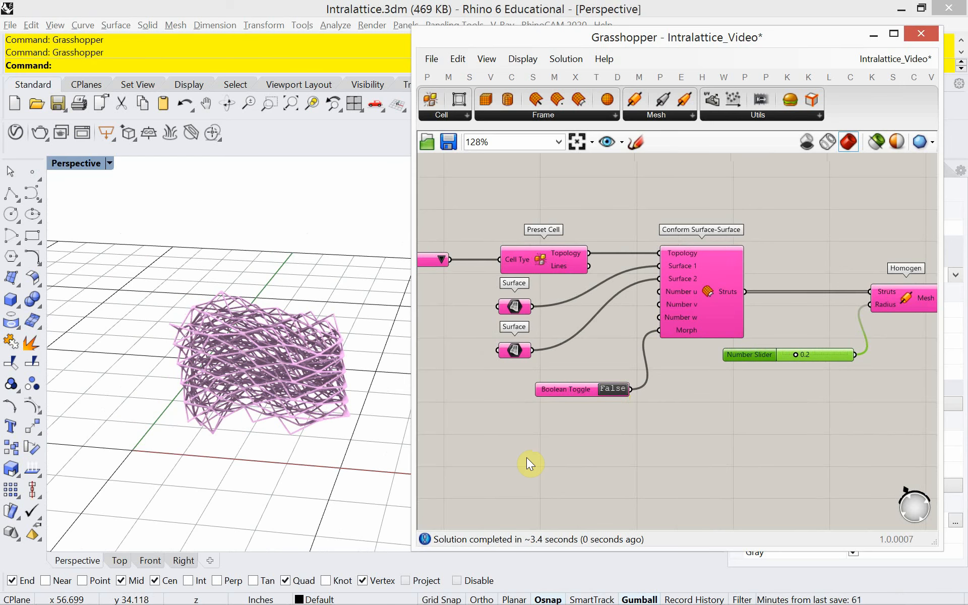
scroll(276, 383, up, 5)
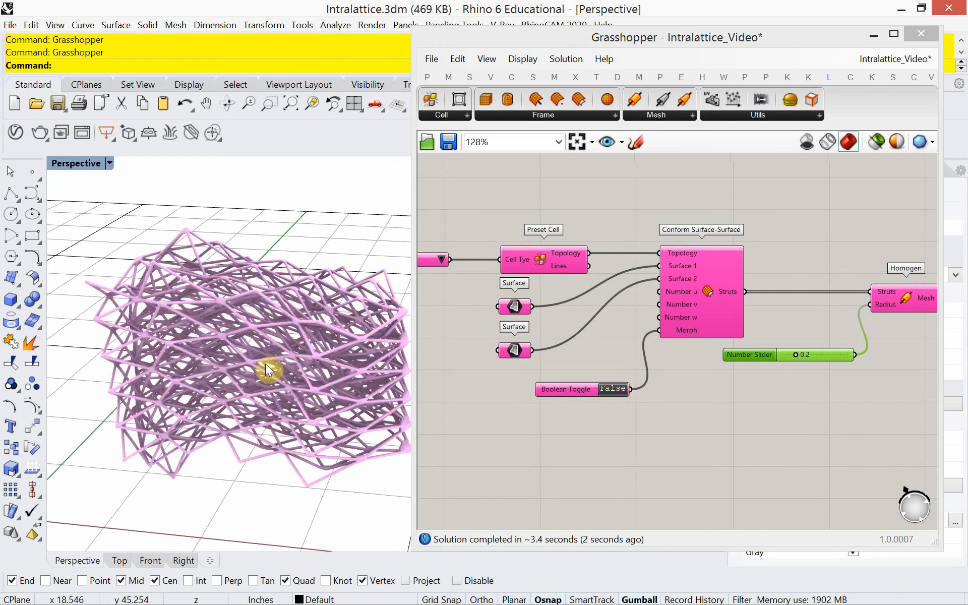
shift+right_drag(276, 363, 249, 365)
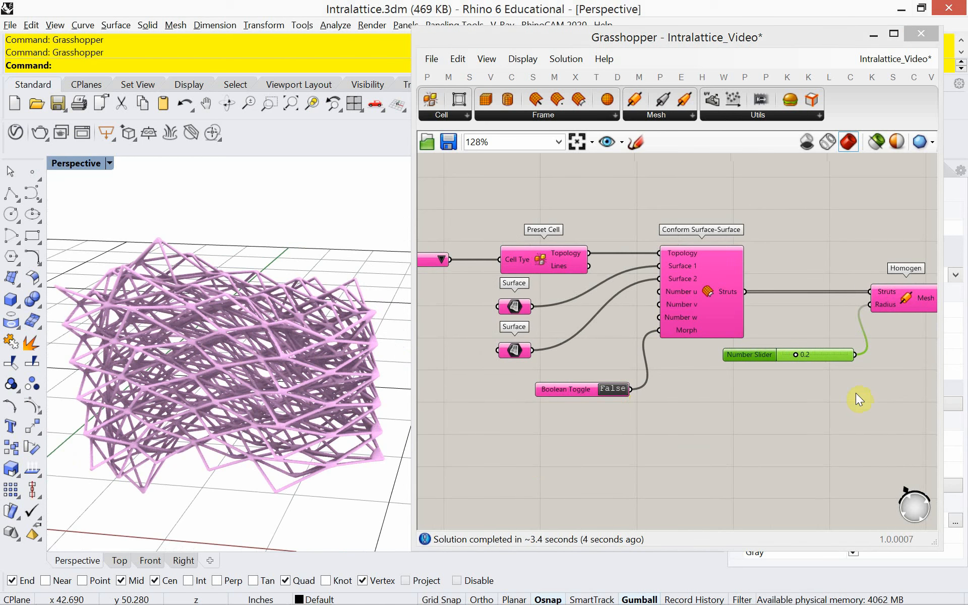
Add a Mesh Report component above Custom Preview and connect Homogen's Mesh output to it
right_drag(867, 384, 751, 384)
right_drag(827, 375, 615, 382)
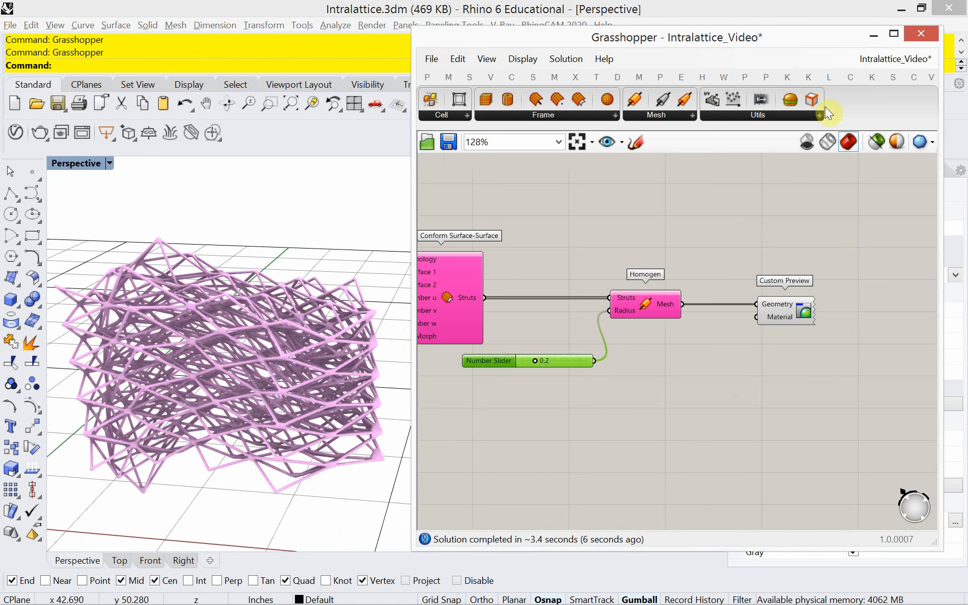
drag(813, 103, 788, 260)
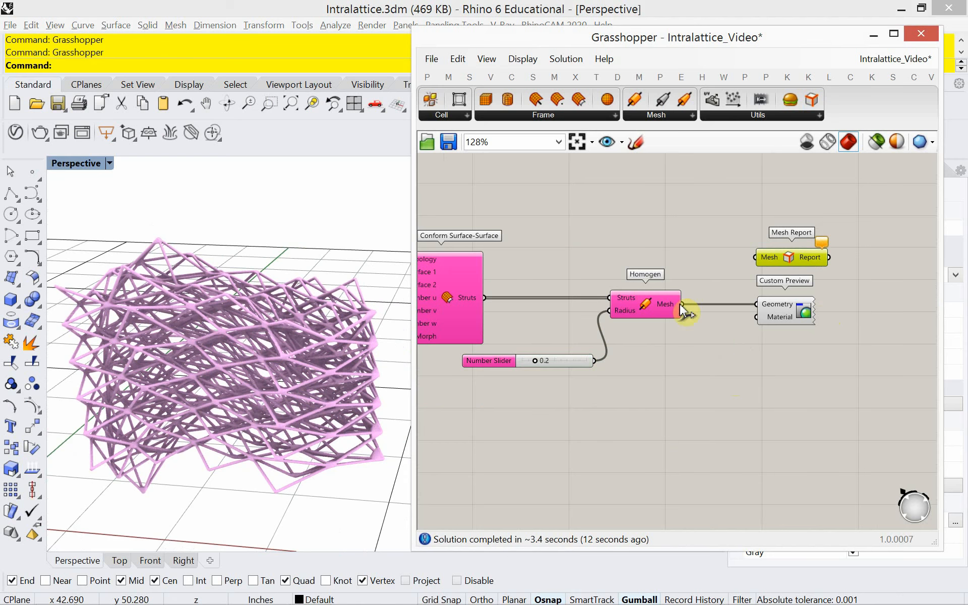
drag(682, 308, 756, 258)
Add a Panel beside Mesh Report, connect the Report output to it, and enlarge it to show the full report
right_drag(812, 296, 761, 298)
double_click(764, 297)
text(p)
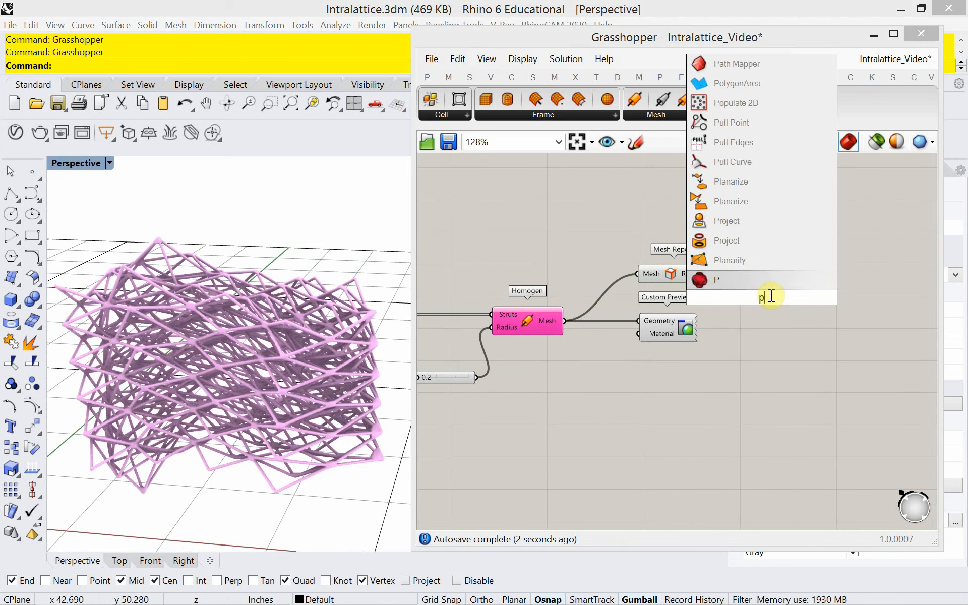
text(an)
click(747, 242)
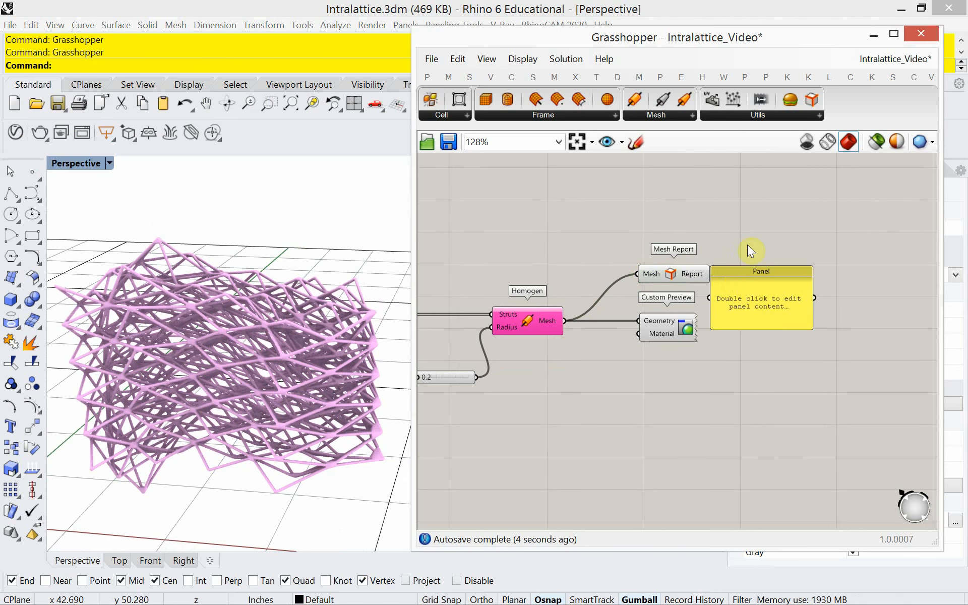
click(761, 257)
drag(763, 260, 777, 242)
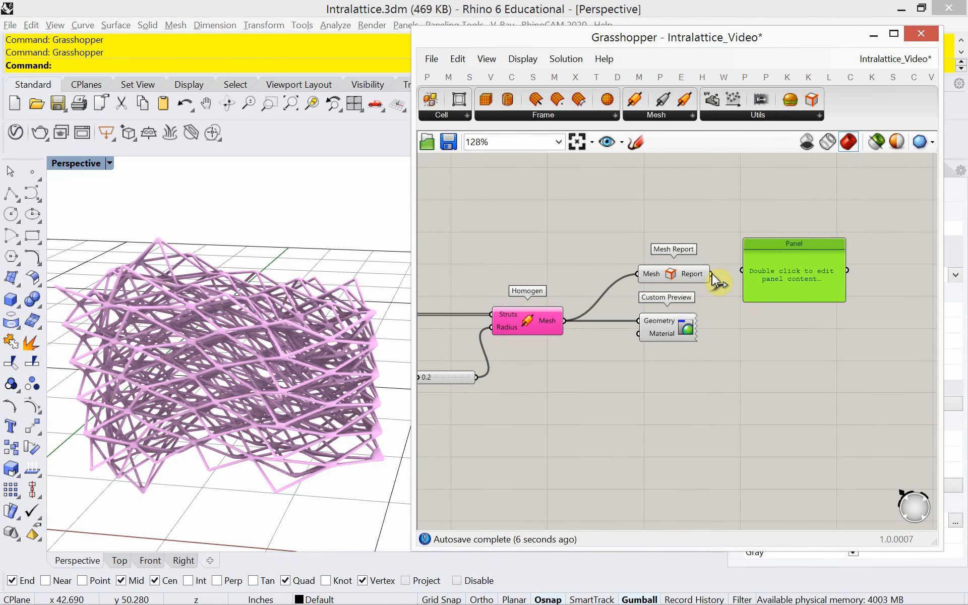
drag(712, 275, 804, 251)
drag(795, 305, 795, 335)
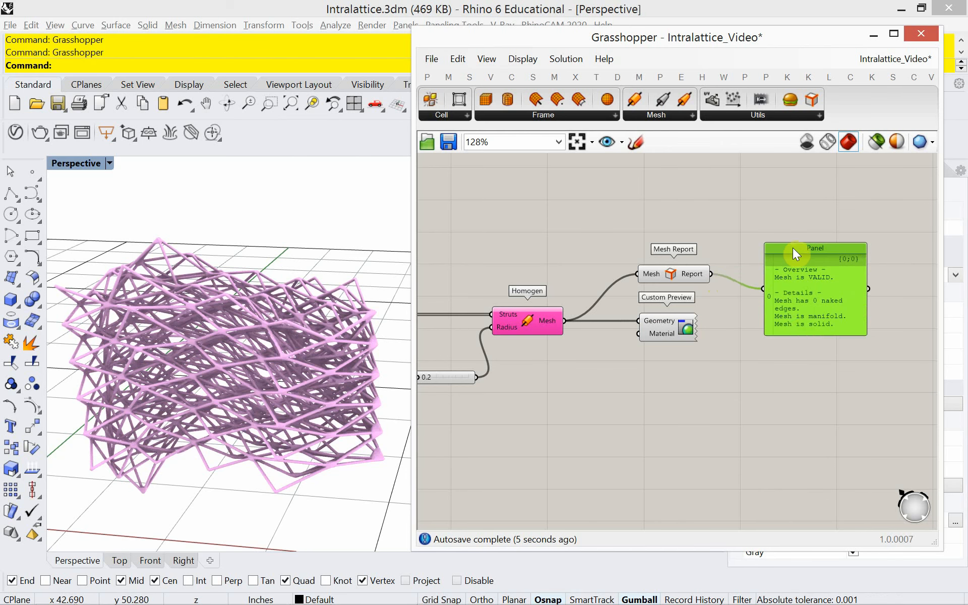
drag(793, 247, 801, 235)
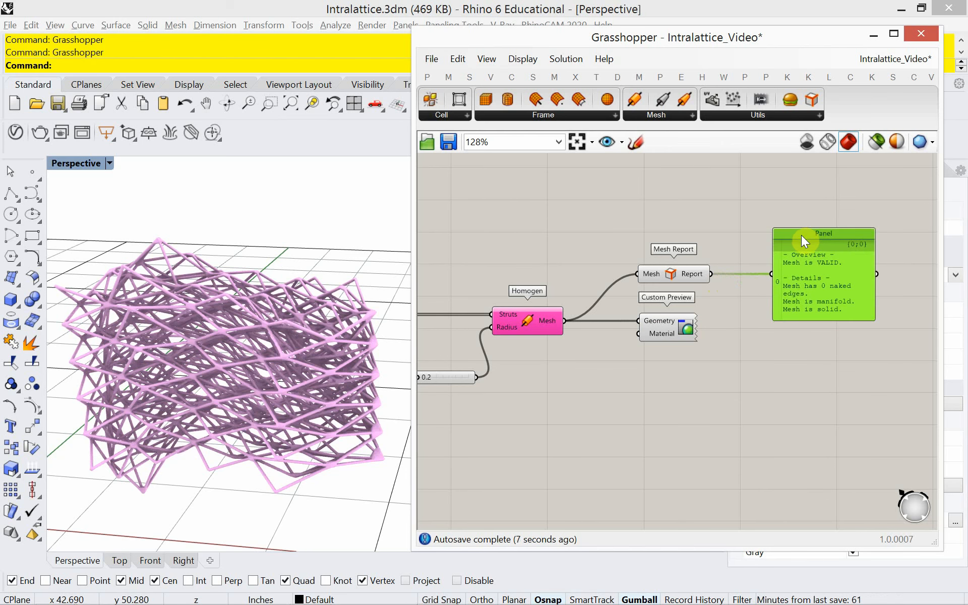
Set the Homogen radius slider to 0.5 and check the thicker lattice in the viewport
right_drag(469, 433, 557, 402)
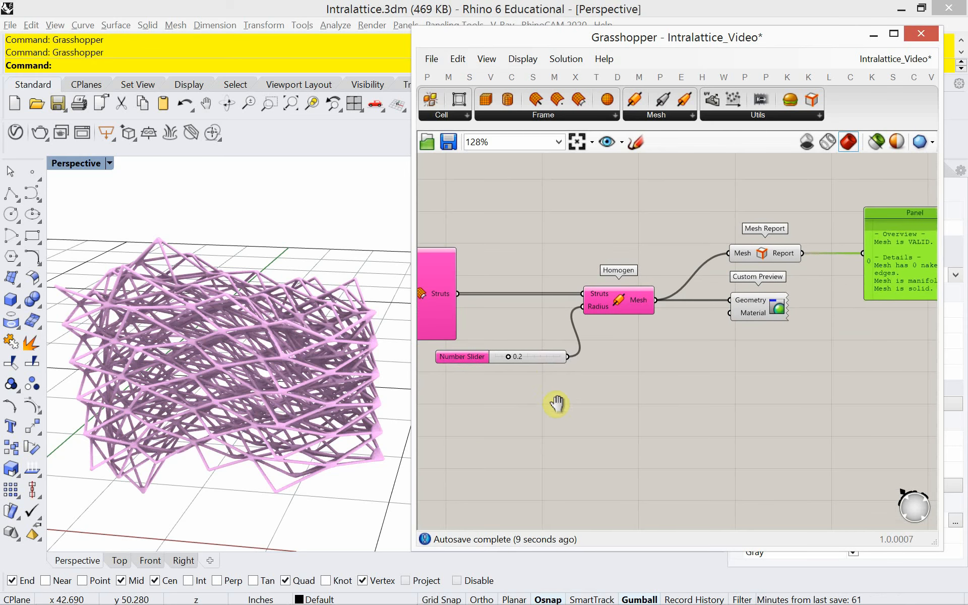
double_click(526, 357)
text(.5)
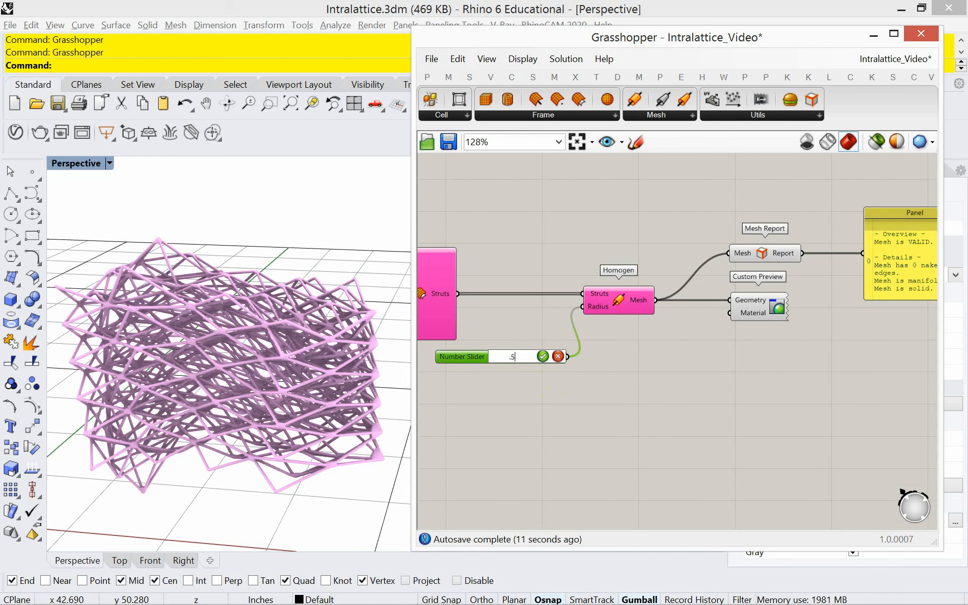
key(Return)
right_drag(529, 438, 541, 444)
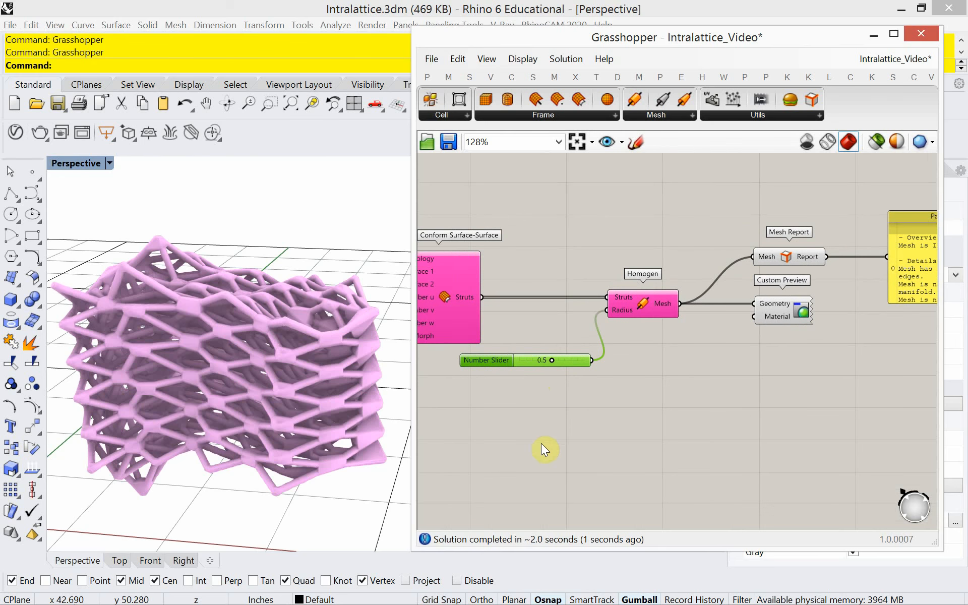
right_drag(314, 419, 294, 395)
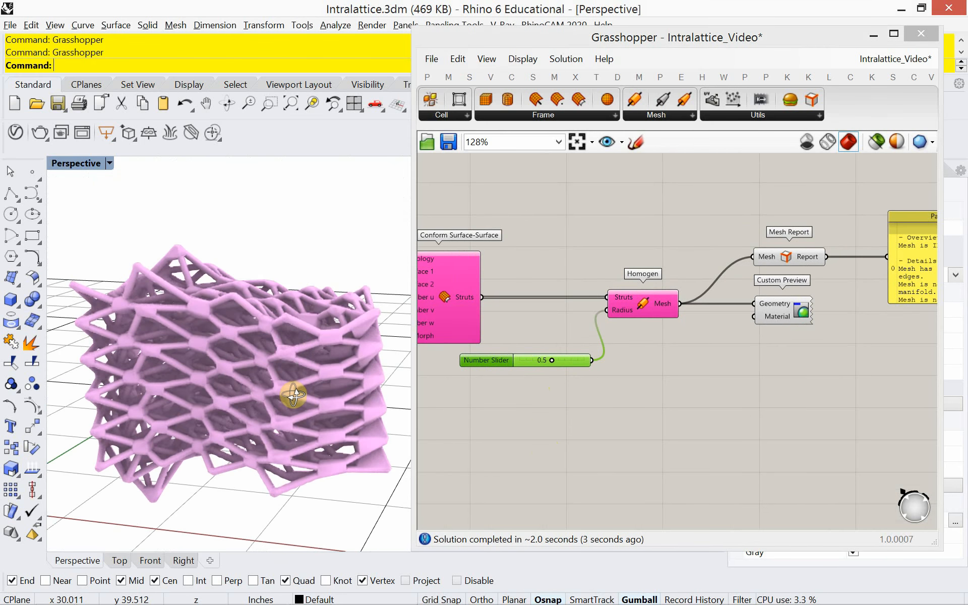
Return to the Intralattice topic list at the start of the definition and review its entries
mouse_move(544, 358)
right_down()
mouse_move(580, 374)
mouse_move(636, 426)
right_up()
scroll(581, 373, down, 3)
right_drag(561, 245, 597, 360)
right_drag(575, 299, 596, 446)
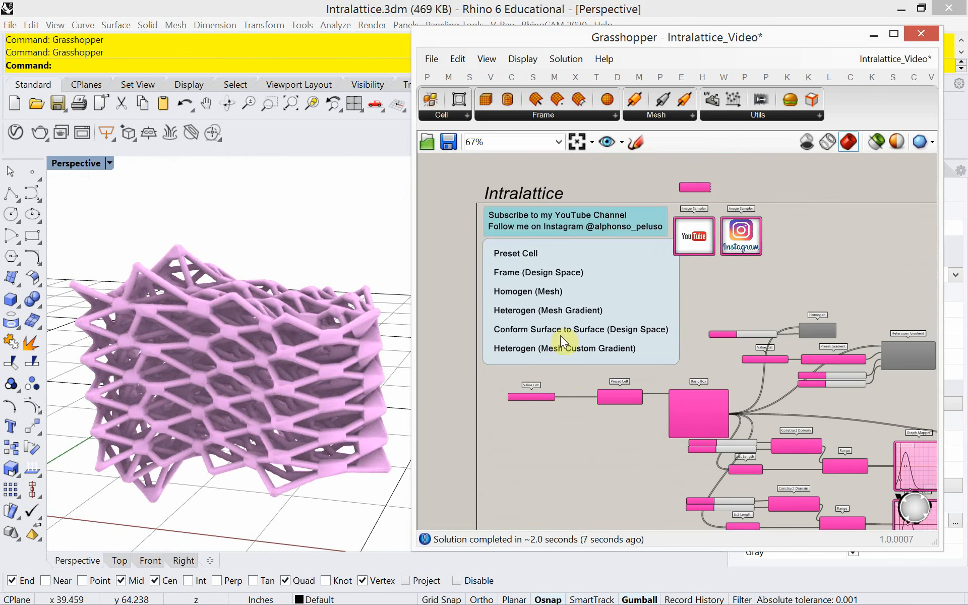
scroll(561, 335, up, 2)
right_drag(559, 333, 565, 407)
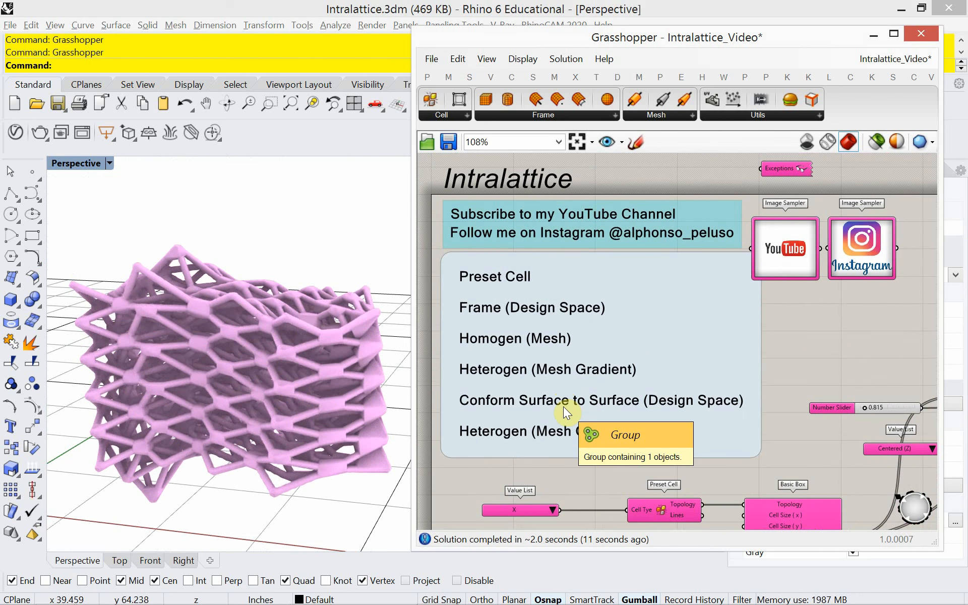